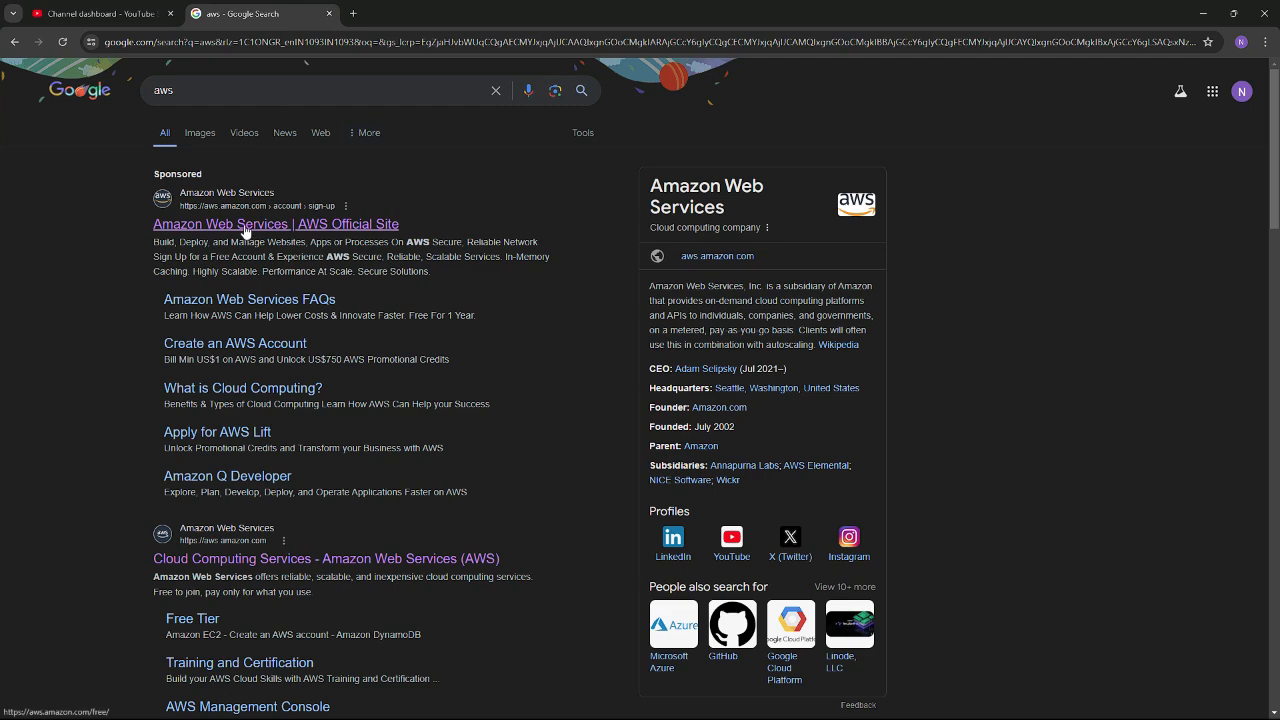
# Enter the AWS console from the official AWS site's search result and open the EC2 service
pyautogui.click(241, 204)
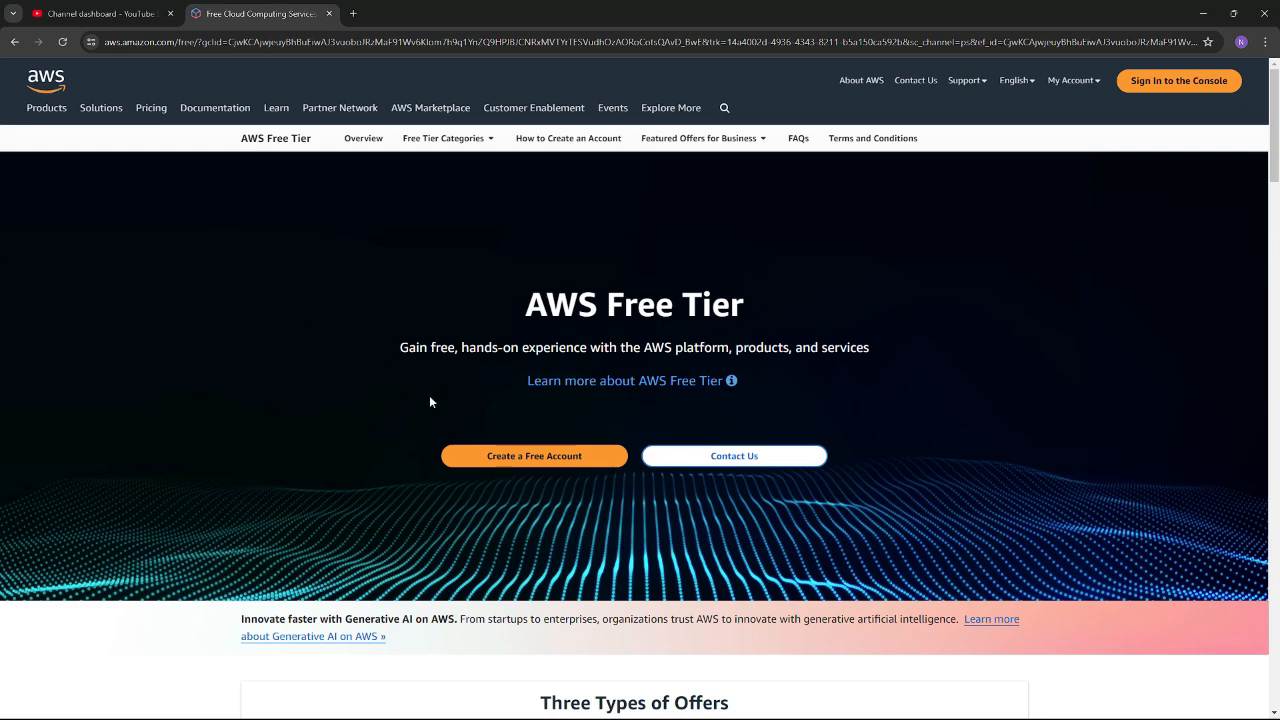
pyautogui.click(1196, 87)
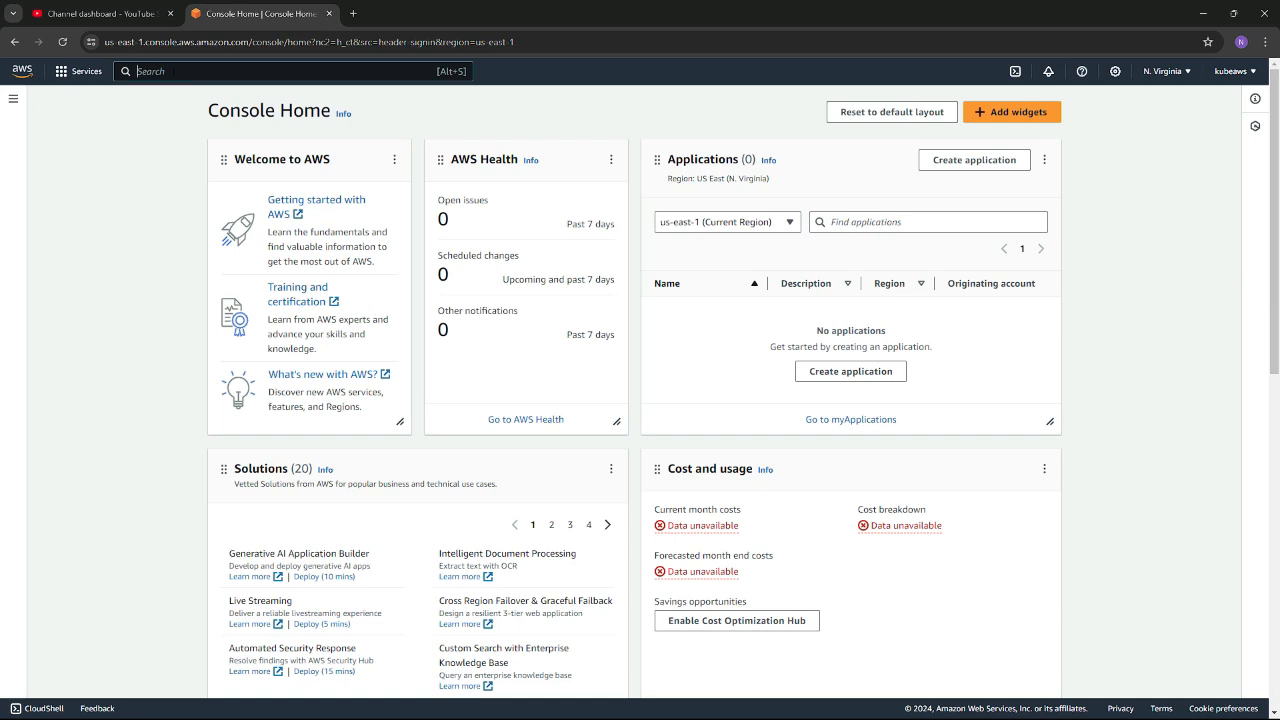
pyautogui.write('ecv2')
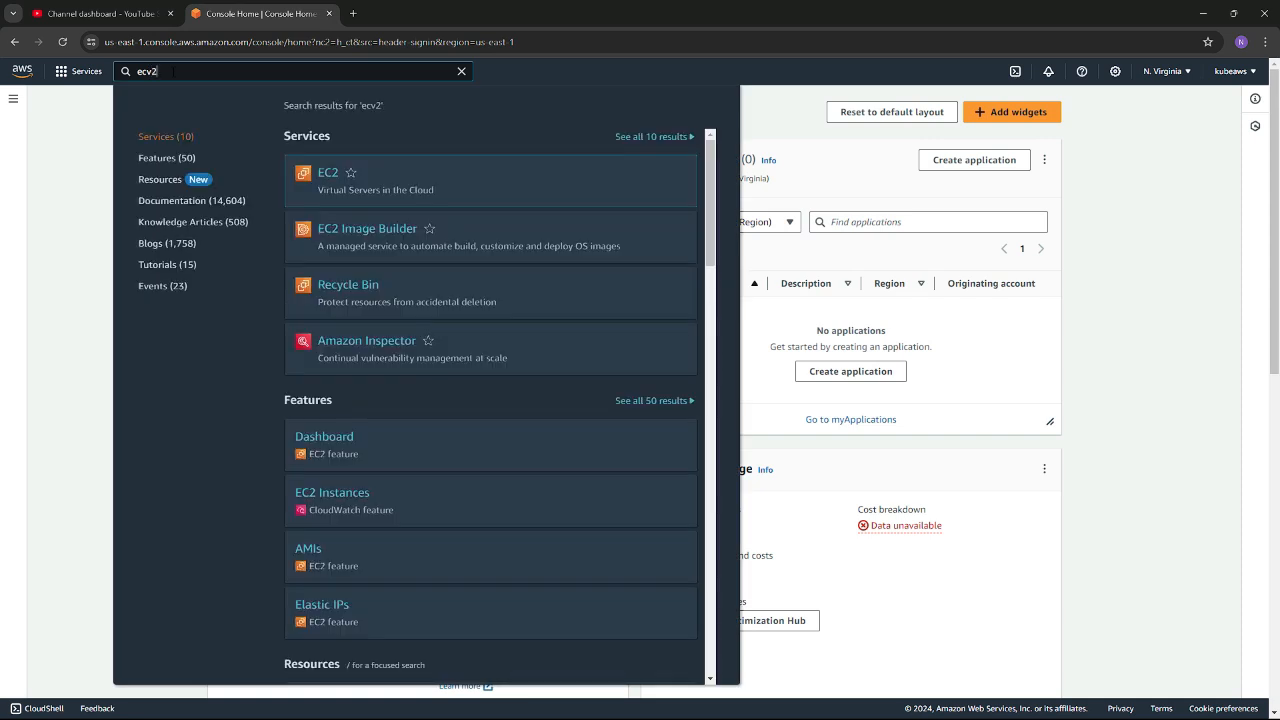
pyautogui.press('BackSpace')
pyautogui.press('BackSpace')
pyautogui.write('2')
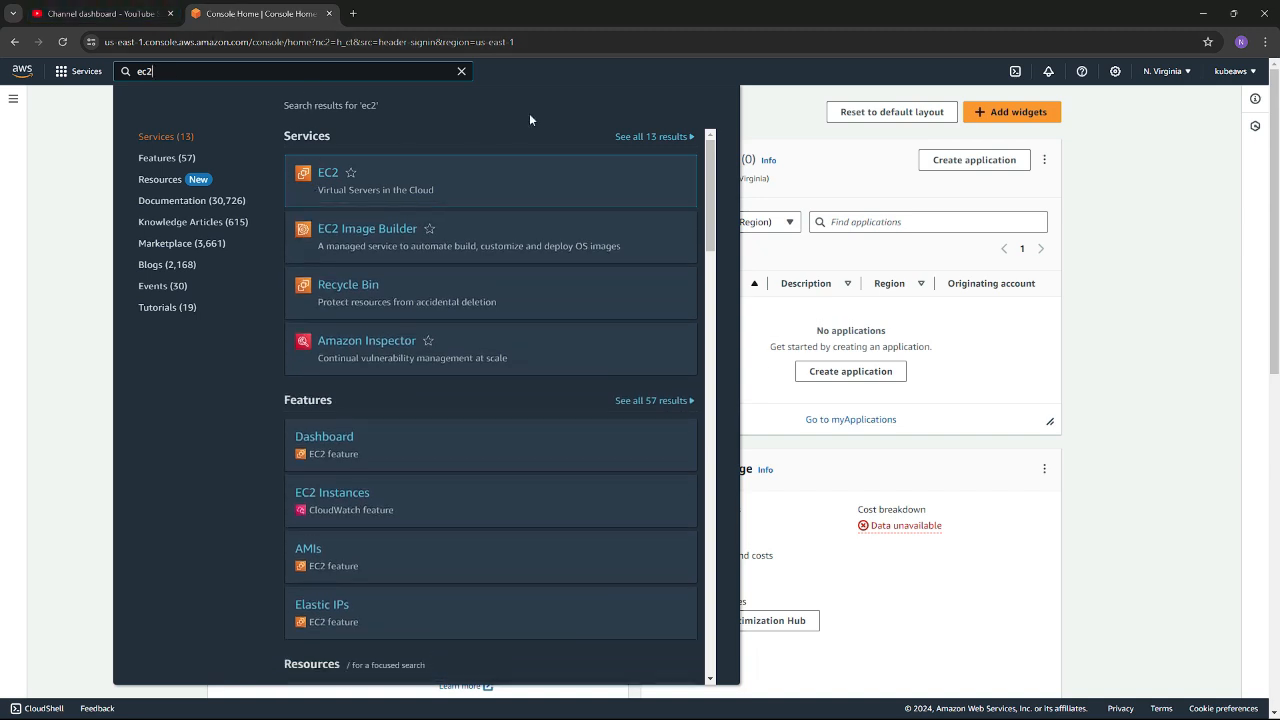
pyautogui.press('Return')
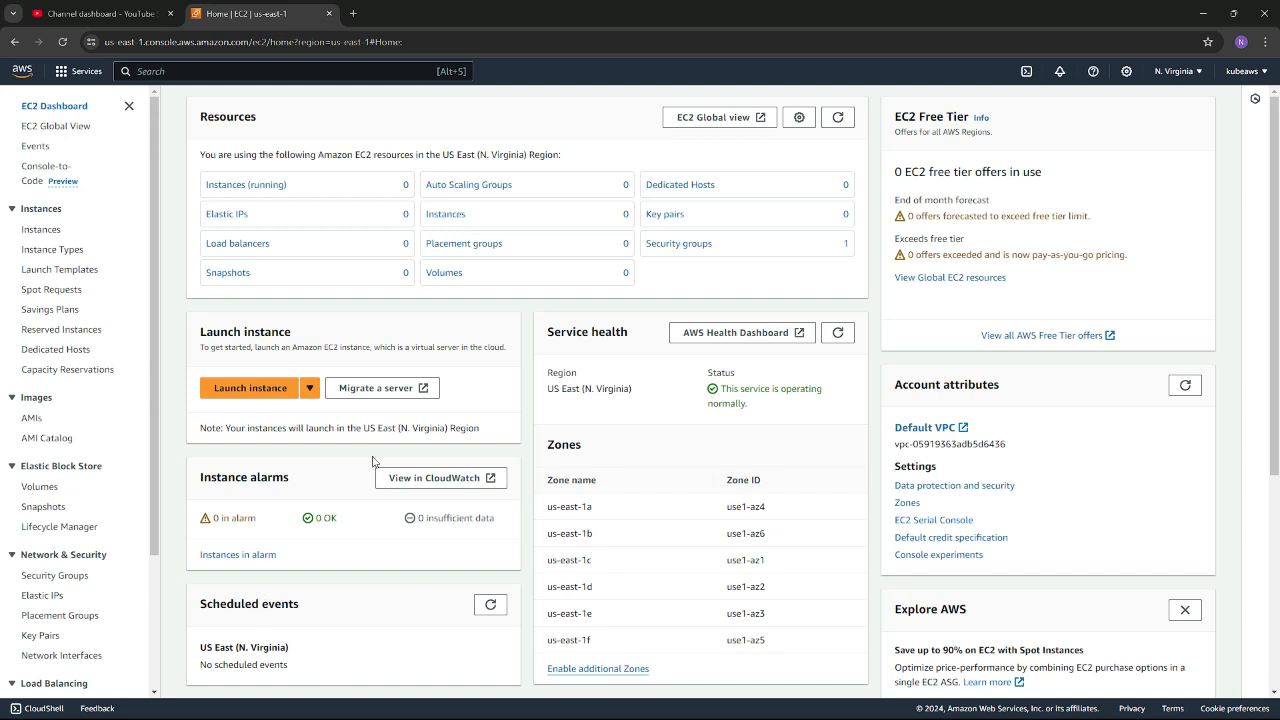
# Look through the list of AWS regions and start launching a new EC2 instance in US East (N. Virginia)
pyautogui.click(1198, 72)
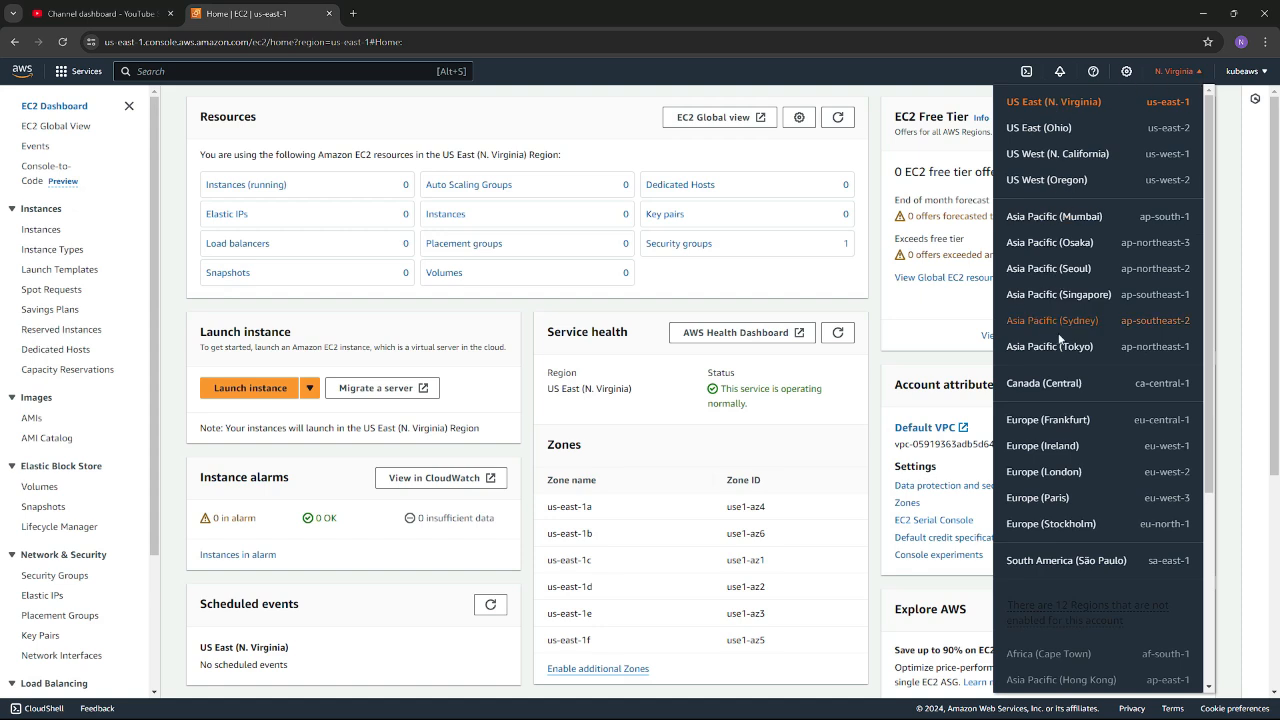
pyautogui.scroll(-3, 1064, 464)
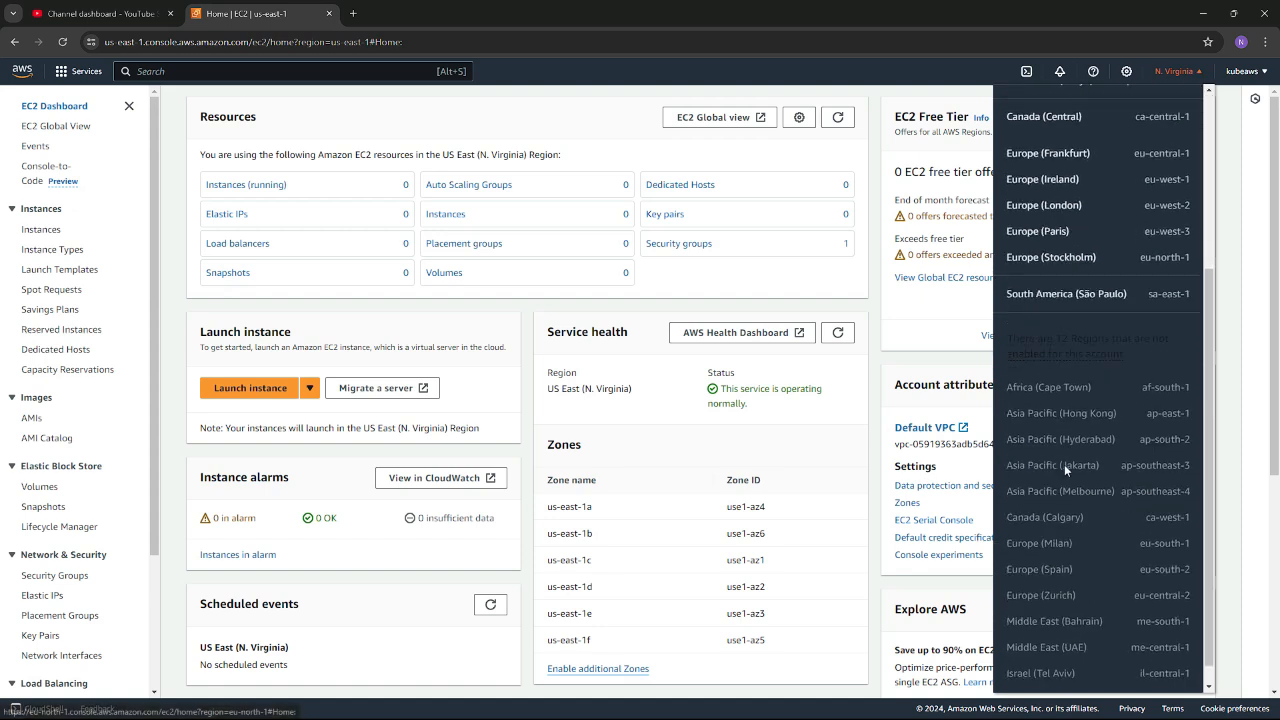
pyautogui.scroll(-1, 1064, 462)
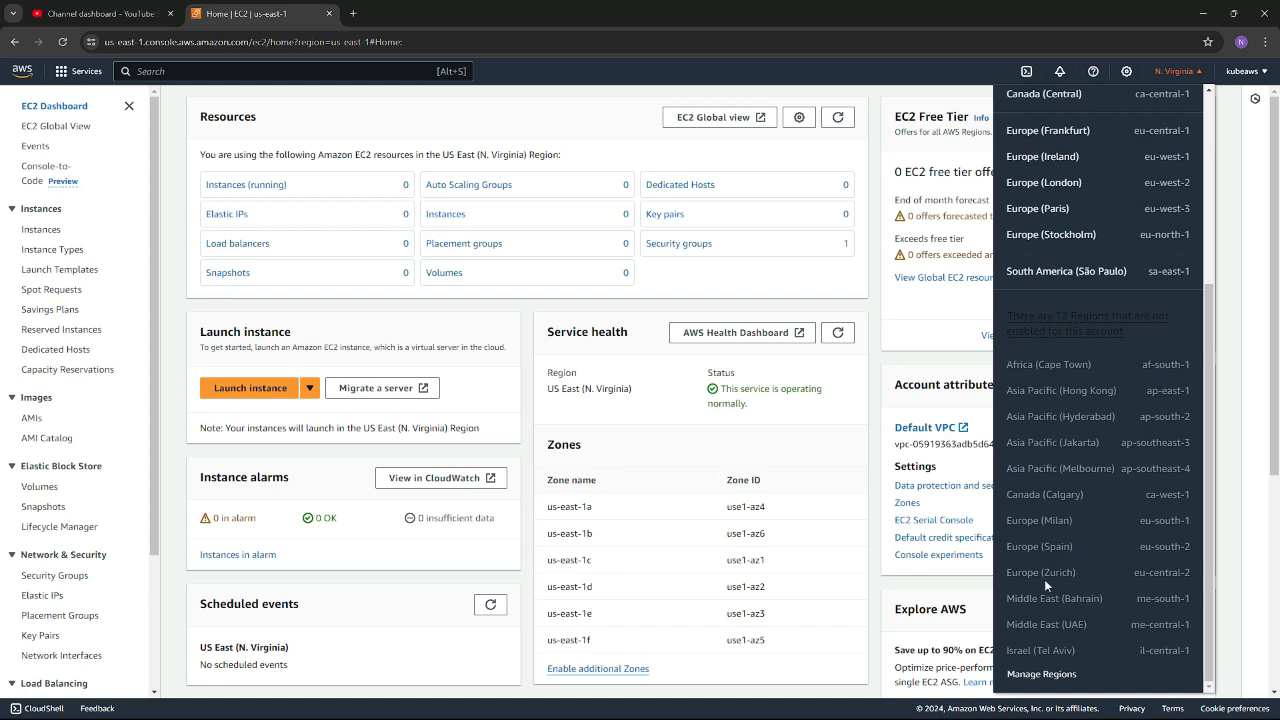
pyautogui.scroll(4, 1070, 353)
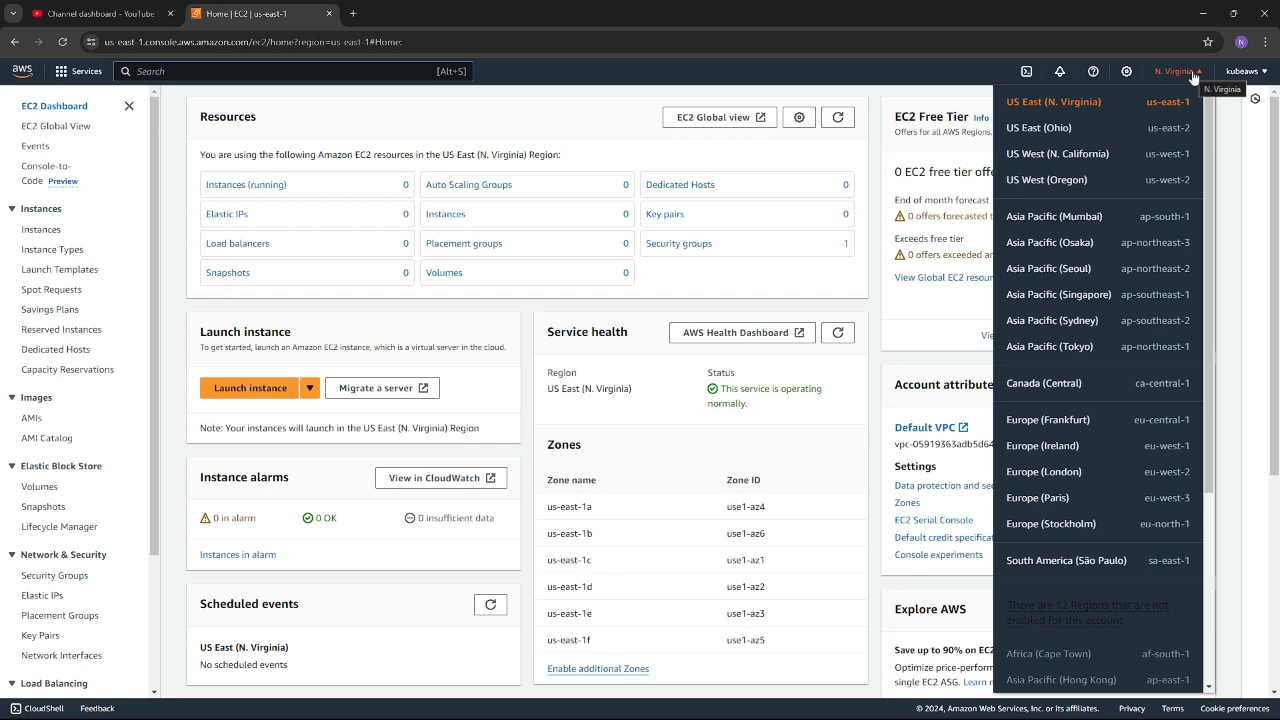
pyautogui.click(250, 394)
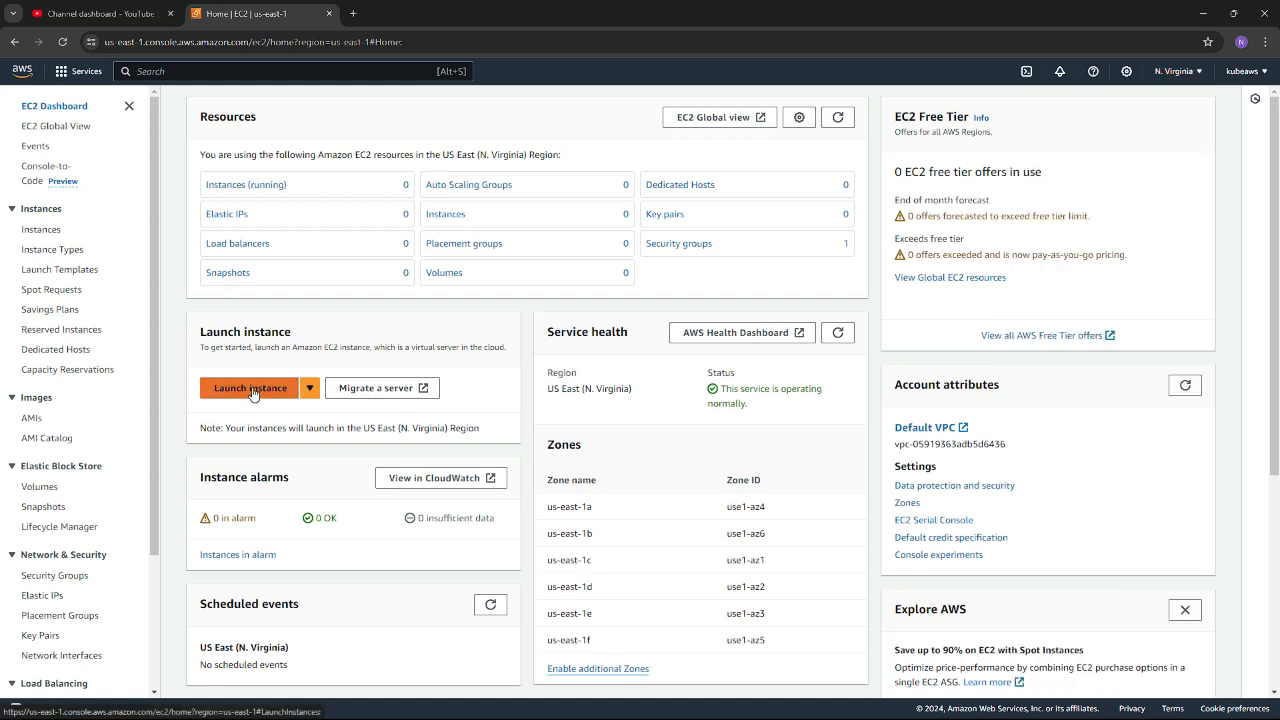
pyautogui.click(251, 392)
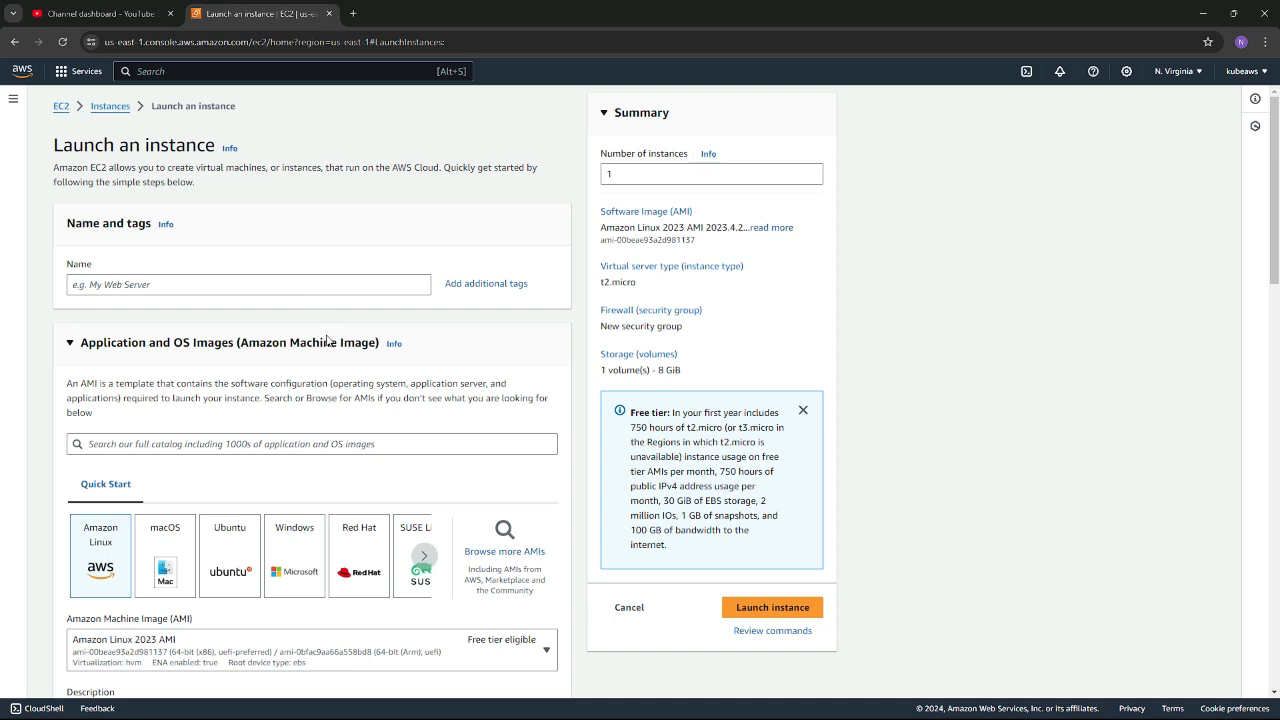
pyautogui.click(219, 281)
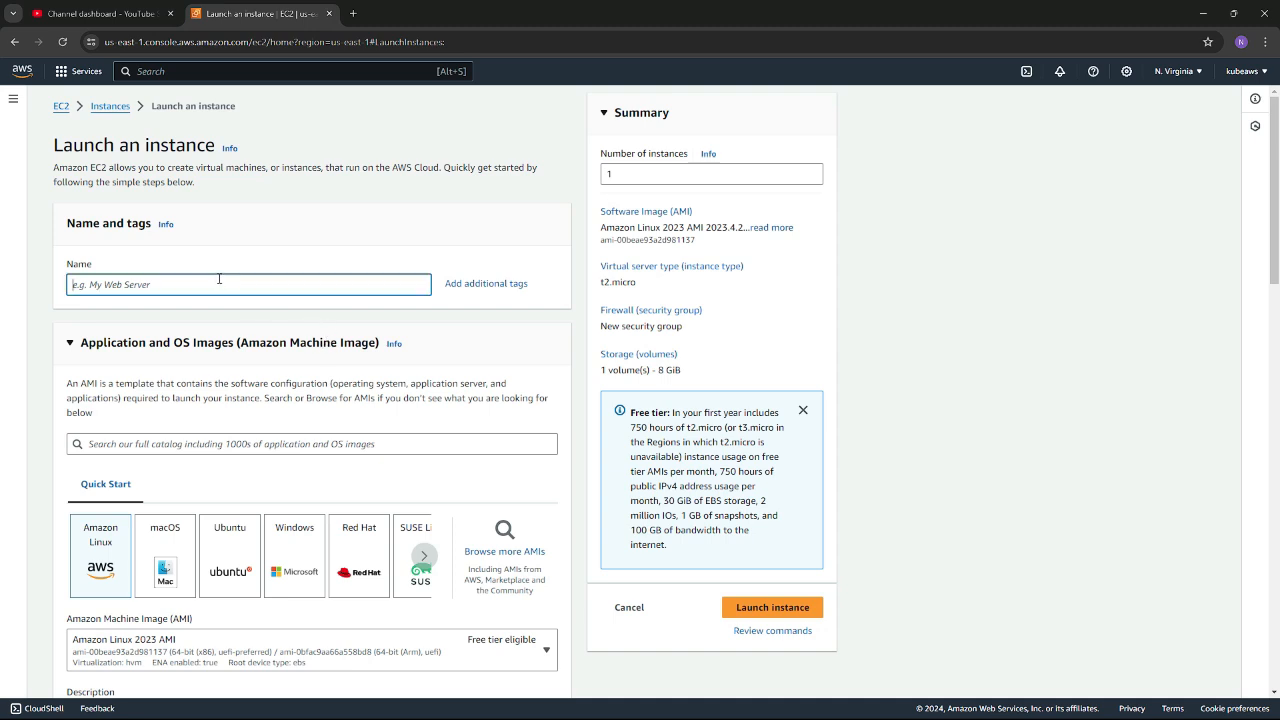
pyautogui.write('kube-max')
pyautogui.press('BackSpace')
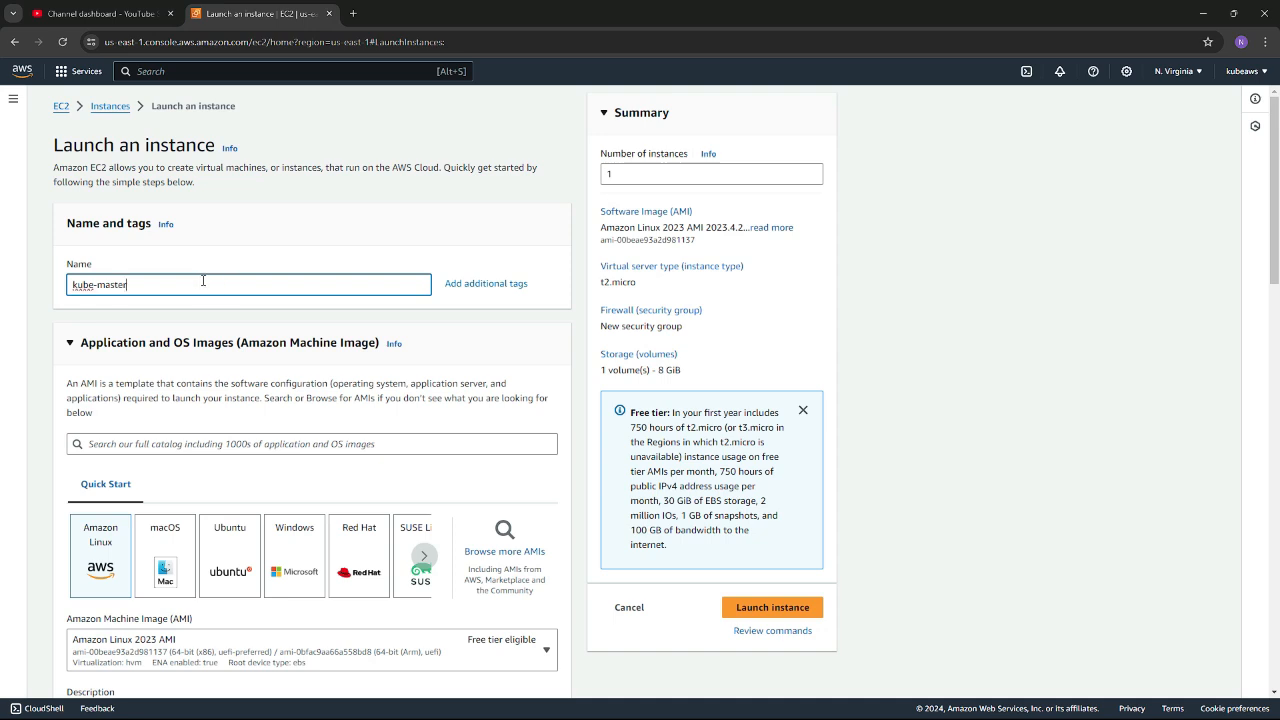
pyautogui.click(475, 288)
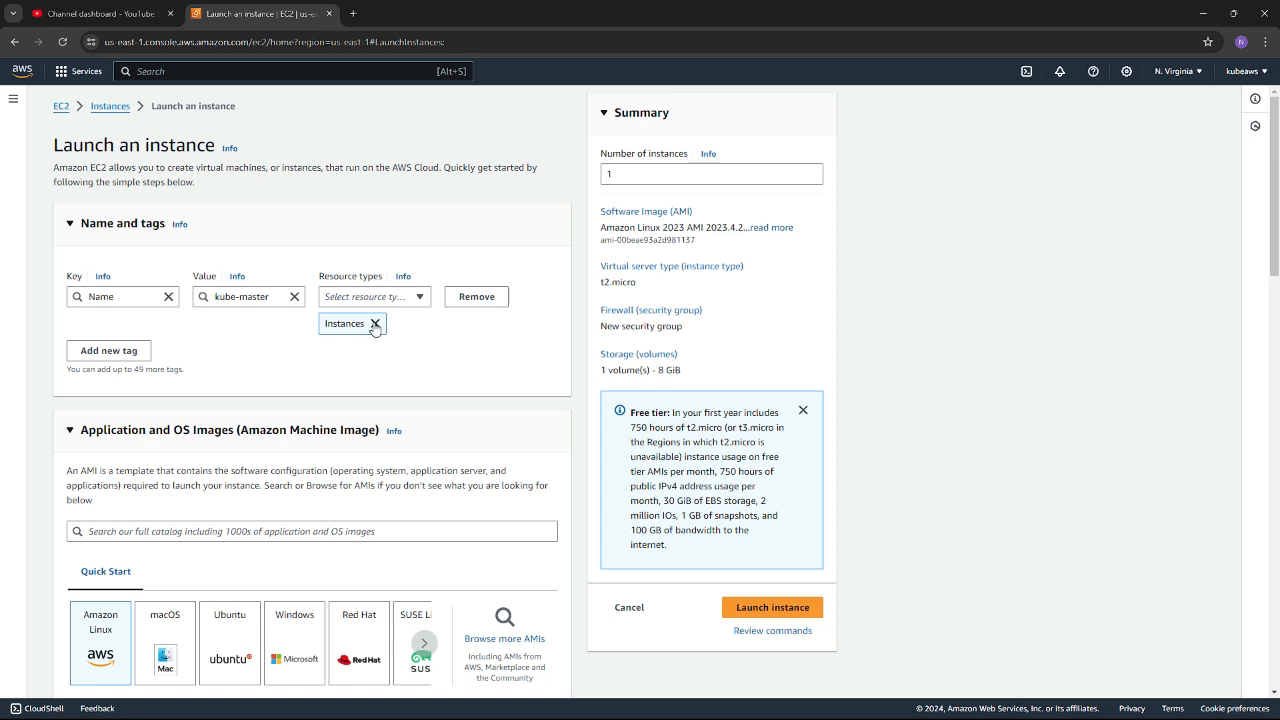
pyautogui.click(375, 324)
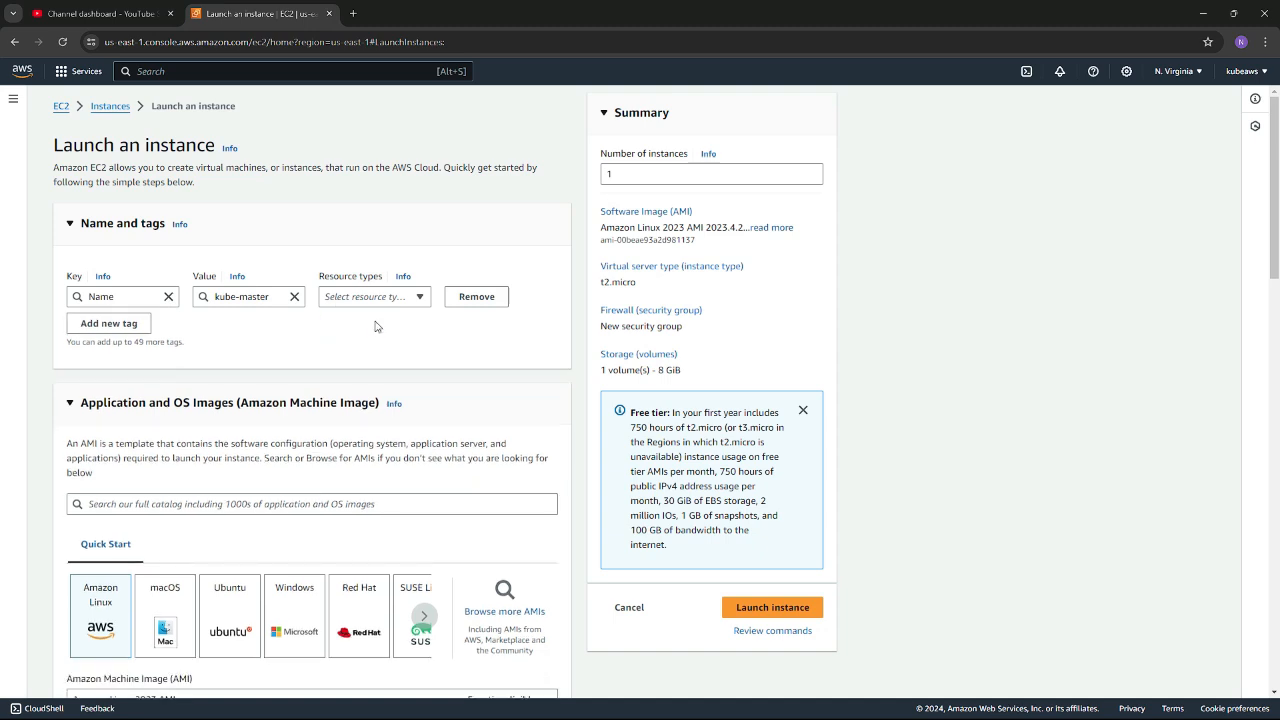
pyautogui.click(474, 299)
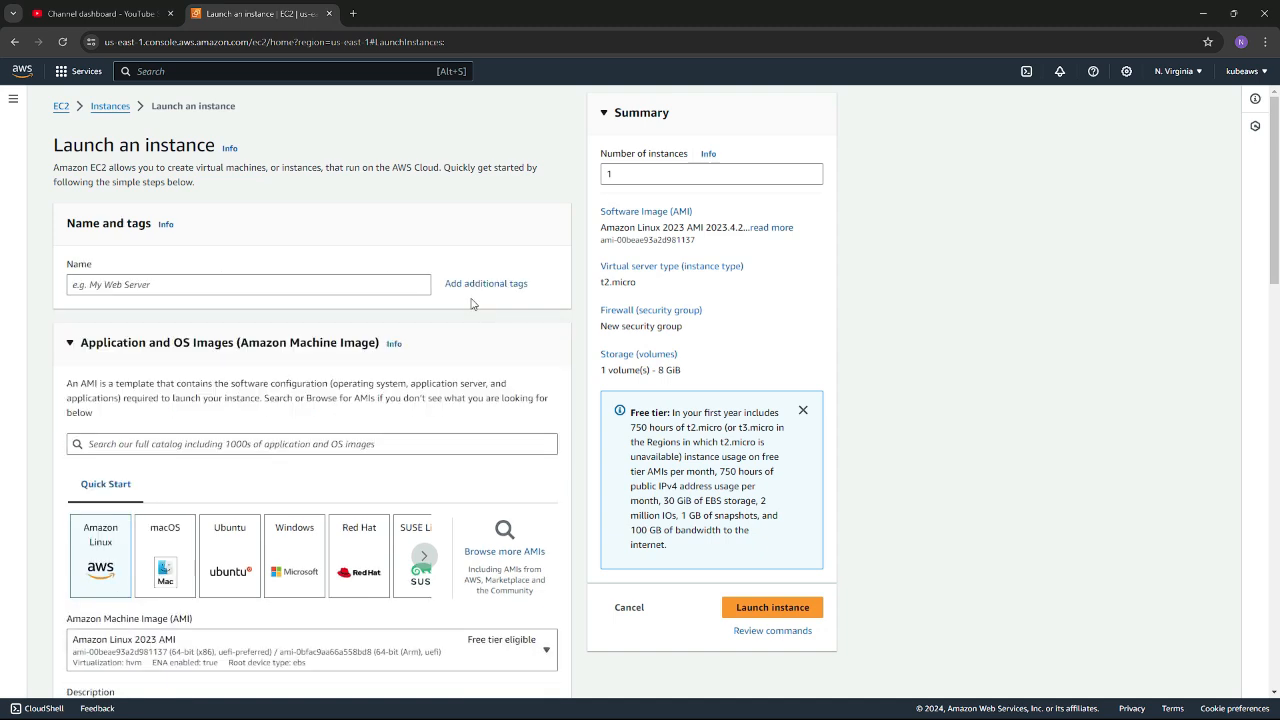
# Name the new instance kube-master
pyautogui.click(229, 284)
pyautogui.write('kube-master')
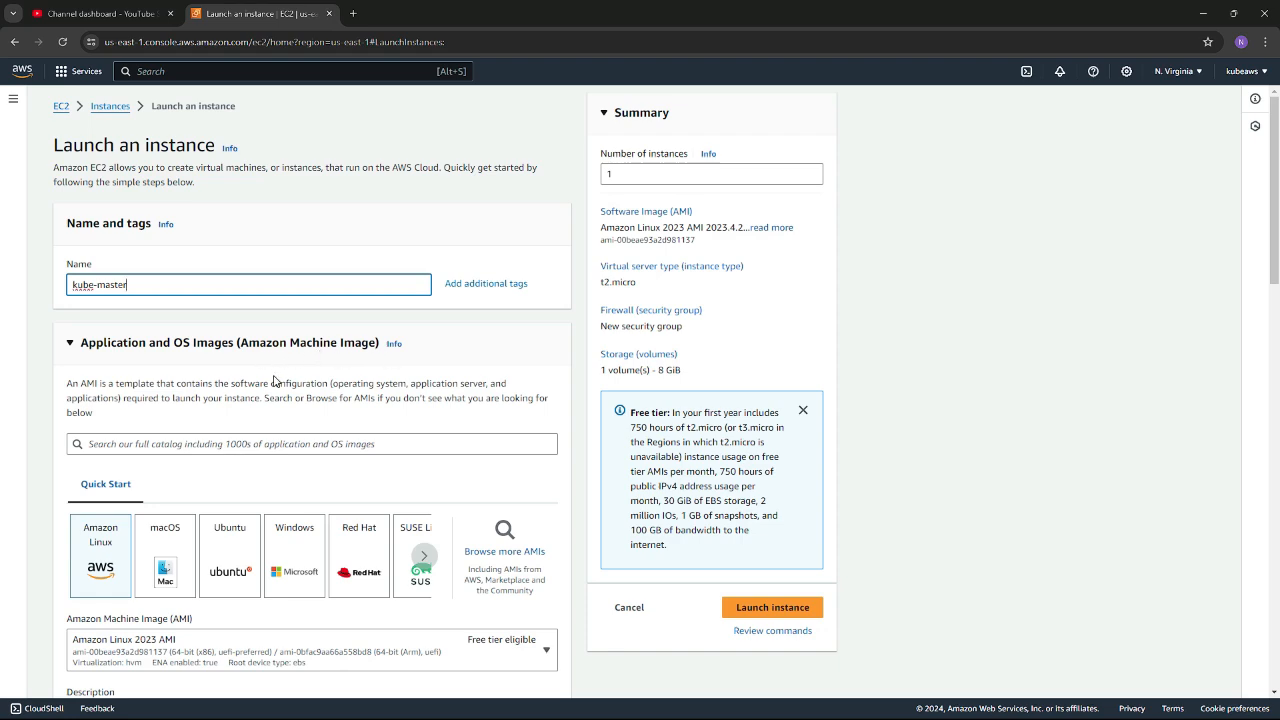
# Choose the Ubuntu Server 24.04 LTS image with the 64-bit (x86) architecture and accept the resulting settings changes
pyautogui.scroll(-3, 273, 380)
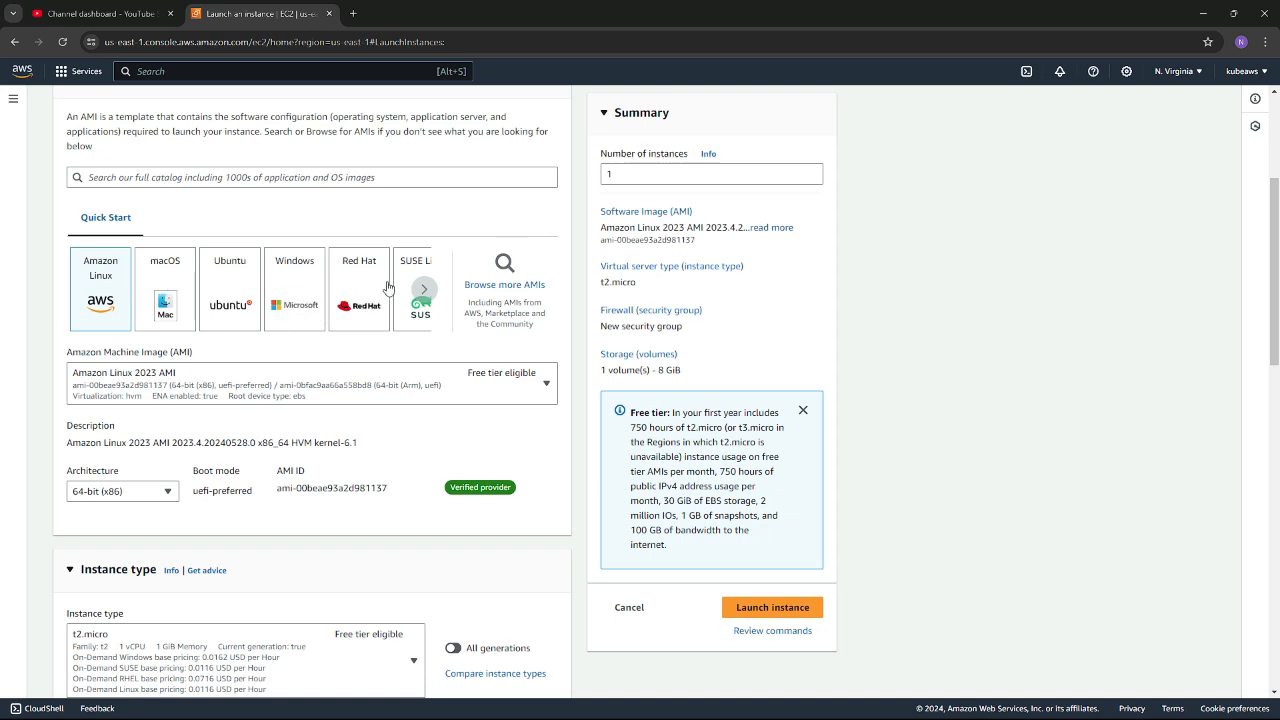
pyautogui.click(423, 289)
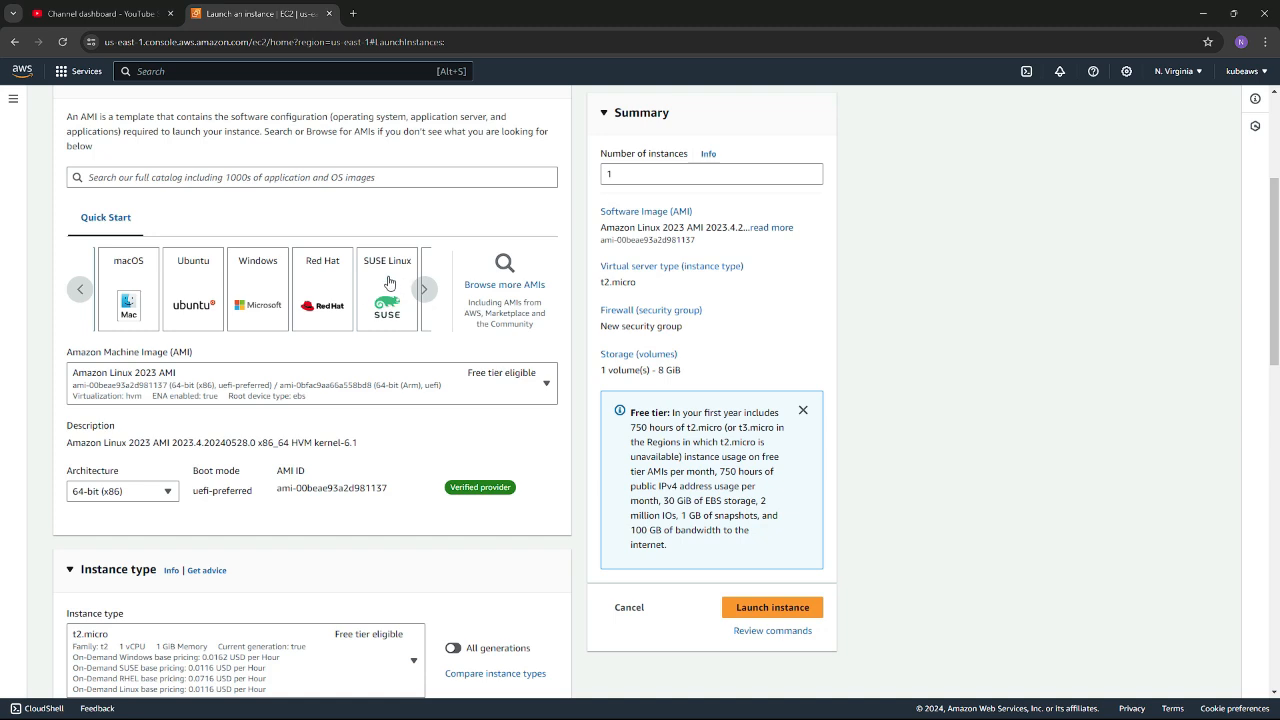
pyautogui.click(194, 293)
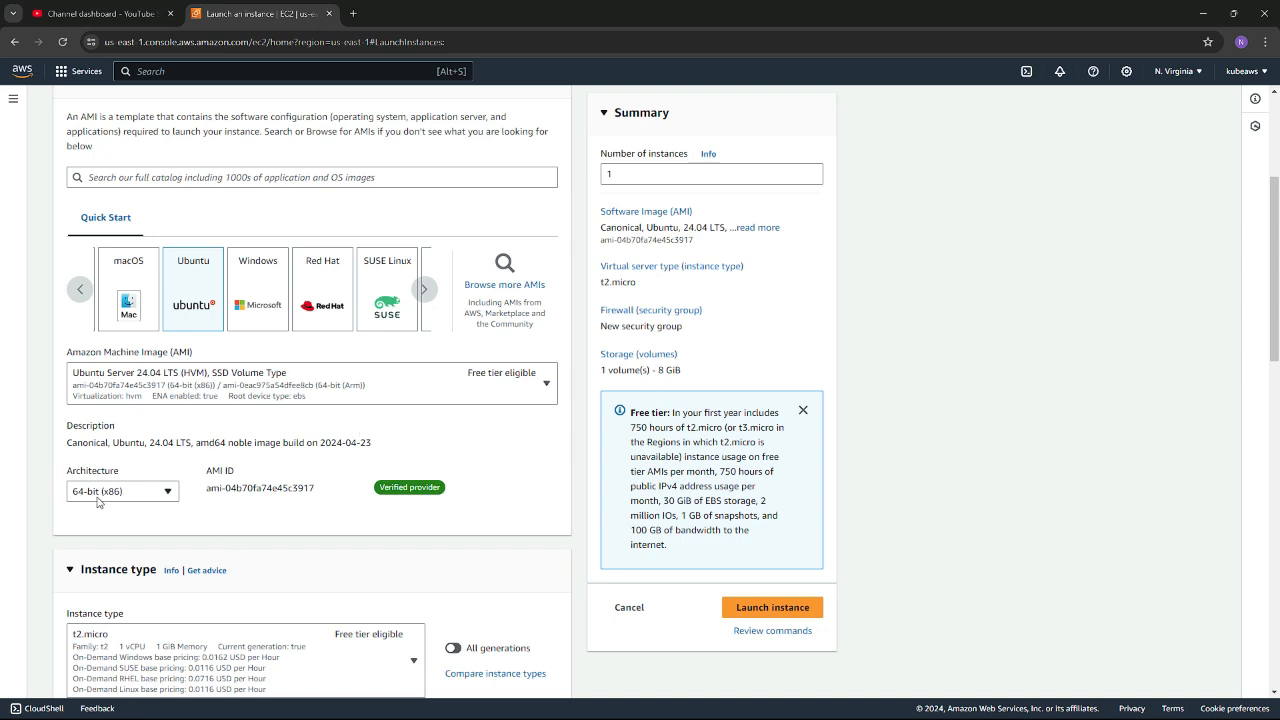
pyautogui.click(168, 493)
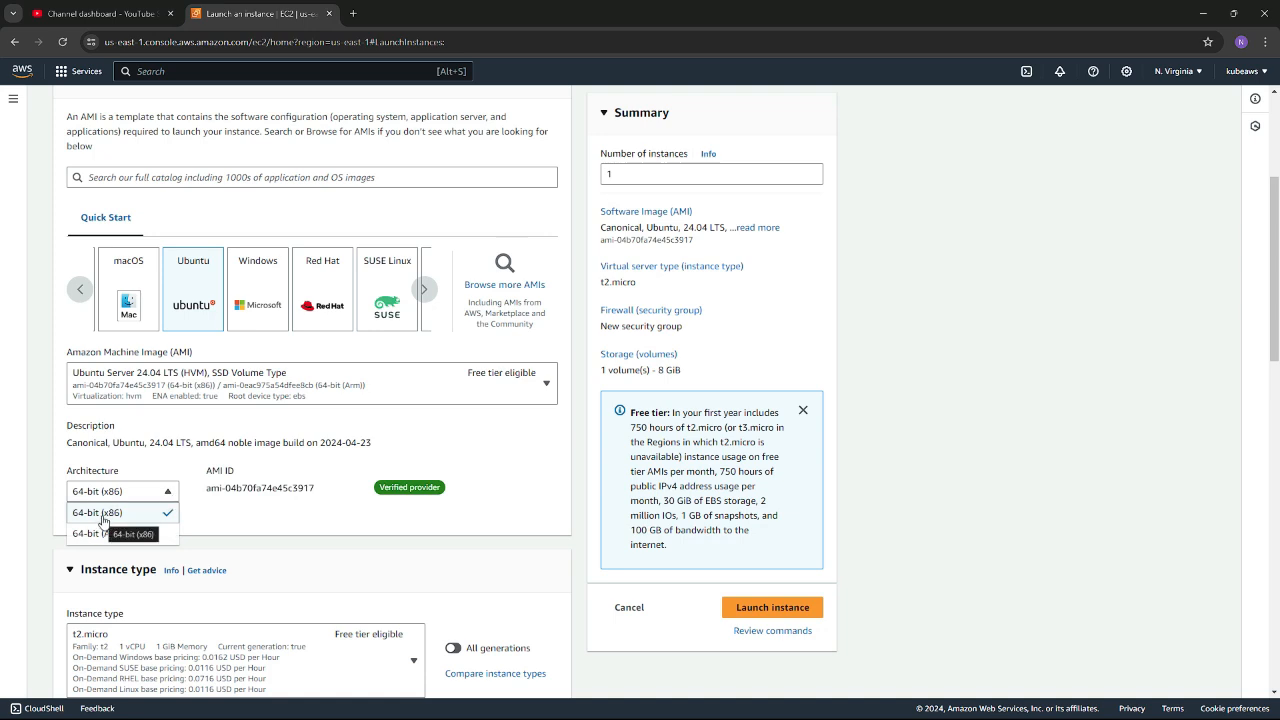
pyautogui.click(151, 517)
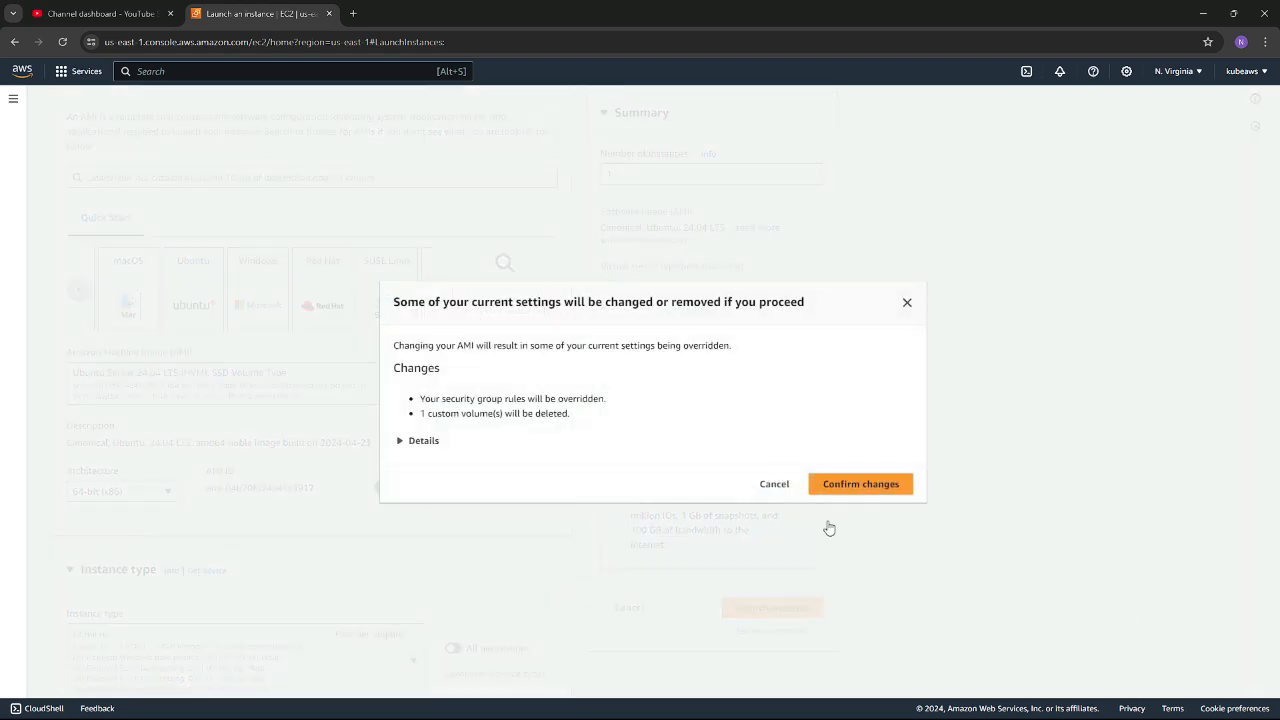
pyautogui.click(873, 492)
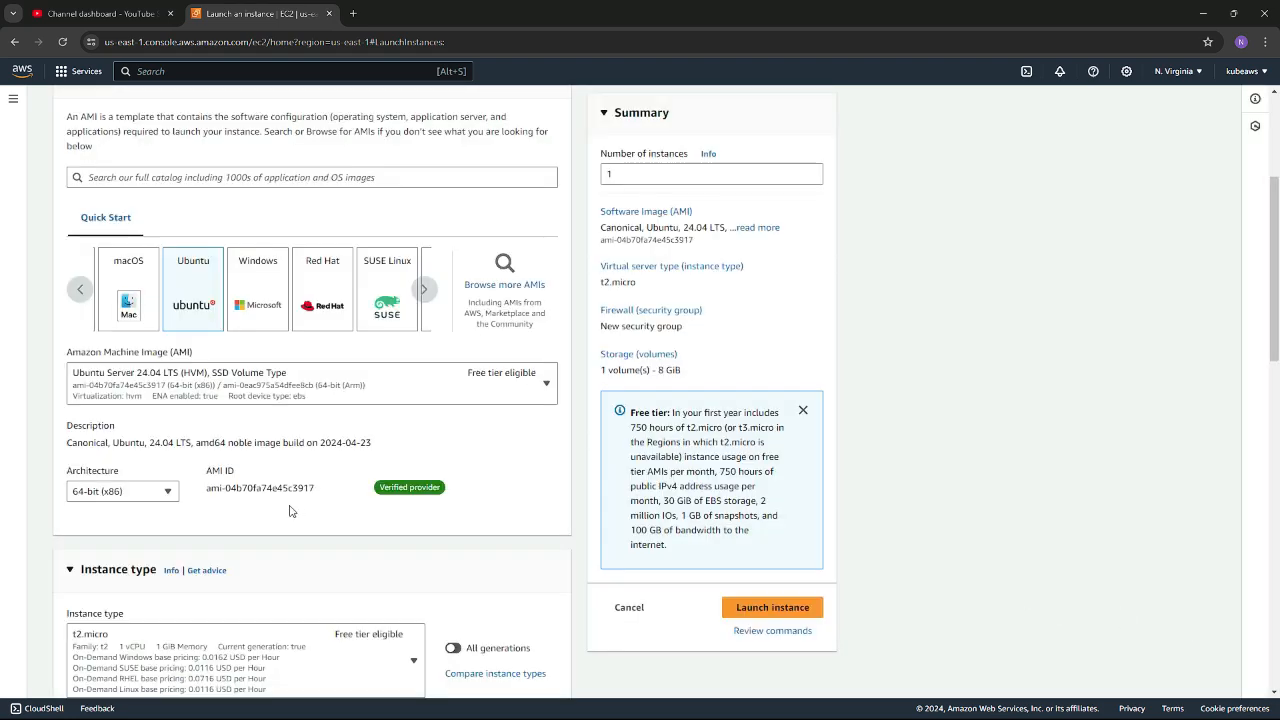
# Set the instance type to t3.micro
pyautogui.scroll(-3, 434, 518)
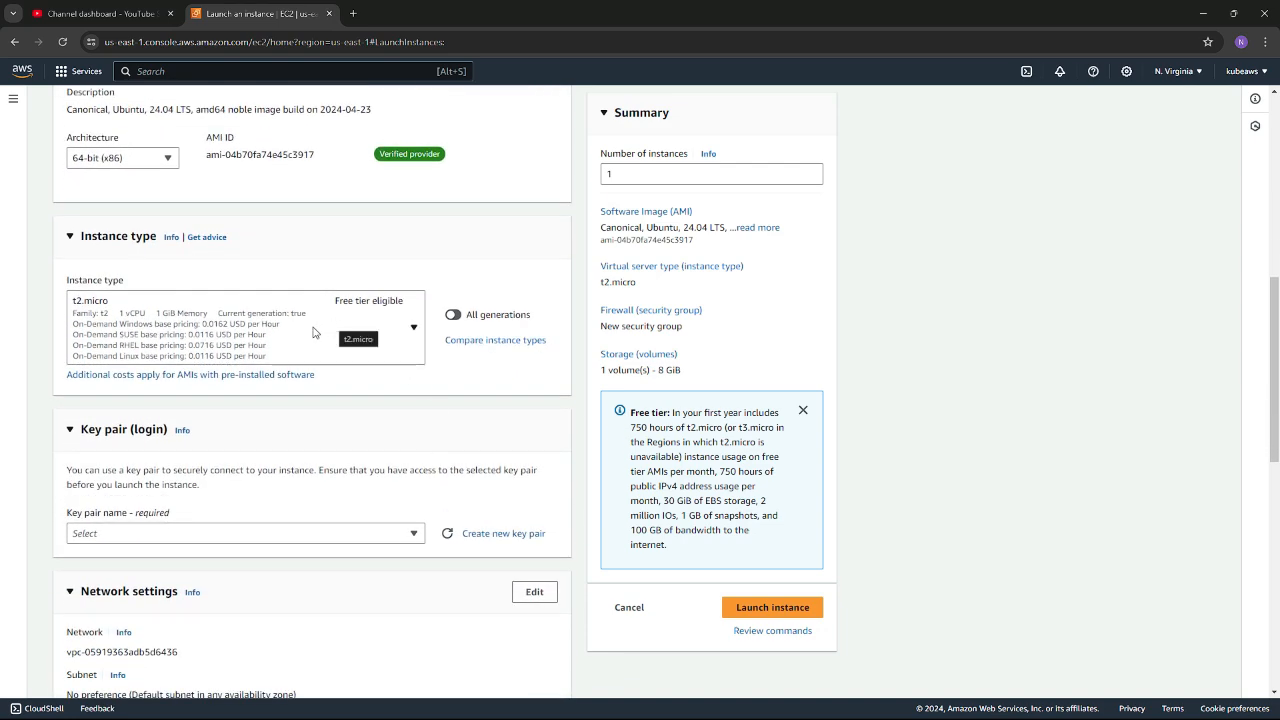
pyautogui.click(397, 332)
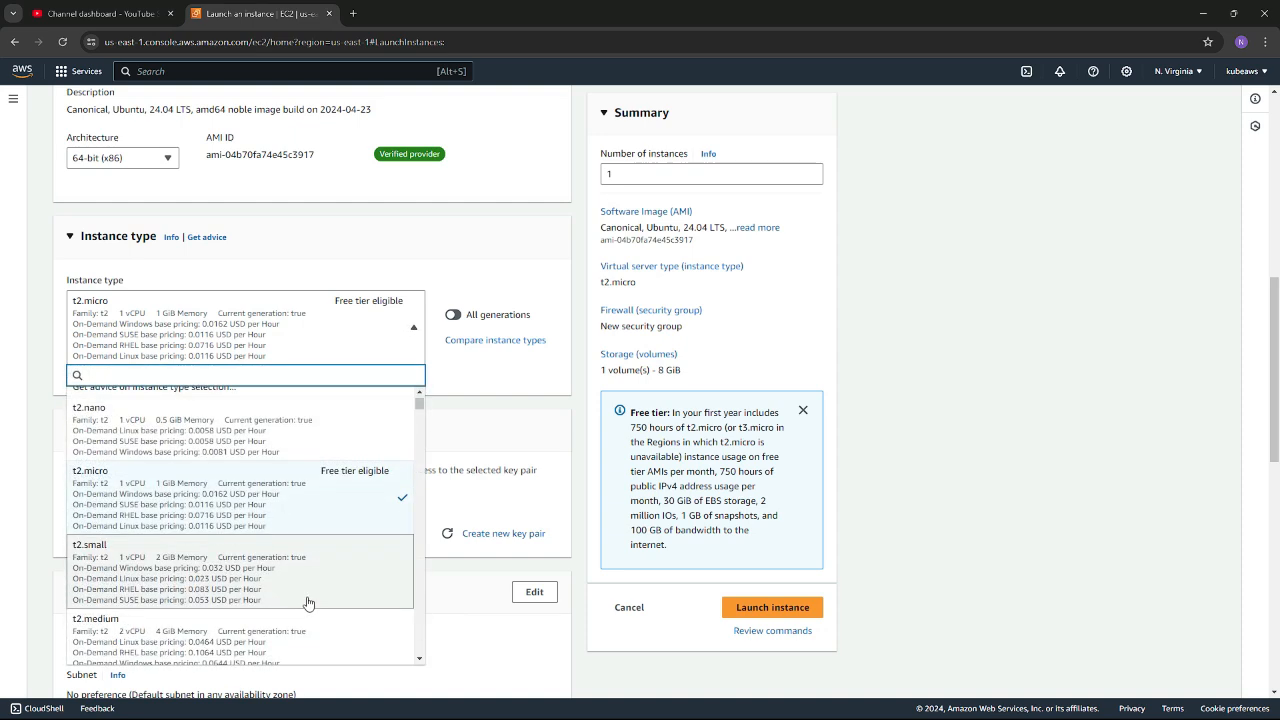
pyautogui.scroll(-3, 310, 602)
pyautogui.scroll(-3, 313, 602)
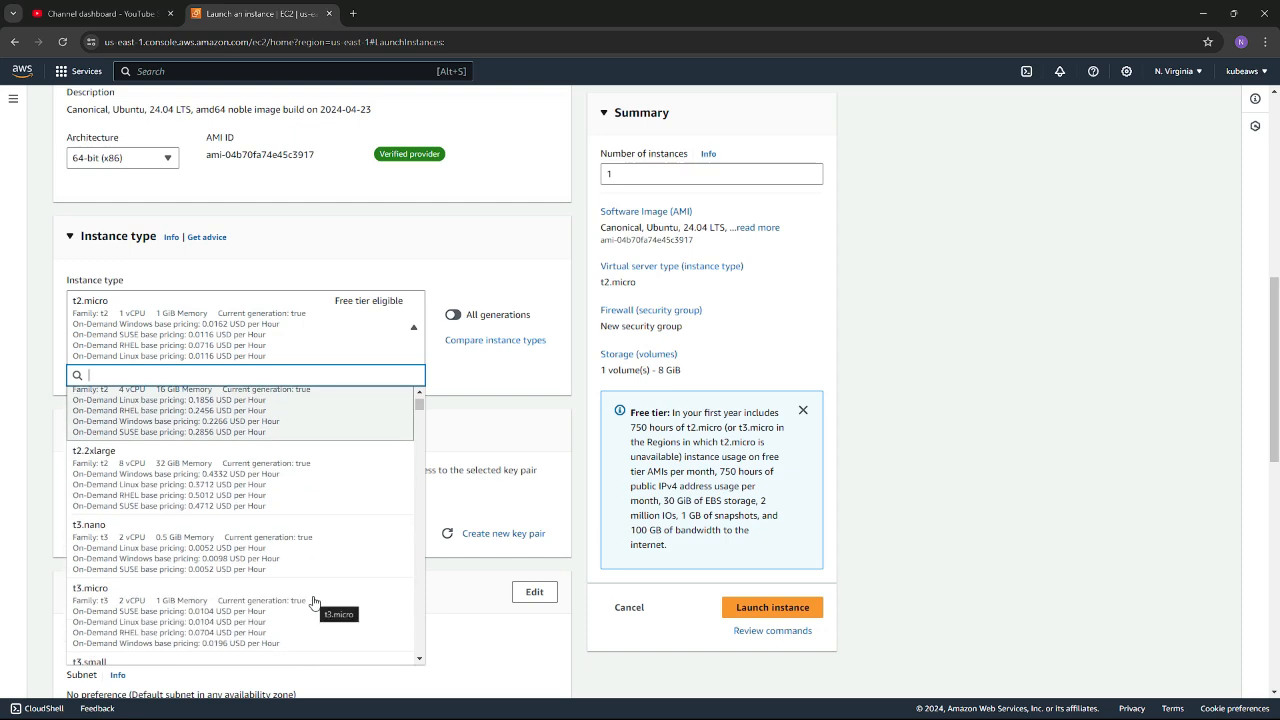
pyautogui.click(160, 603)
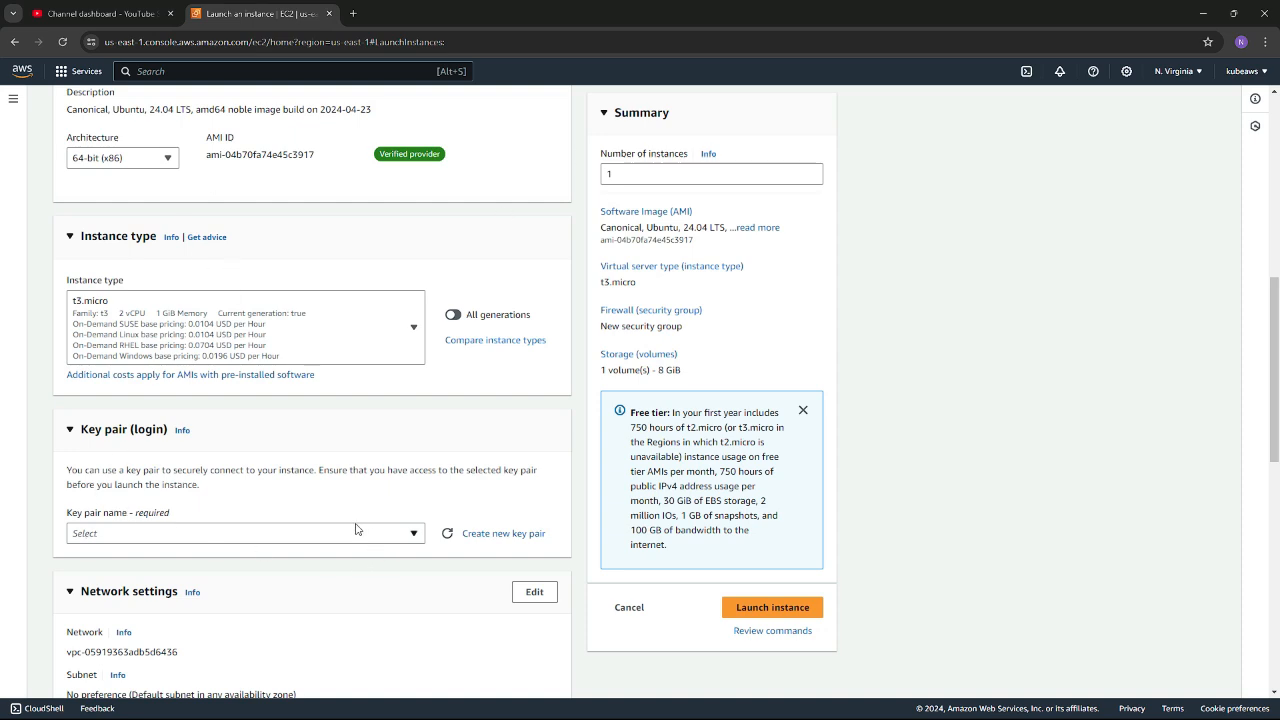
# Create a new login key pair named kube-key with the .ppk private key file format
pyautogui.scroll(-2, 354, 533)
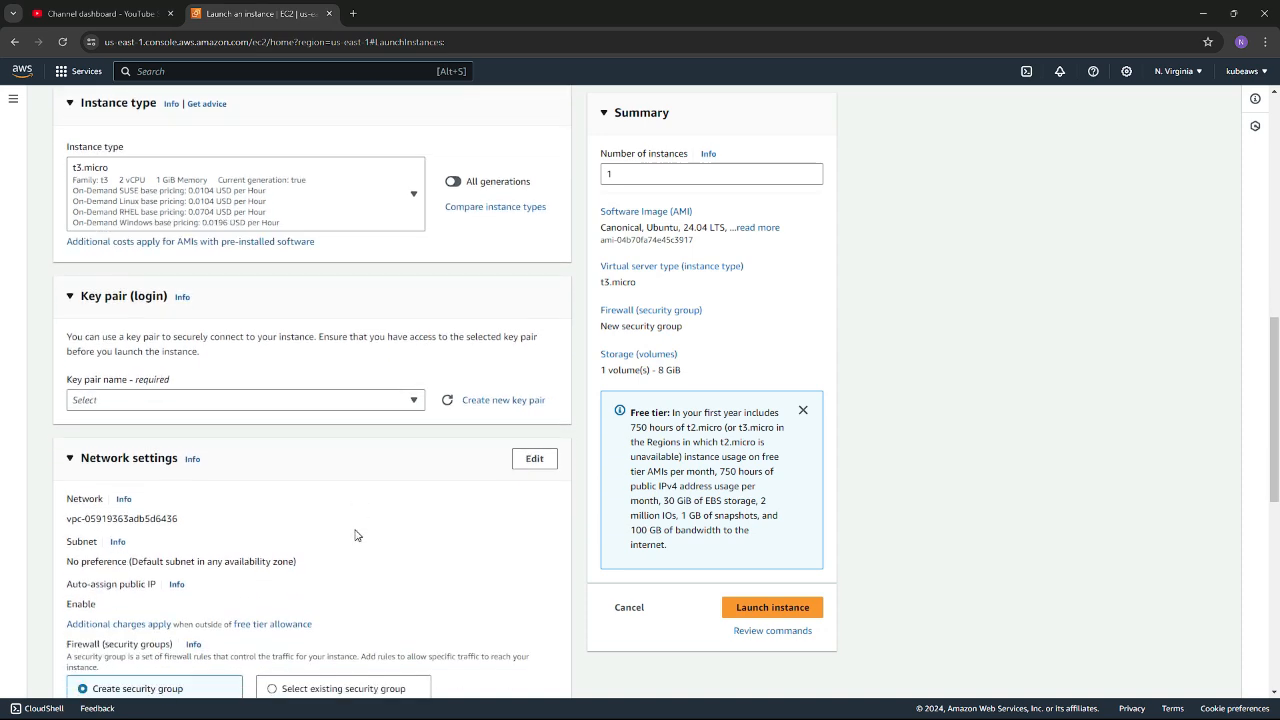
pyautogui.click(286, 404)
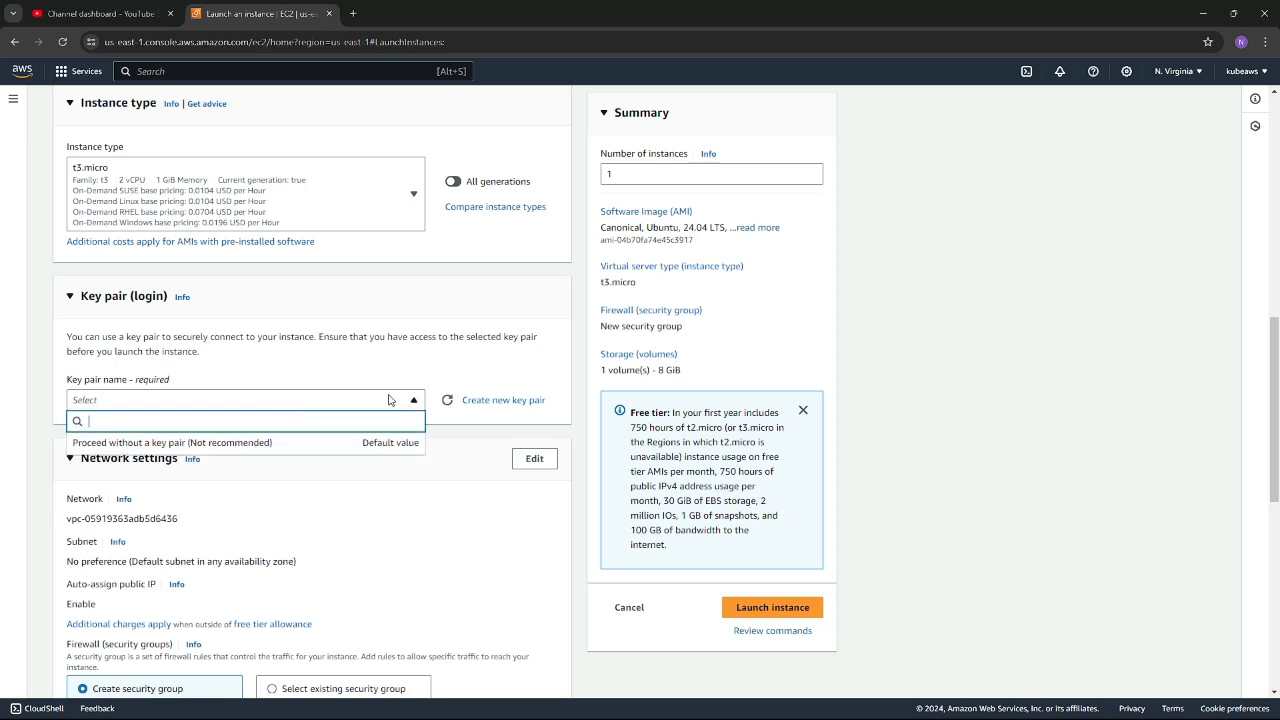
pyautogui.click(504, 401)
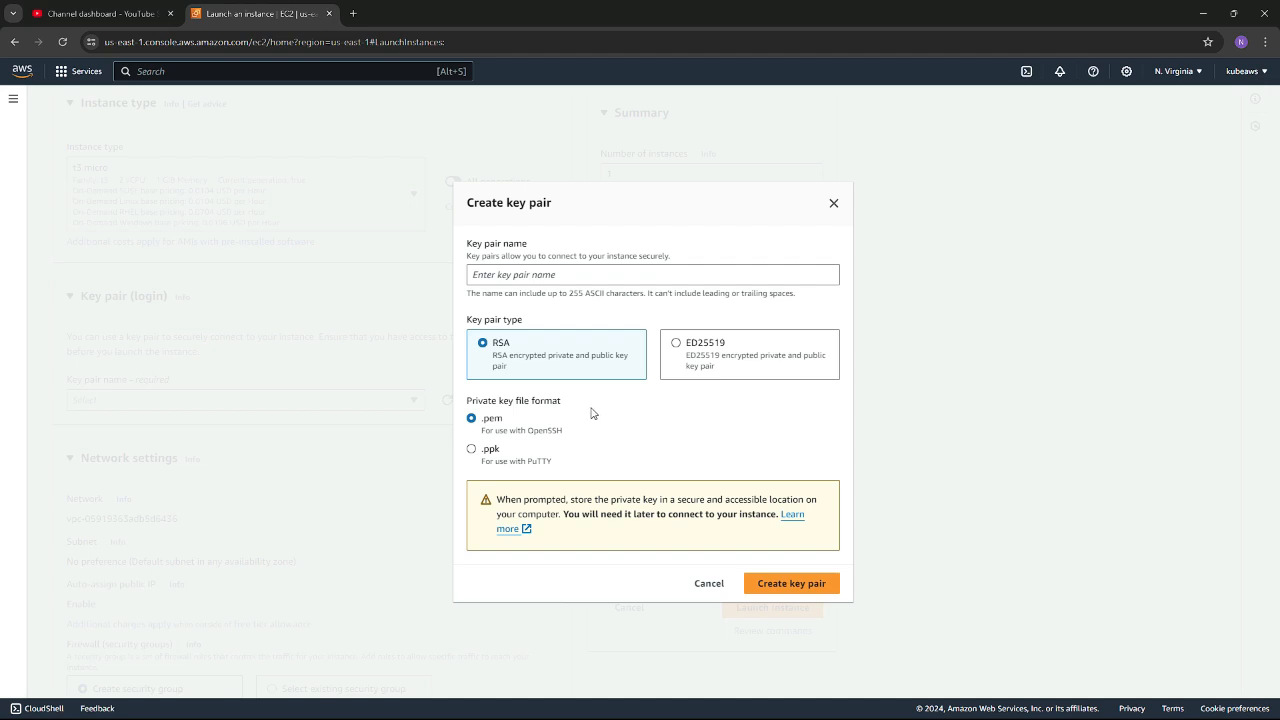
pyautogui.click(471, 450)
pyautogui.click(795, 584)
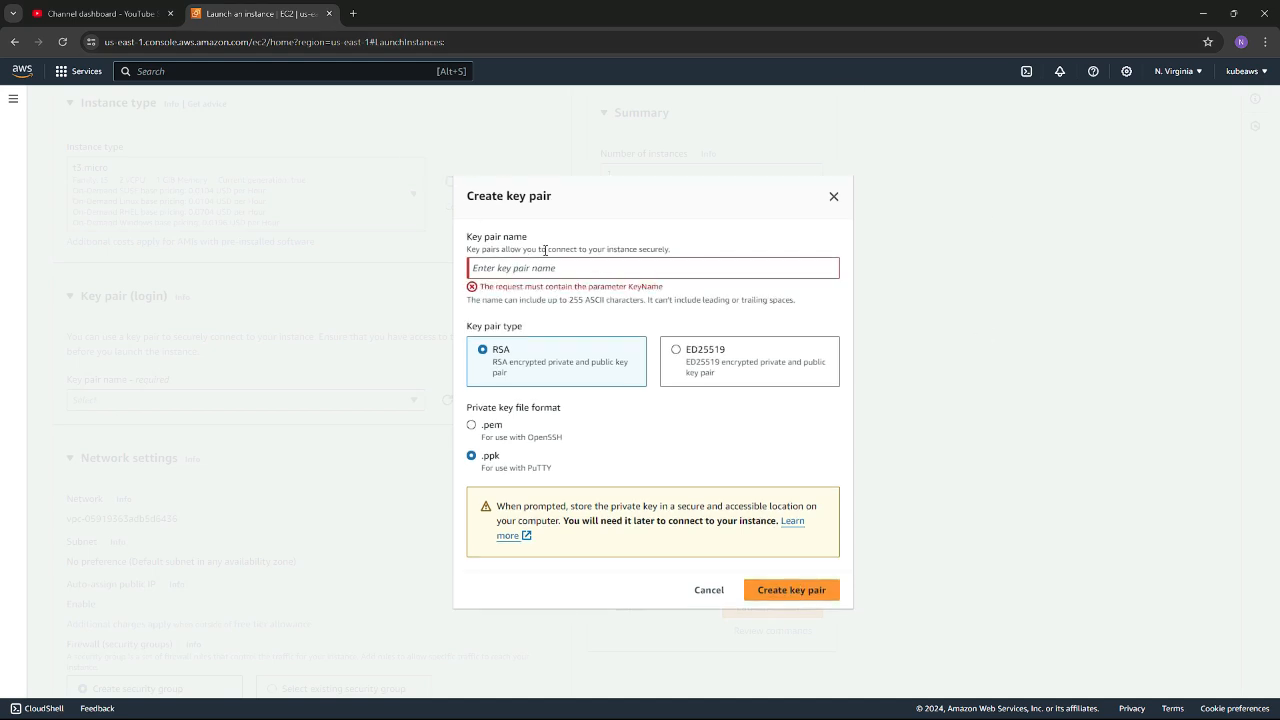
pyautogui.click(587, 267)
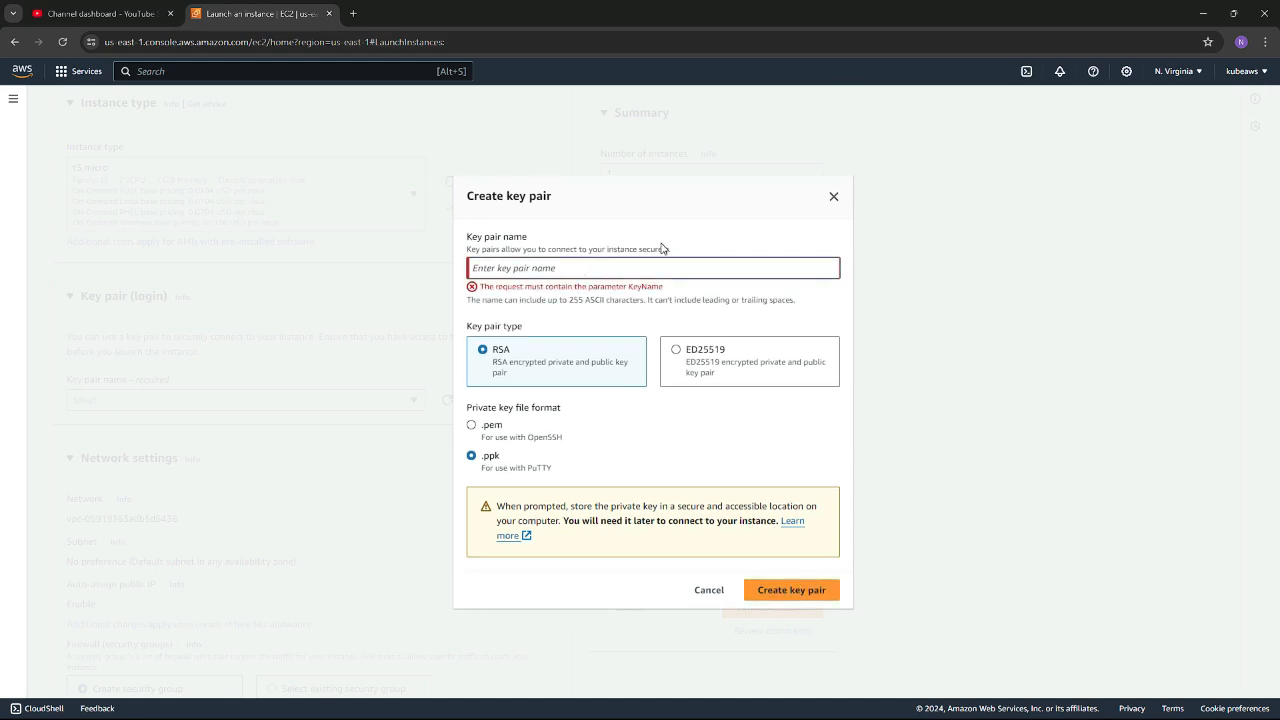
pyautogui.write('kube-key')
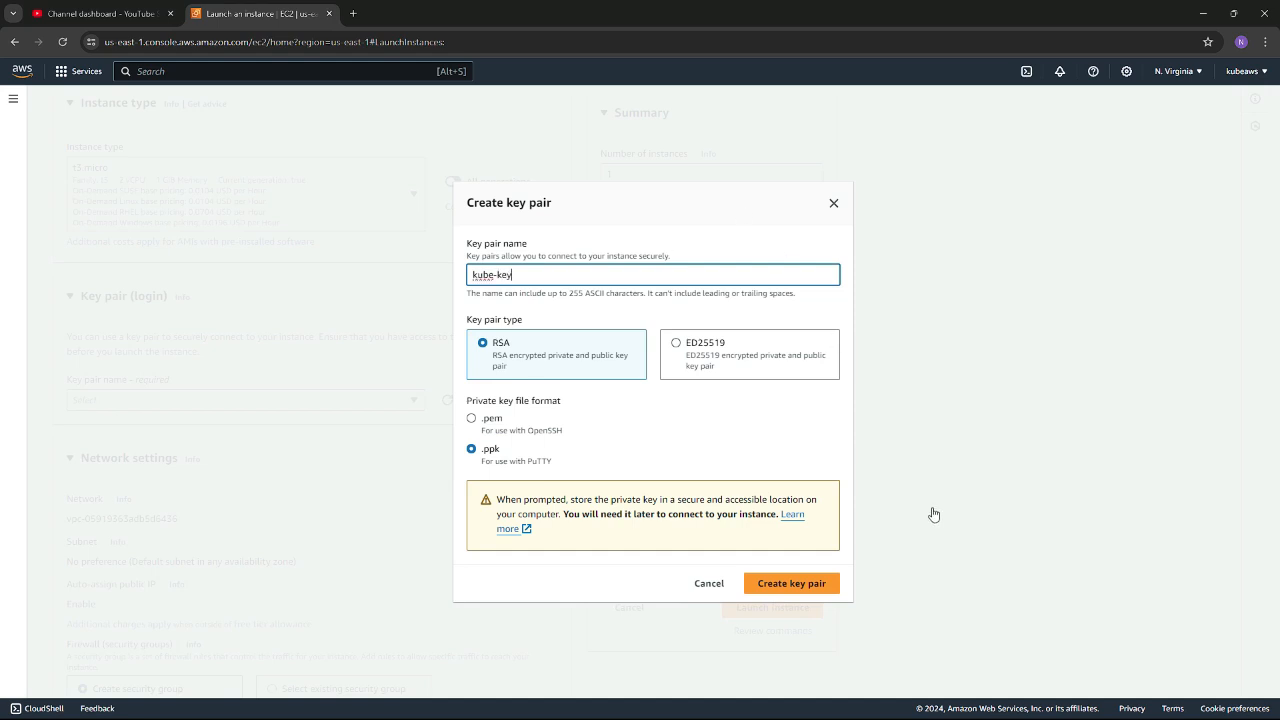
pyautogui.click(795, 583)
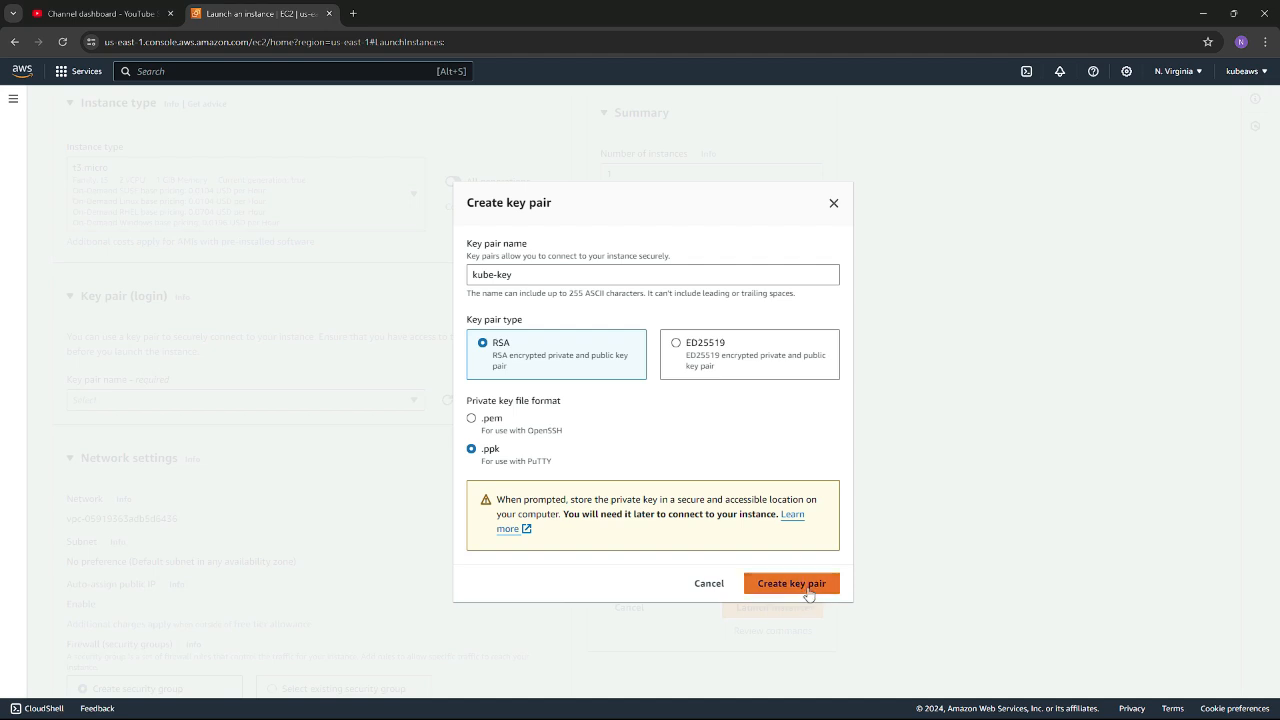
pyautogui.click(808, 592)
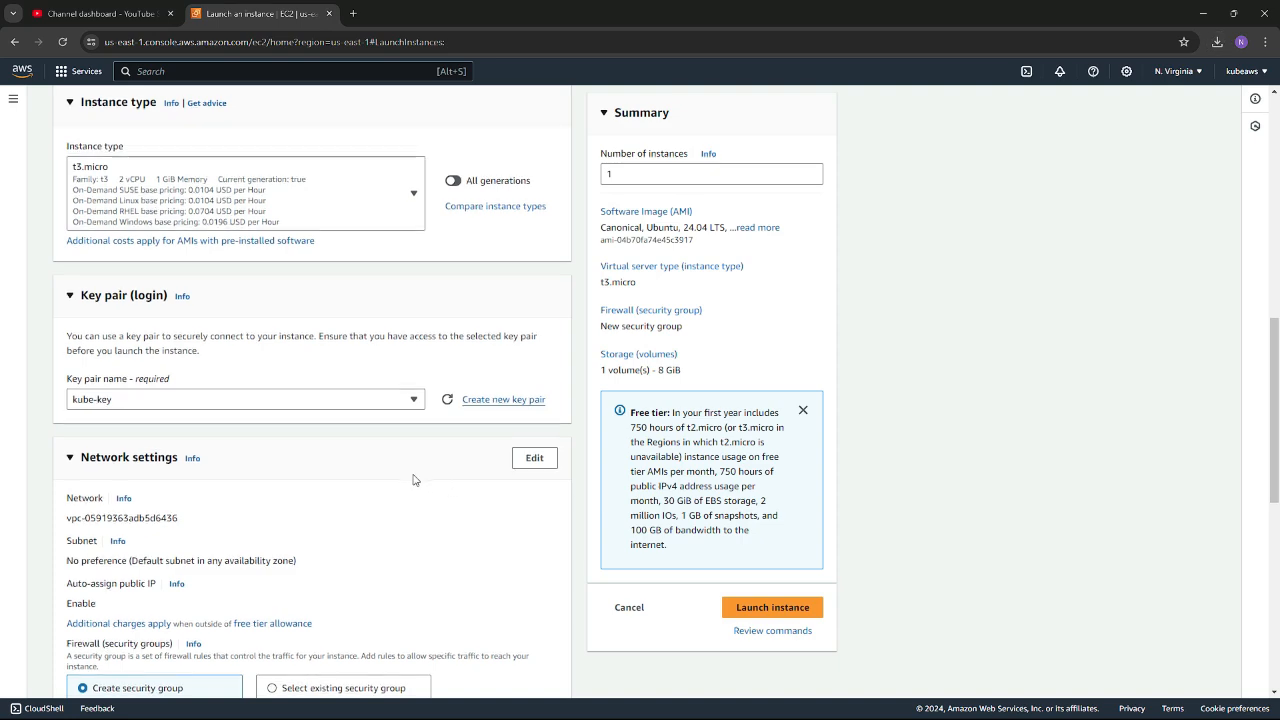
# Review the network settings, including the SSH source options and the HTTPS and HTTP traffic rules of the new security group
pyautogui.scroll(-1, 415, 480)
pyautogui.scroll(-2, 415, 480)
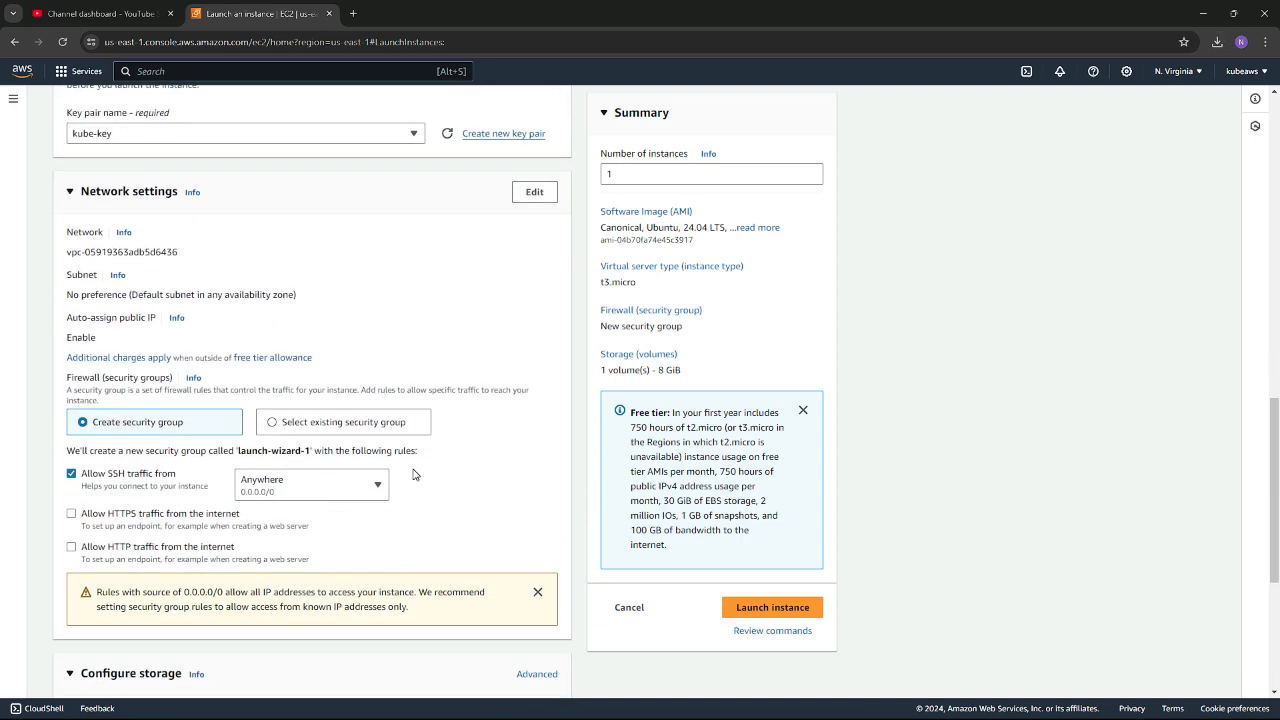
pyautogui.scroll(1, 491, 258)
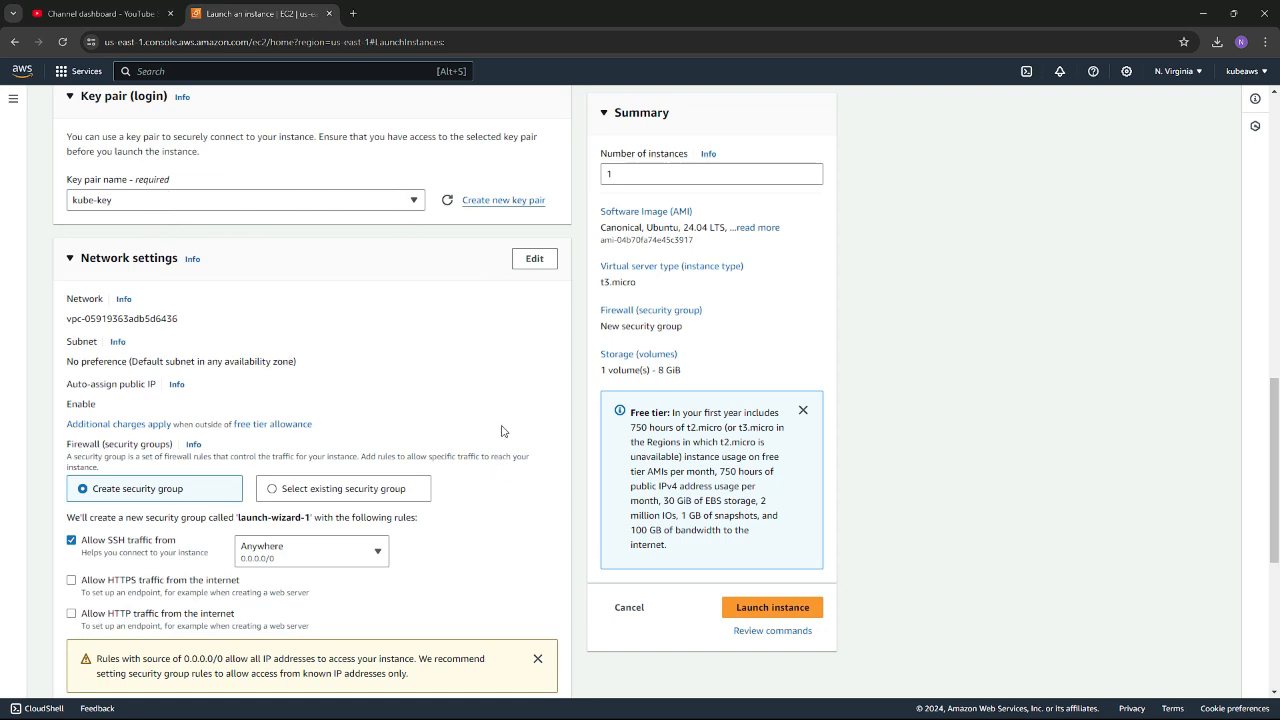
pyautogui.scroll(-2, 503, 428)
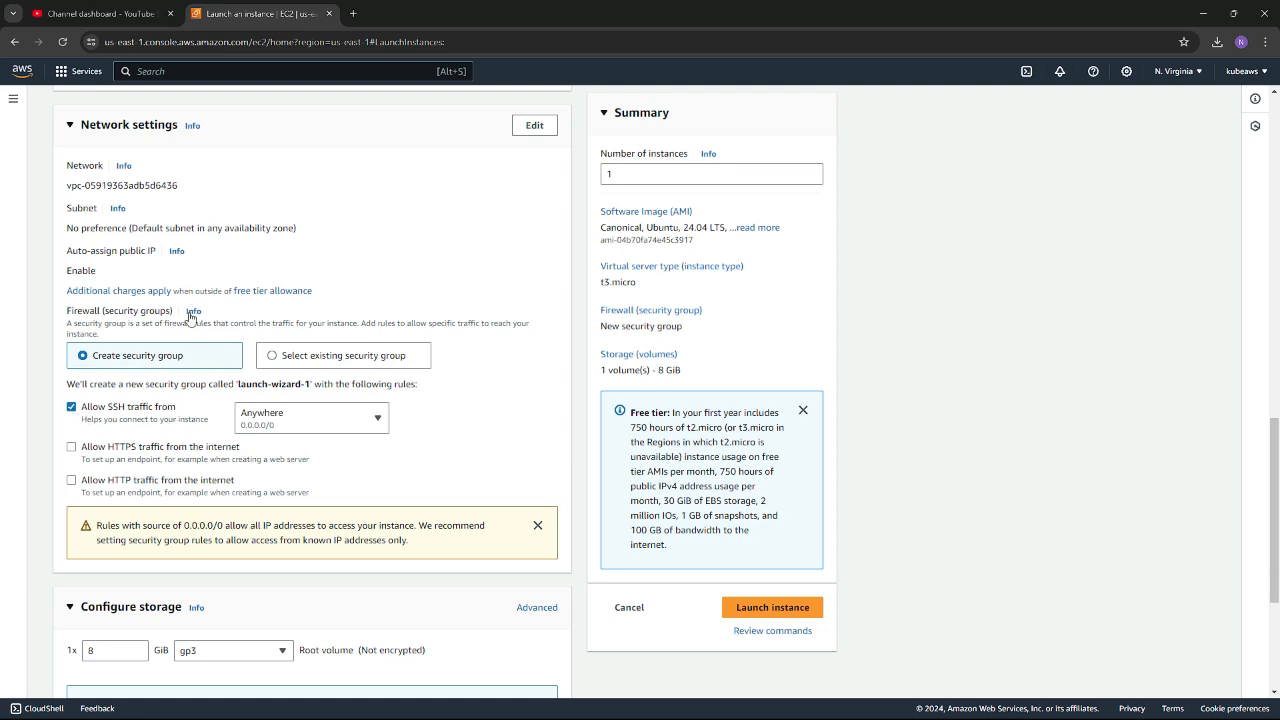
pyautogui.click(374, 418)
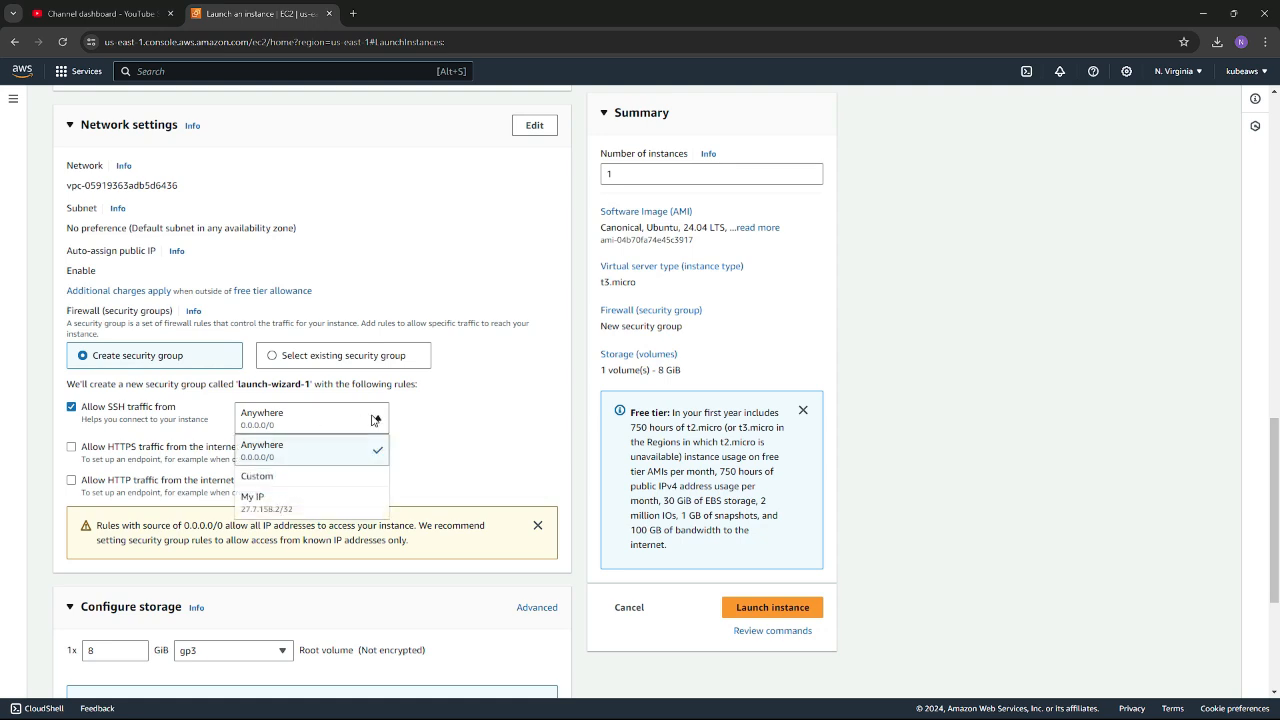
pyautogui.click(374, 419)
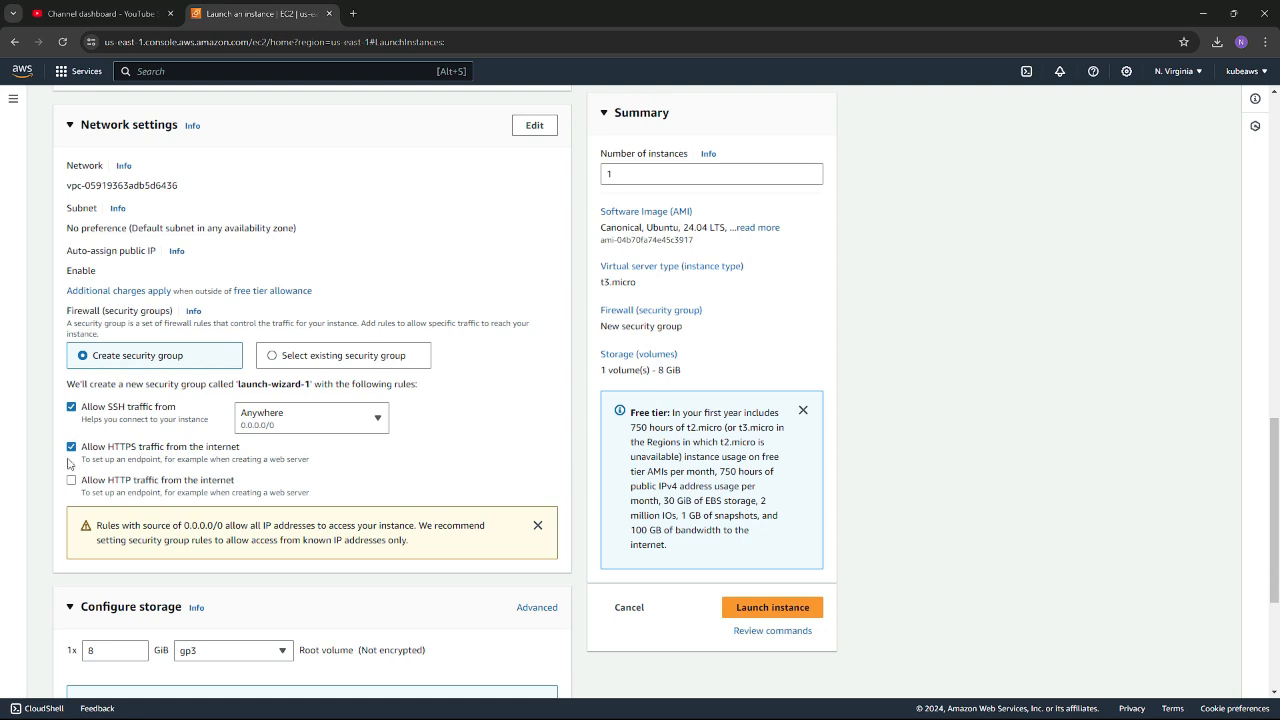
pyautogui.click(71, 446)
pyautogui.click(72, 481)
# Review the available volume types for the root volume in the storage configuration
pyautogui.scroll(-2, 280, 488)
pyautogui.scroll(-2, 280, 488)
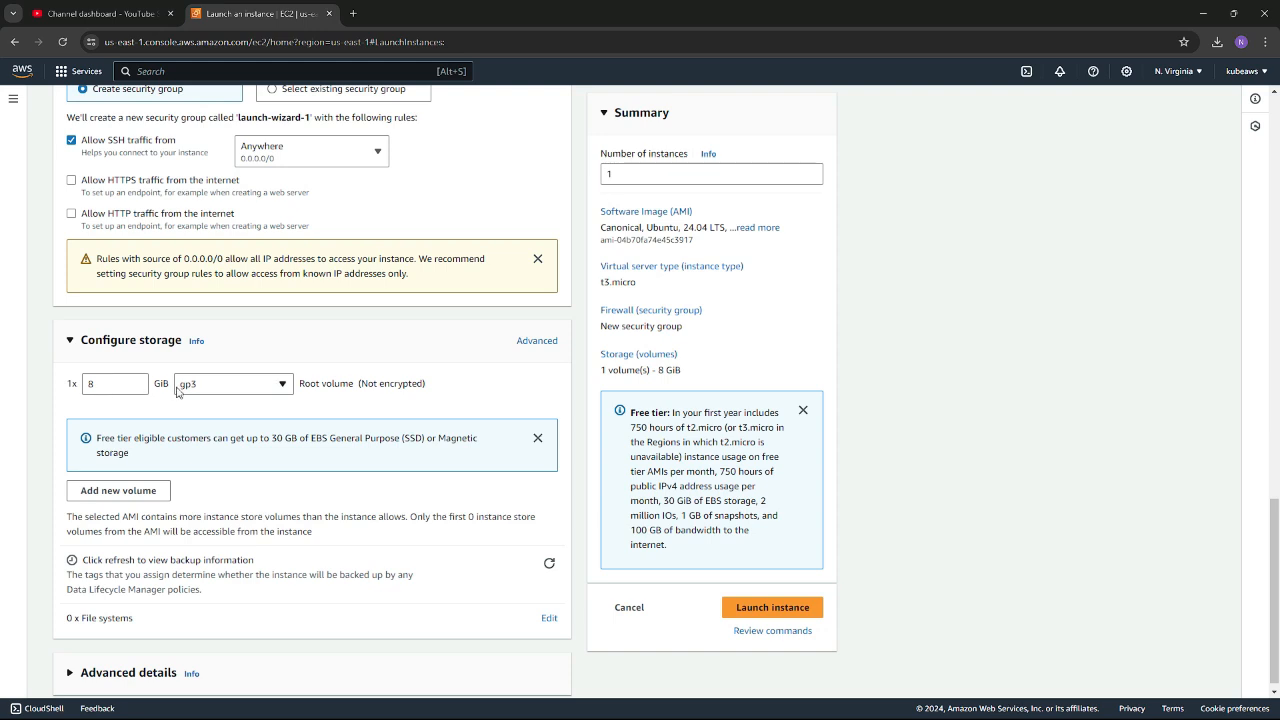
pyautogui.click(283, 386)
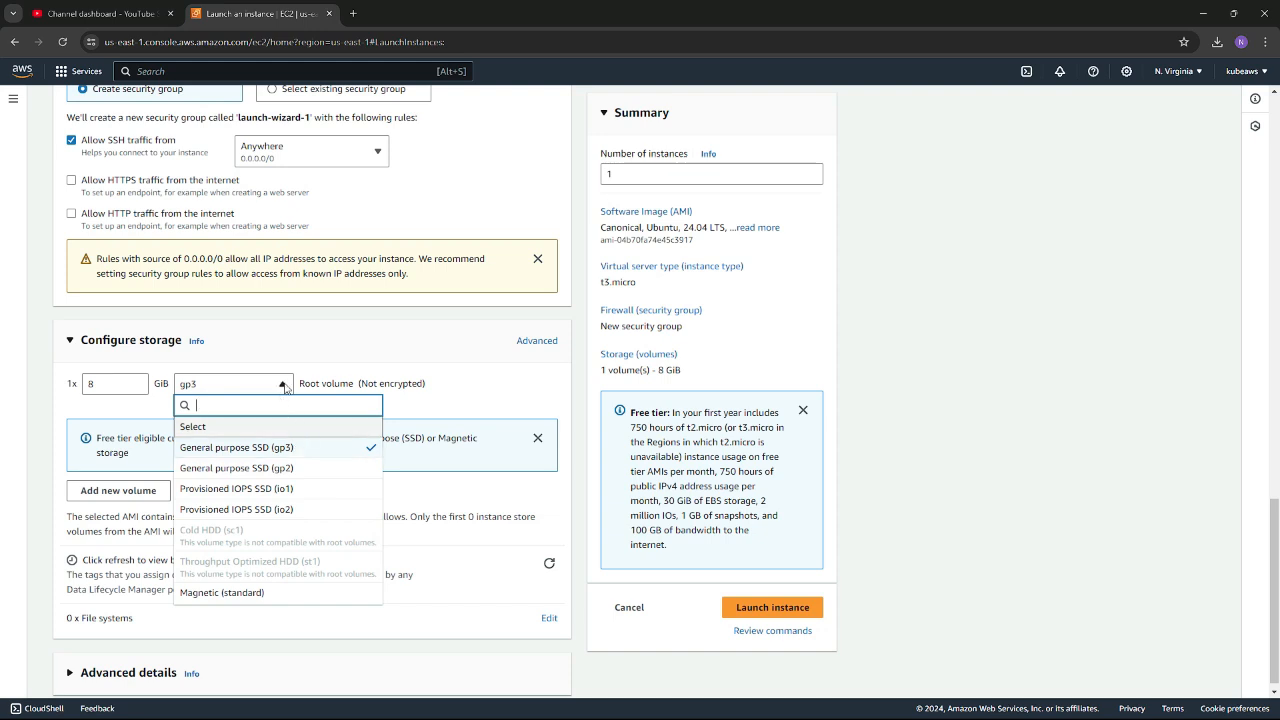
pyautogui.click(278, 385)
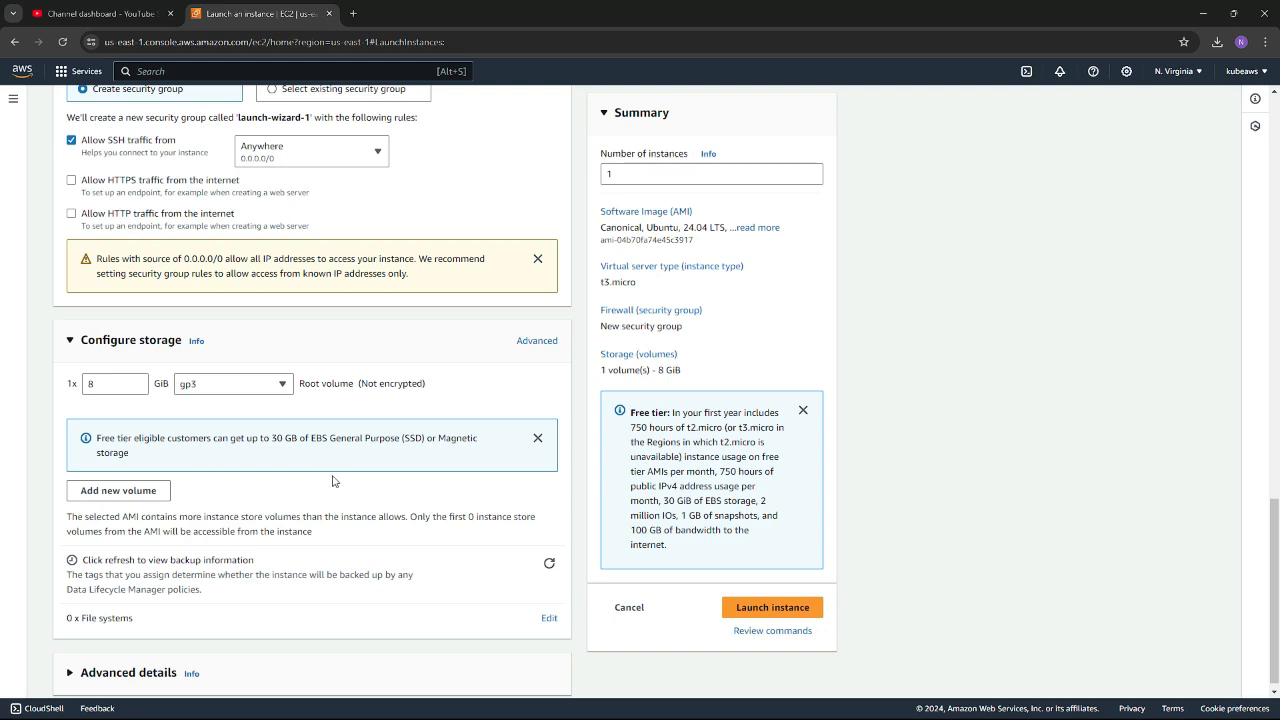
# Expand the advanced details, examine the settings down to the user data field, and collapse the section again
pyautogui.scroll(-1, 333, 481)
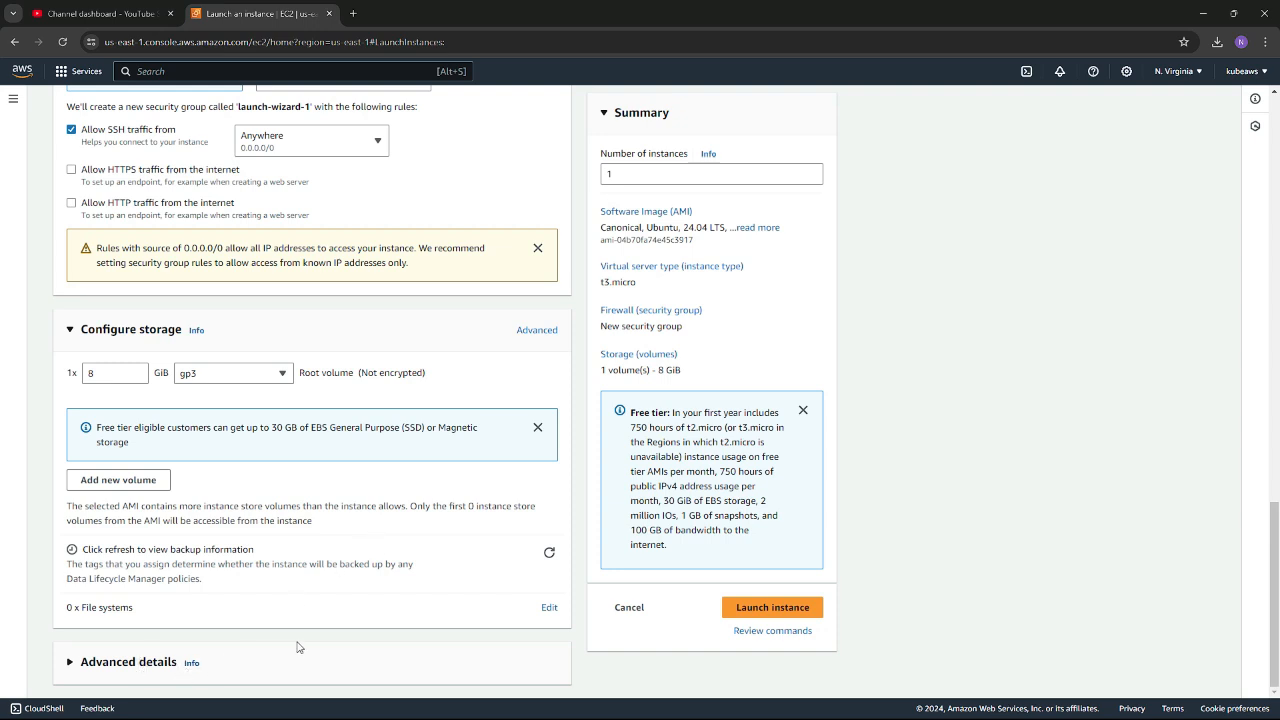
pyautogui.click(95, 667)
pyautogui.scroll(-5, 363, 653)
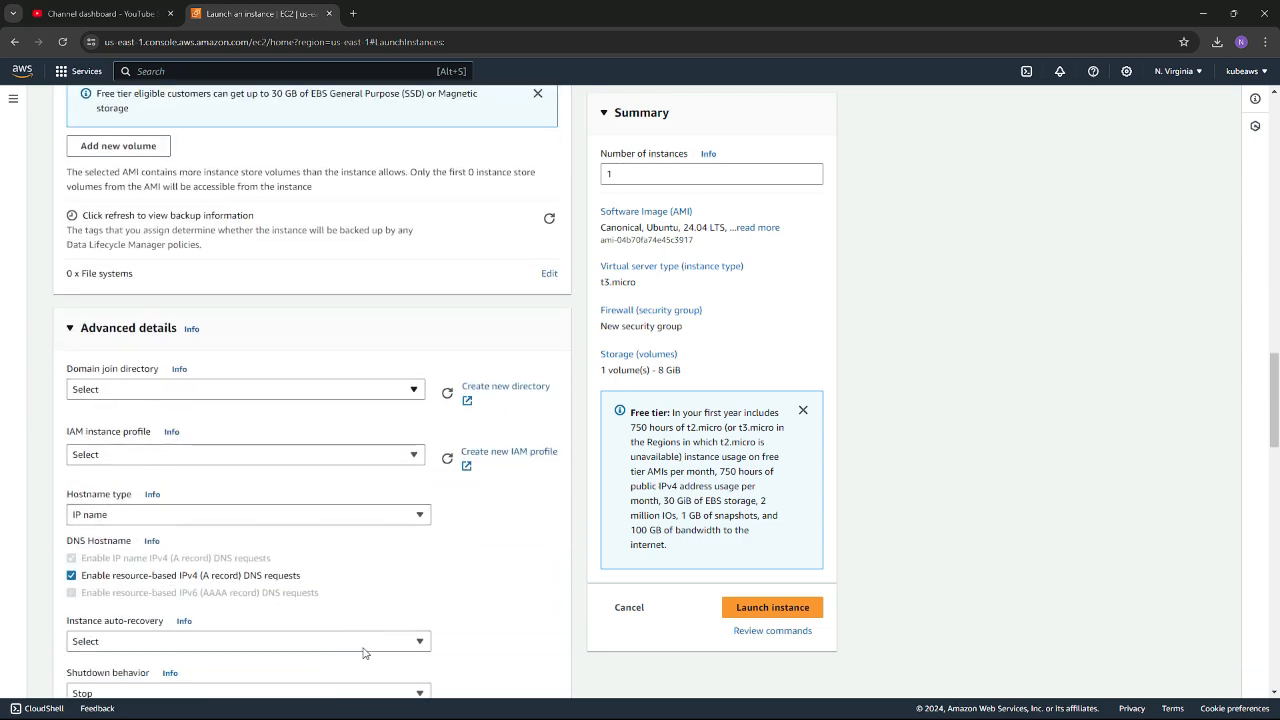
pyautogui.scroll(-5, 363, 653)
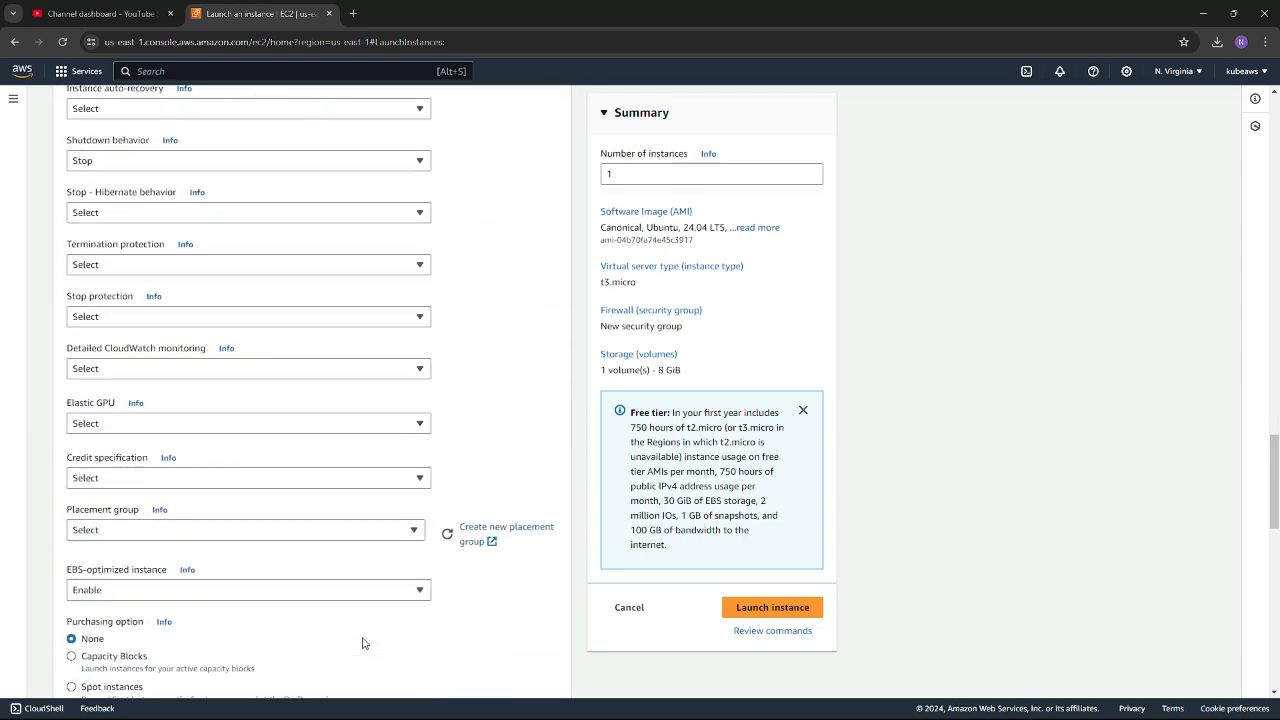
pyautogui.scroll(-4, 363, 643)
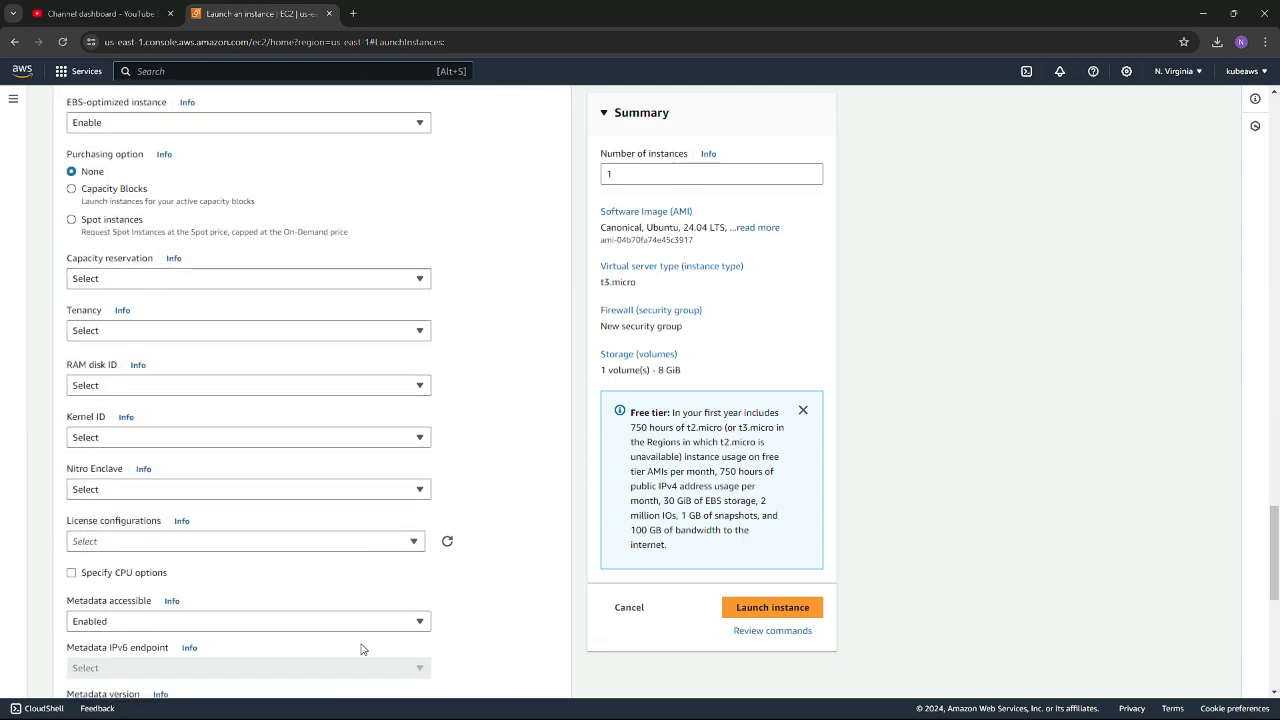
pyautogui.scroll(-2, 362, 648)
pyautogui.scroll(-1, 362, 648)
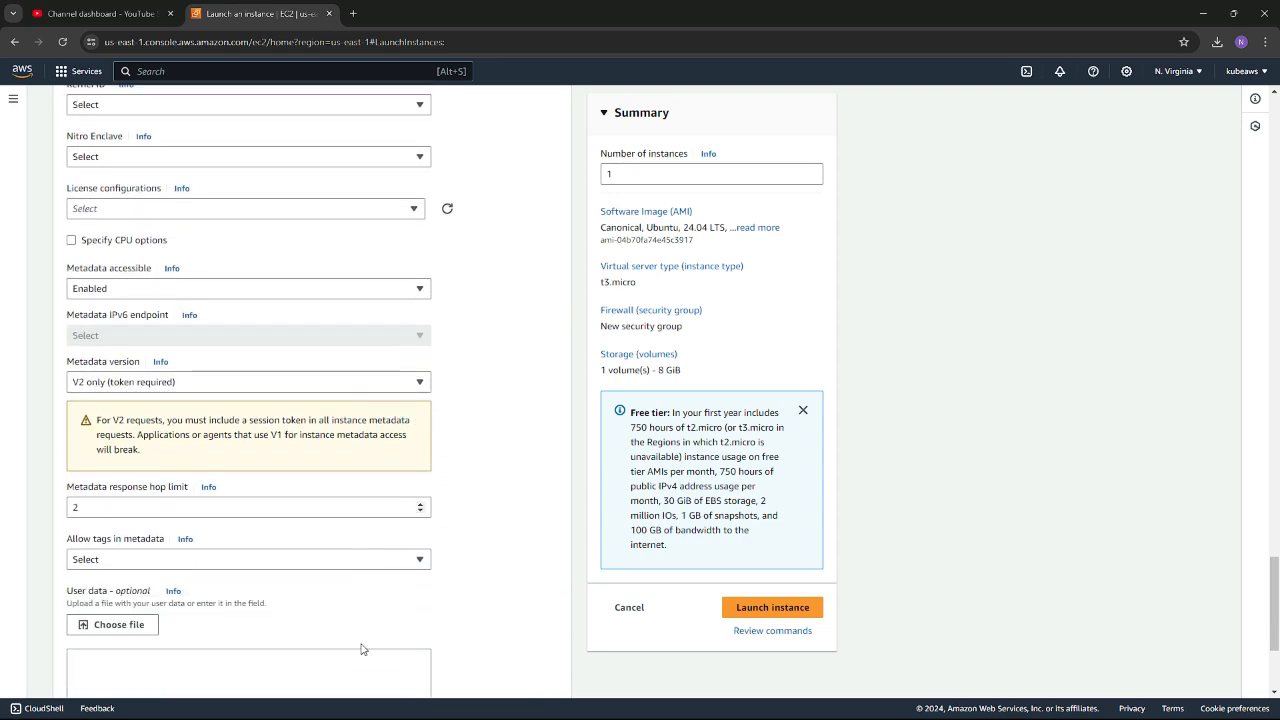
pyautogui.scroll(-2, 361, 647)
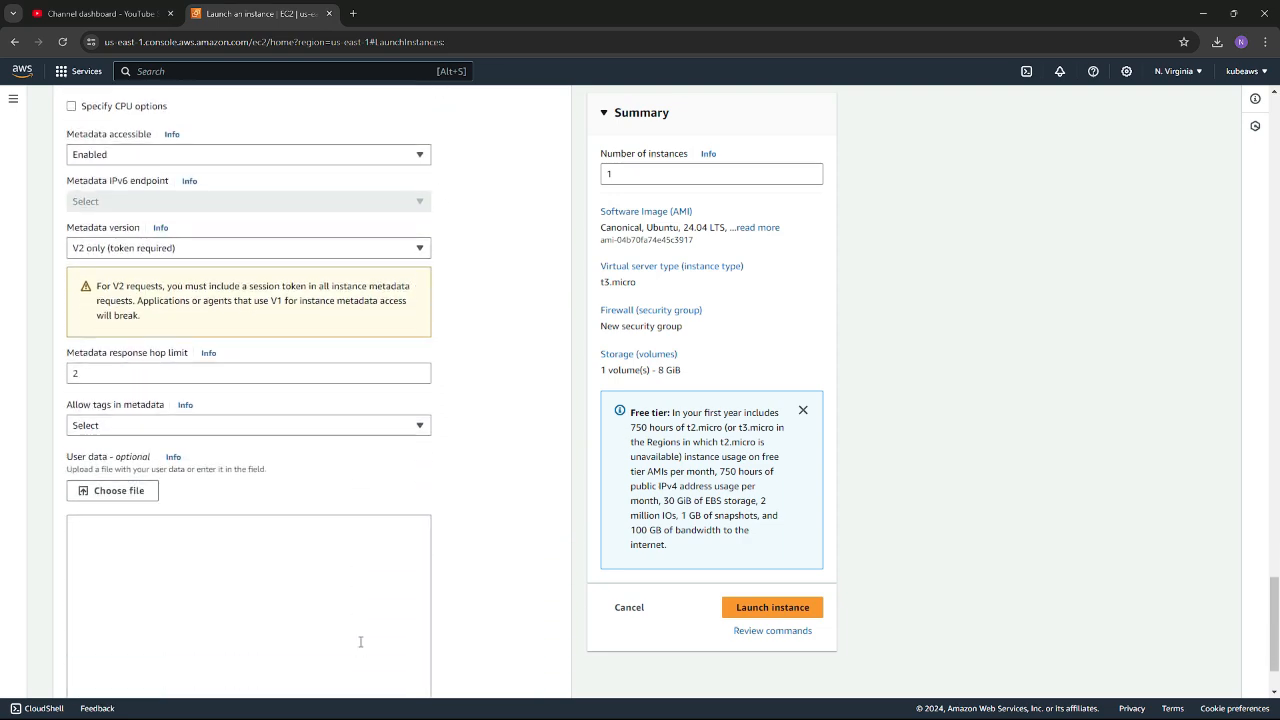
pyautogui.scroll(10, 366, 591)
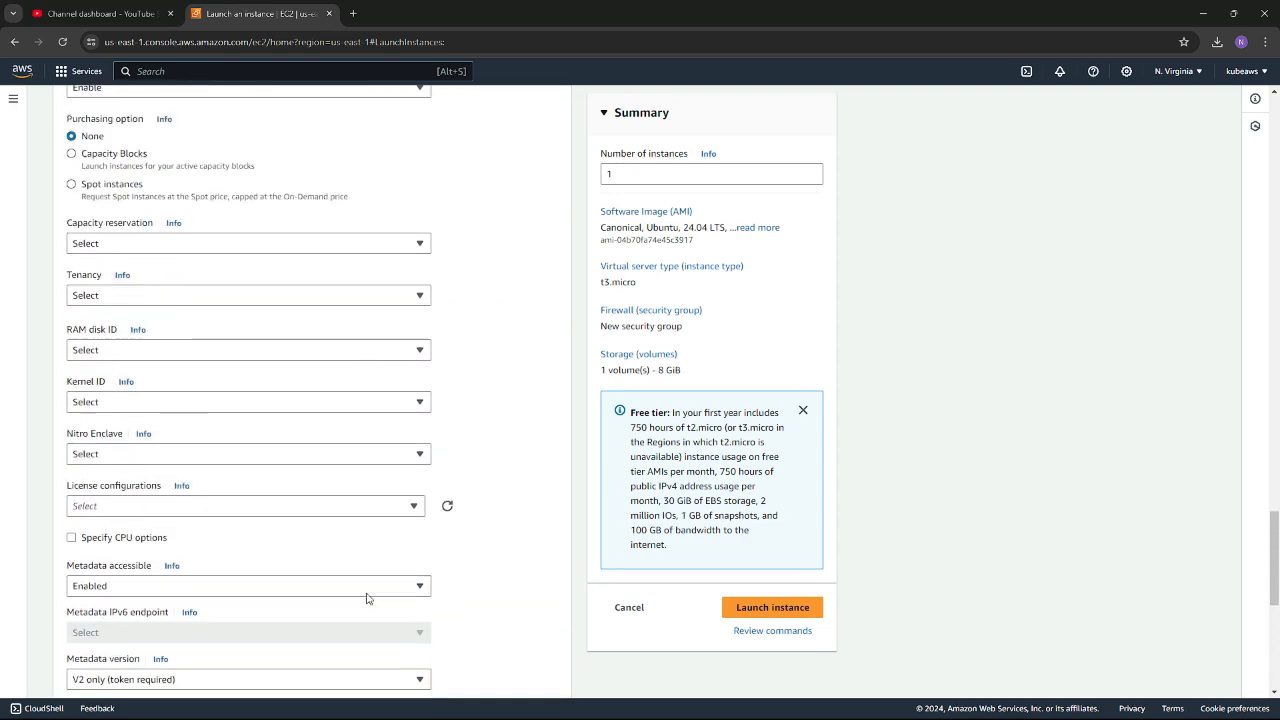
pyautogui.scroll(5, 366, 591)
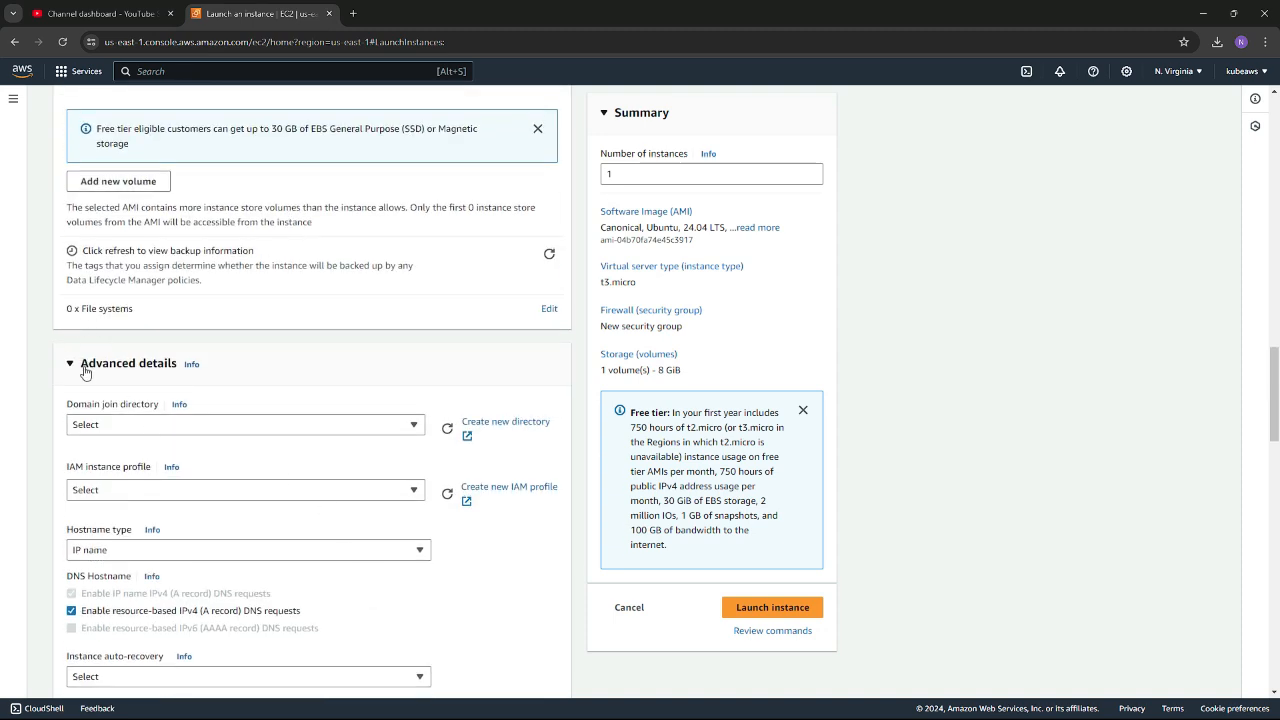
pyautogui.click(85, 365)
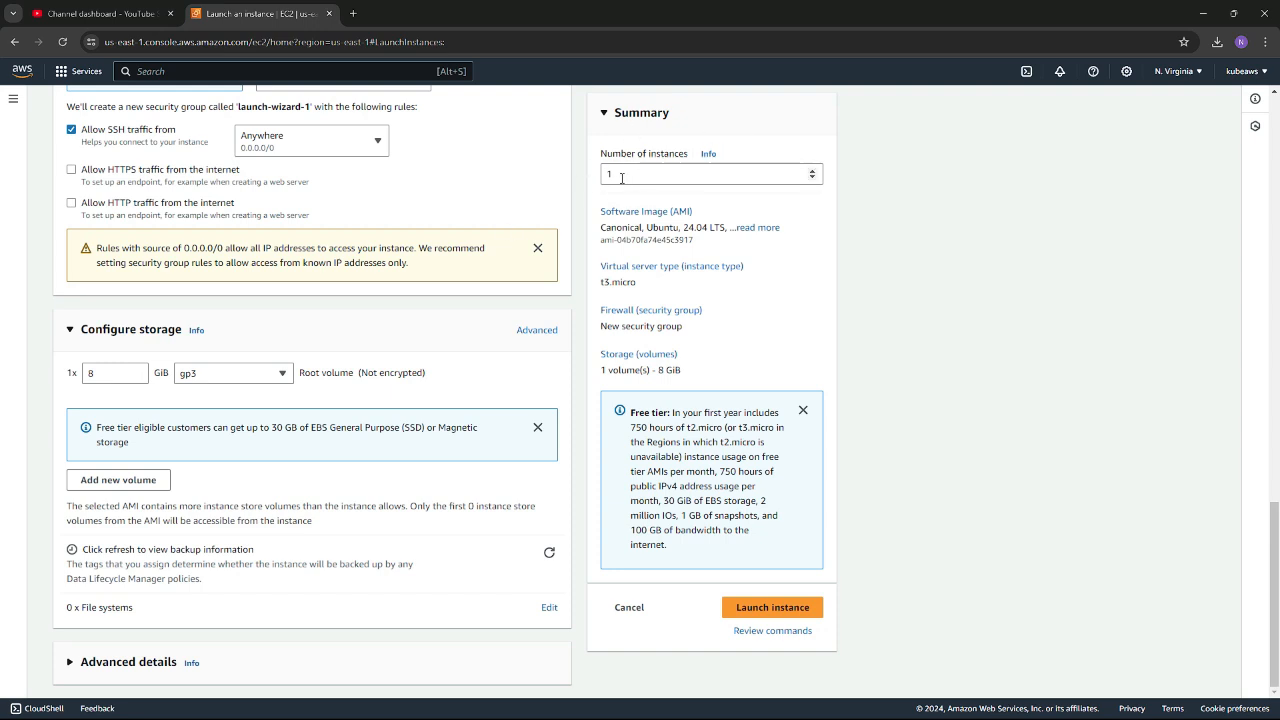
pyautogui.click(811, 172)
pyautogui.click(811, 172)
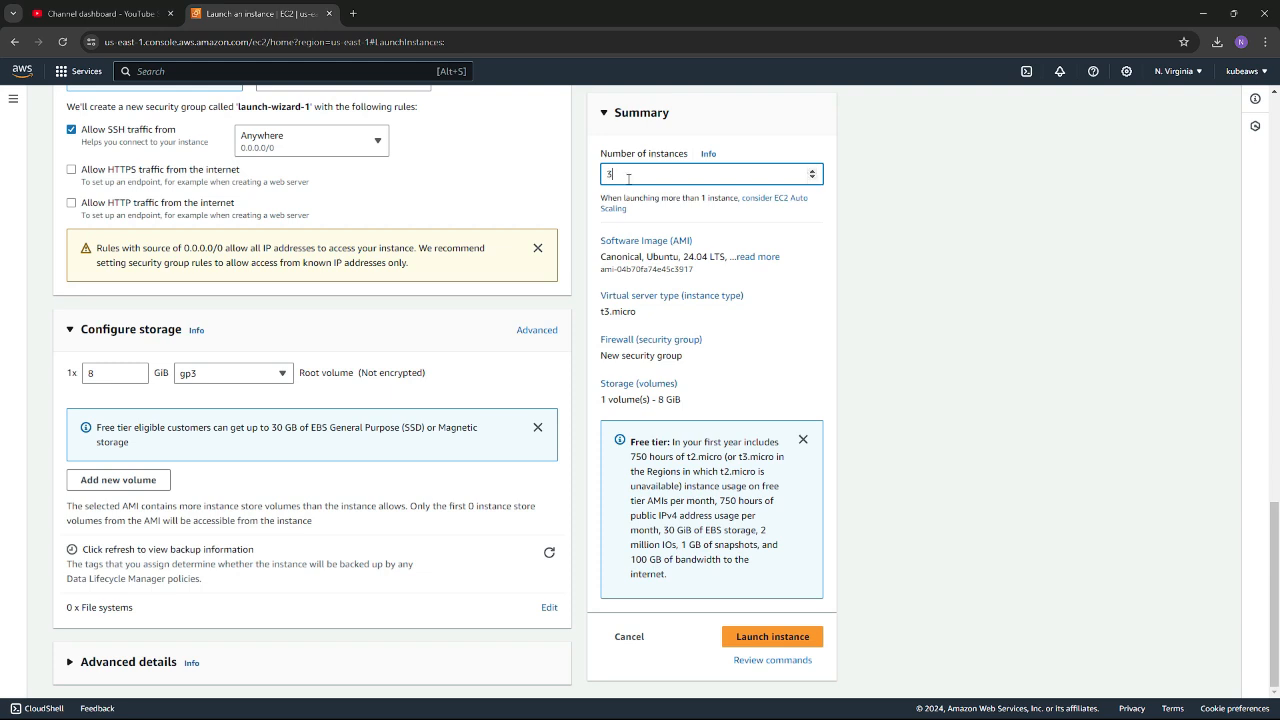
pyautogui.click(812, 178)
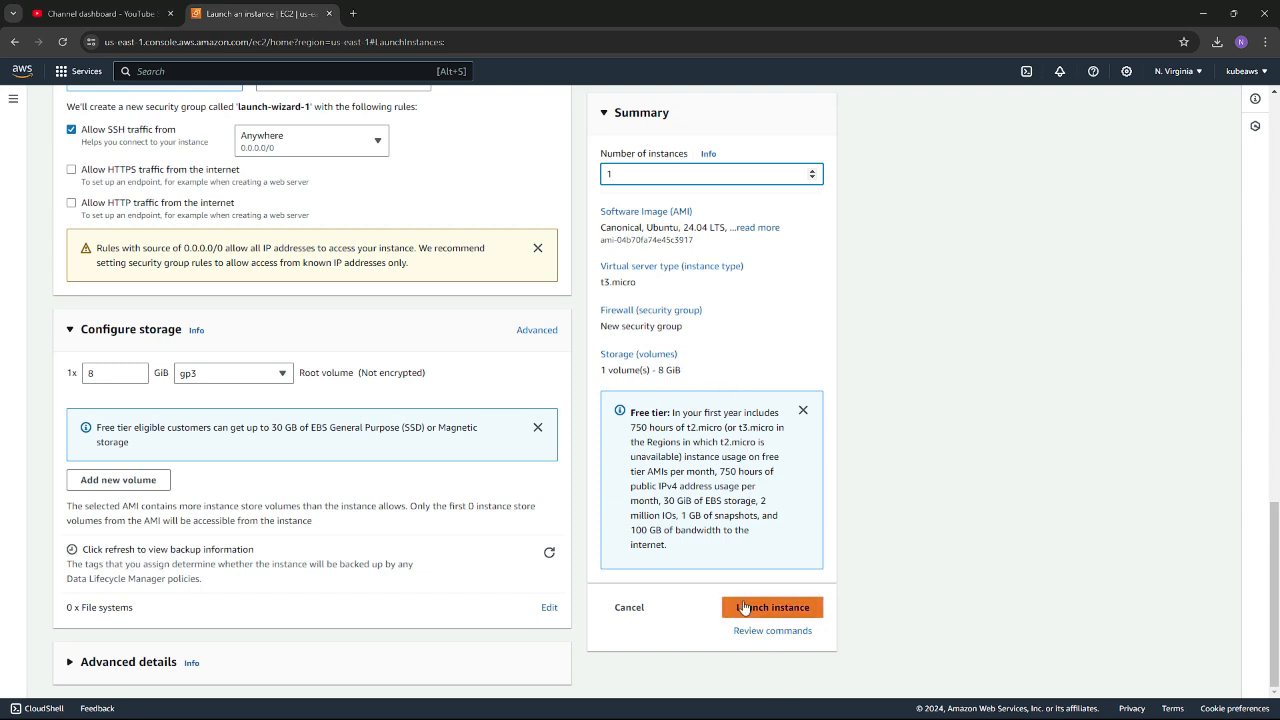
# Launch the configured instance and open the list of EC2 instances
pyautogui.click(776, 610)
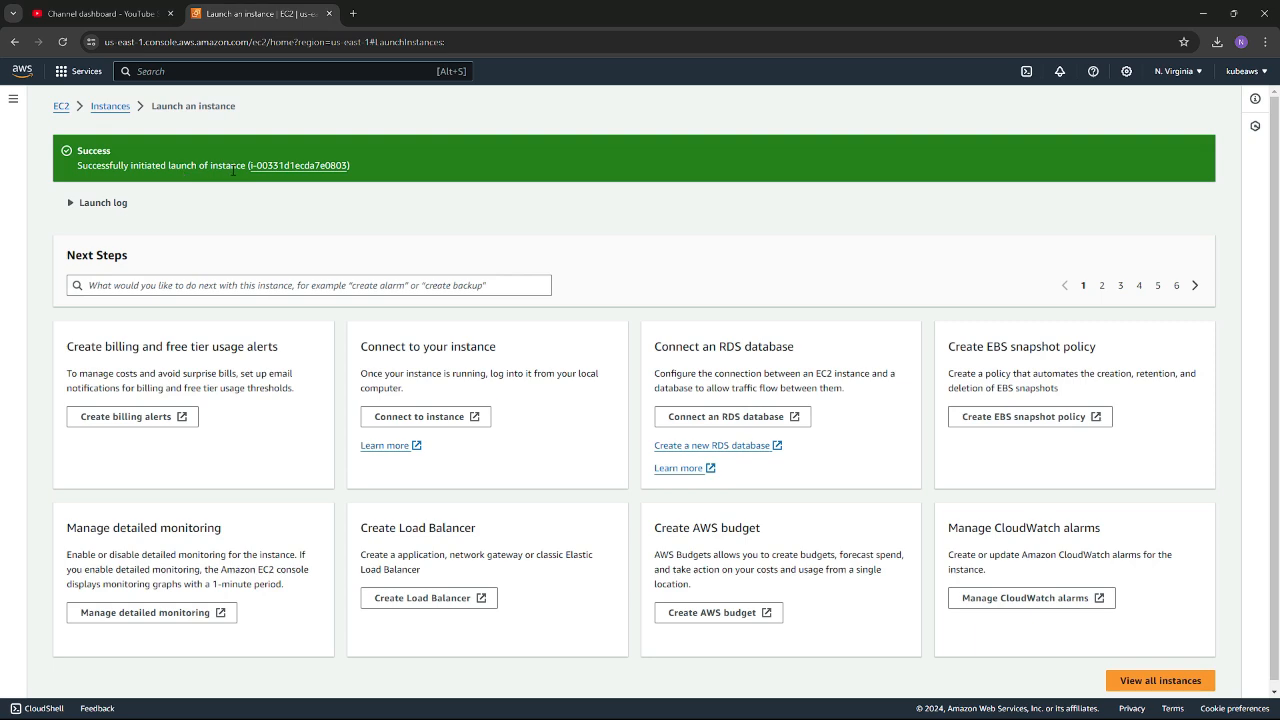
pyautogui.hotkey('ctrl', 't')
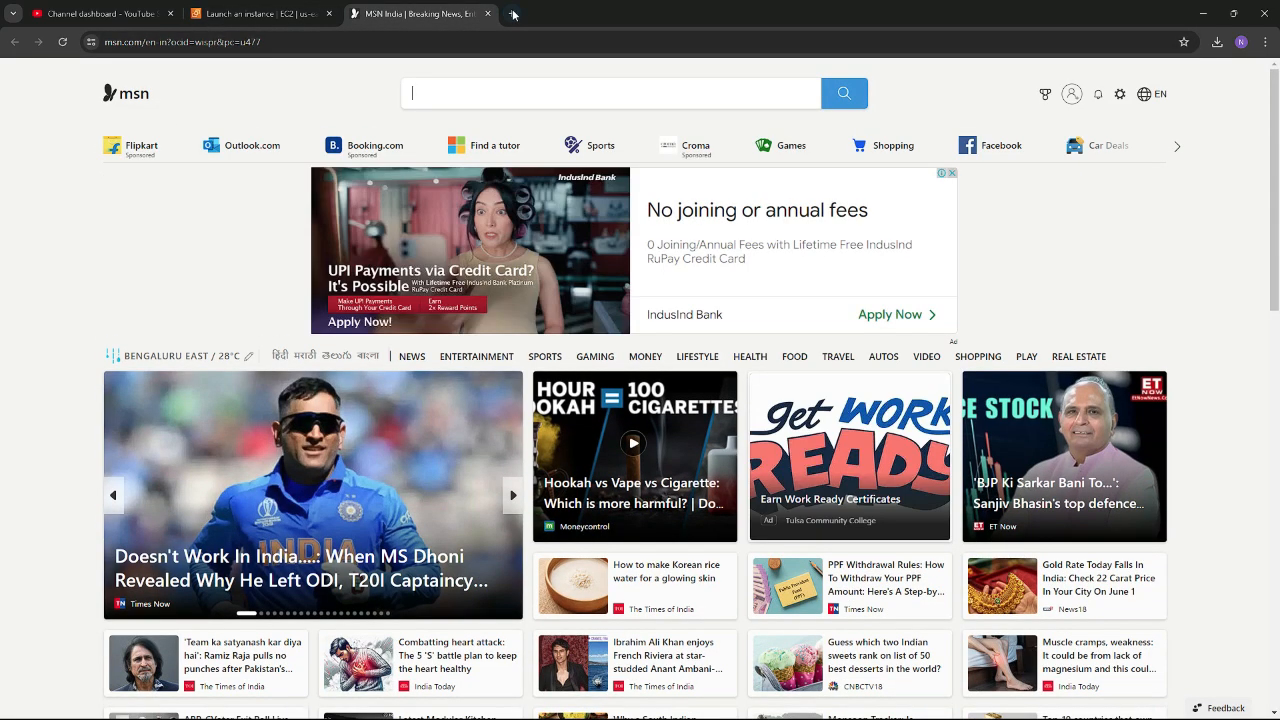
pyautogui.click(488, 14)
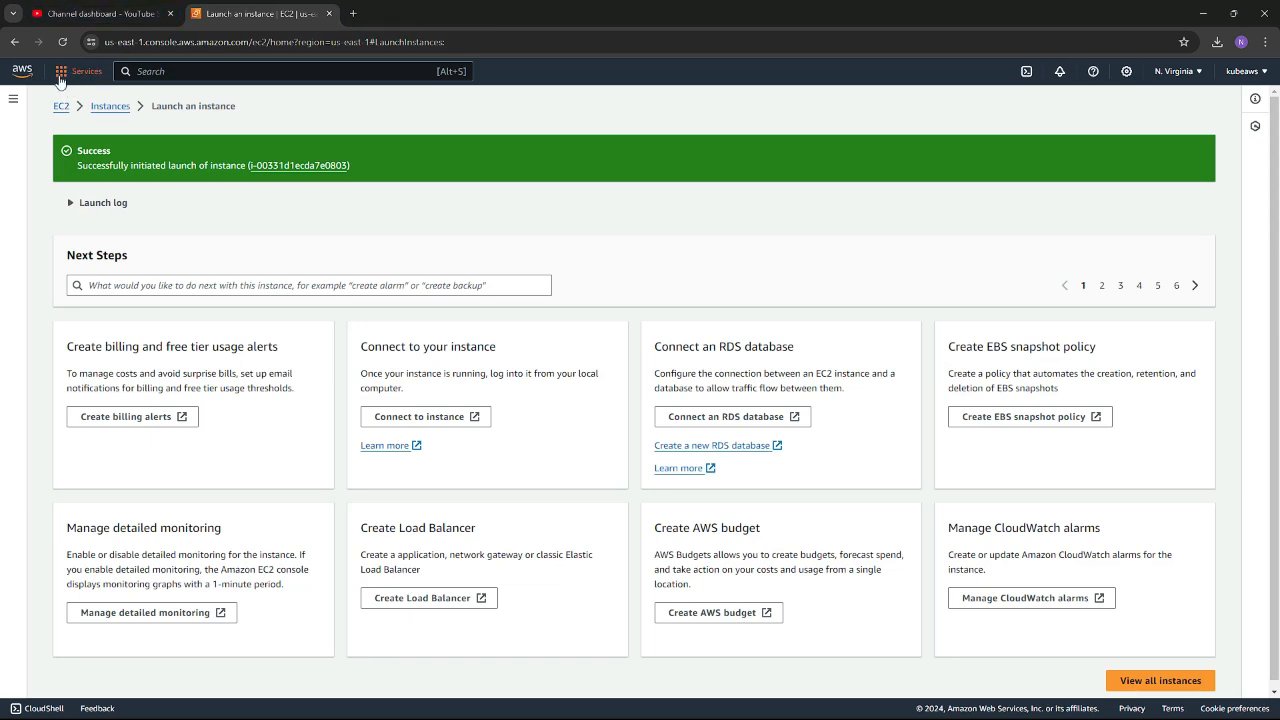
pyautogui.click(109, 107)
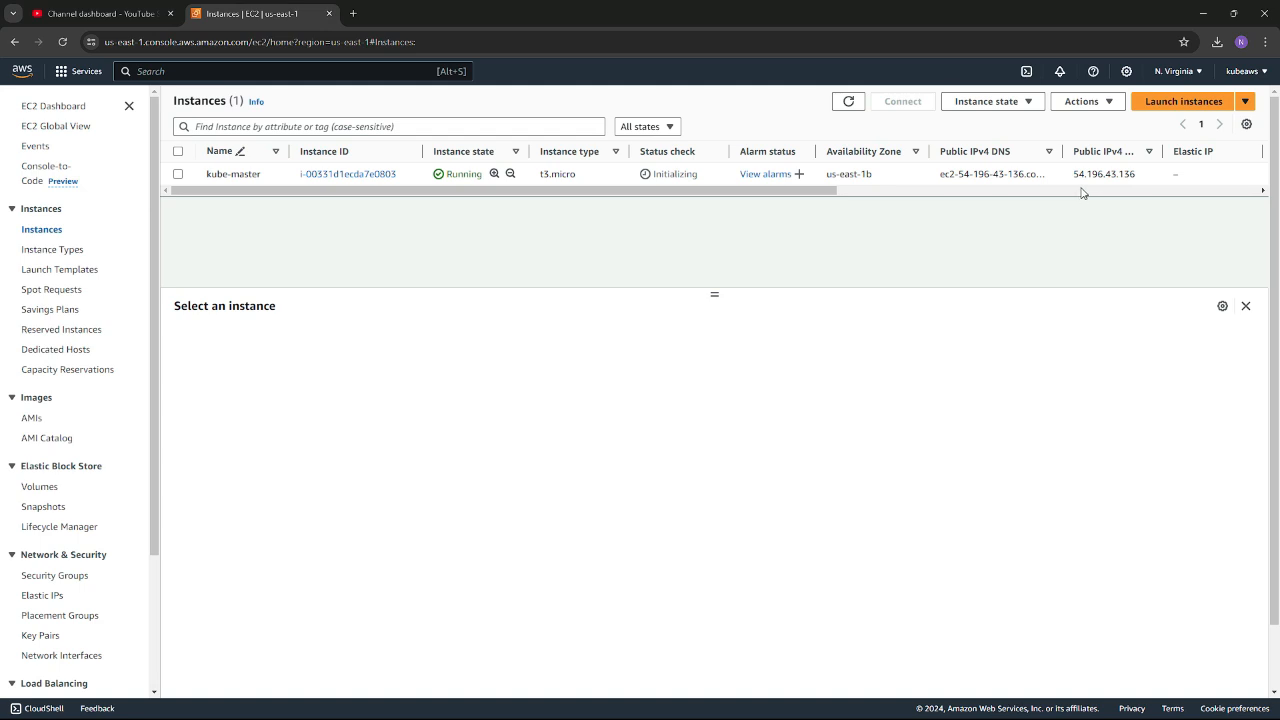
# Review the kube-master row in the instances list, select the instance and copy its public IPv4 address
pyautogui.moveTo(730, 192); pyautogui.dragTo(1090, 190)
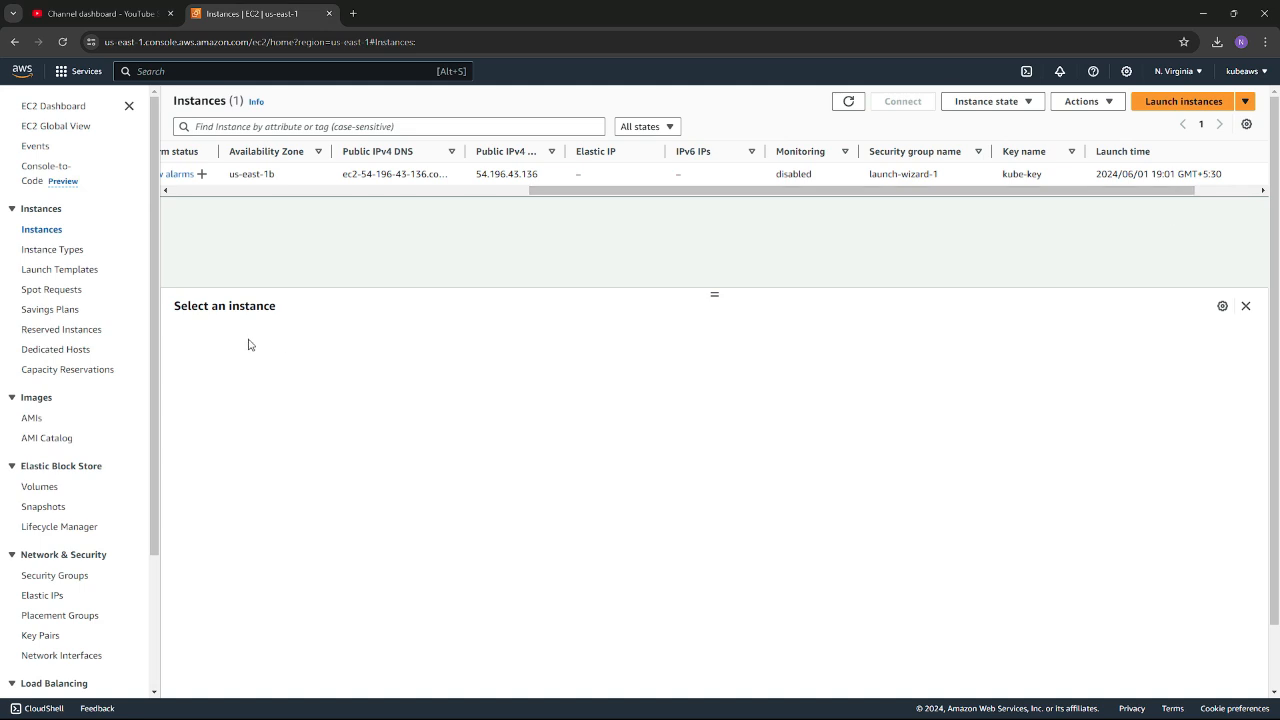
pyautogui.moveTo(664, 191); pyautogui.dragTo(251, 175)
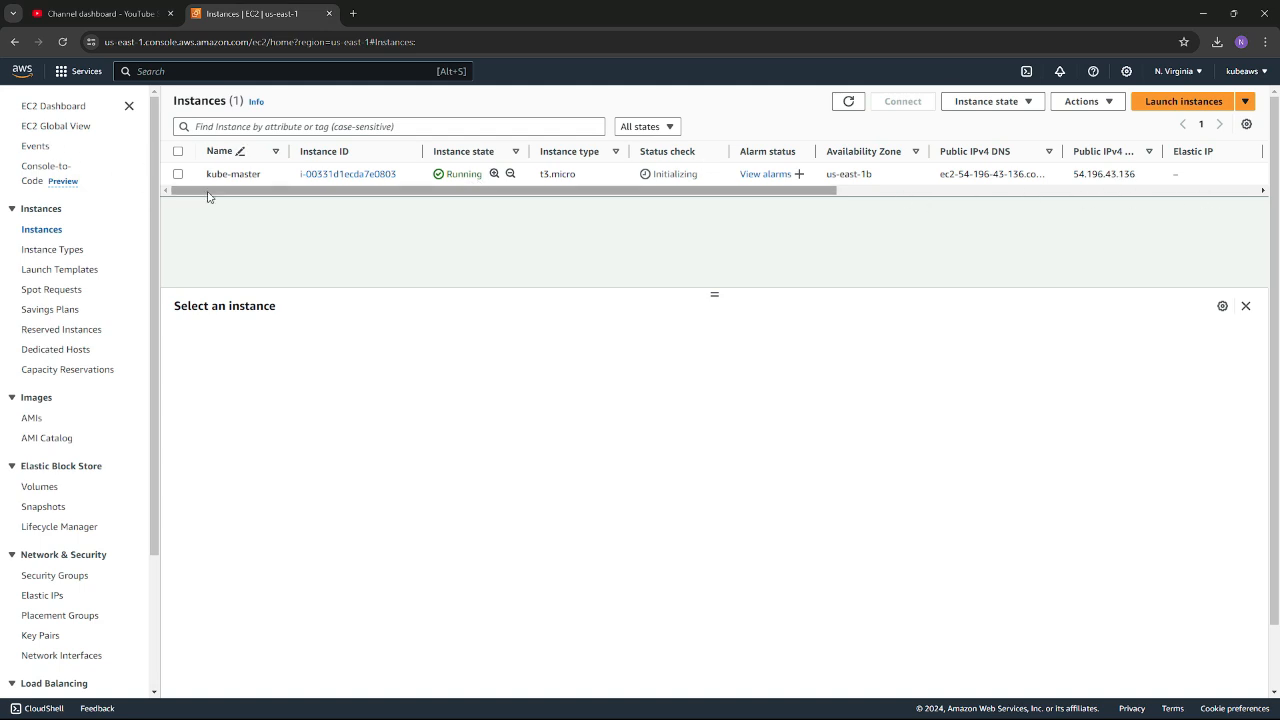
pyautogui.click(177, 175)
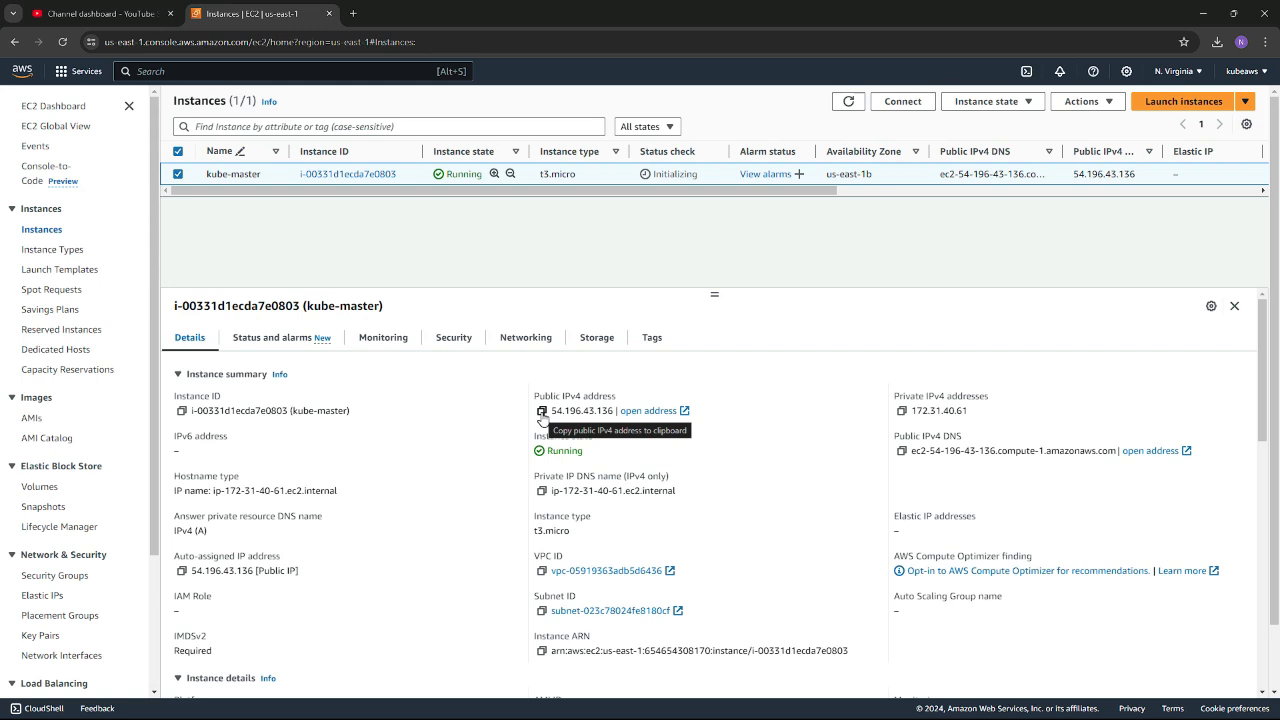
pyautogui.click(541, 412)
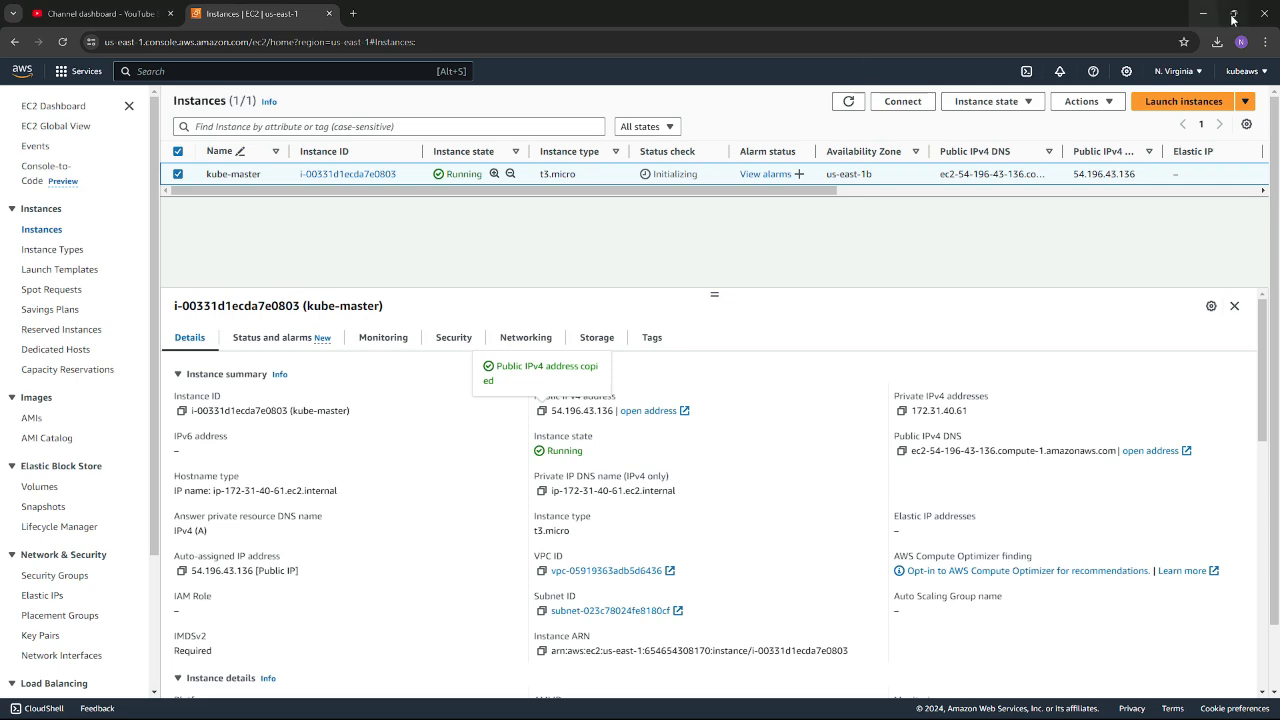
# Switch to PuTTY and set the host name to the copied public IPv4 address, 54.196.43.136
pyautogui.click(1199, 14)
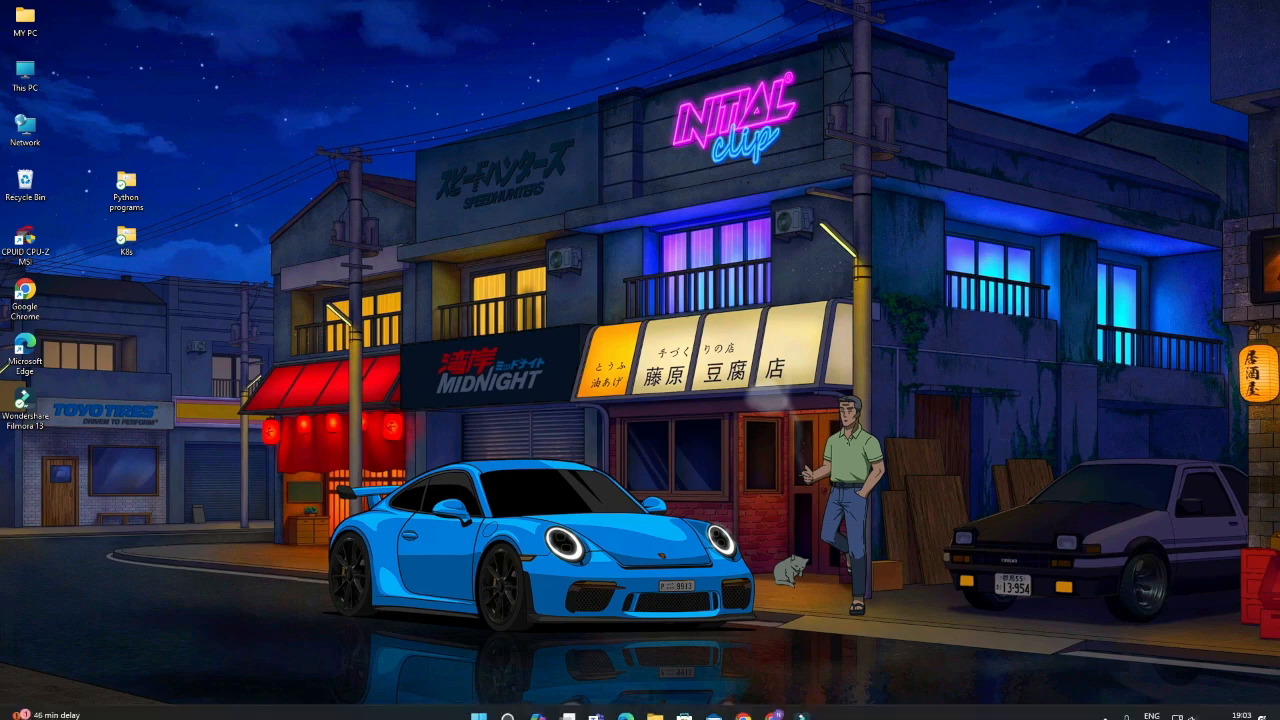
pyautogui.click(508, 704)
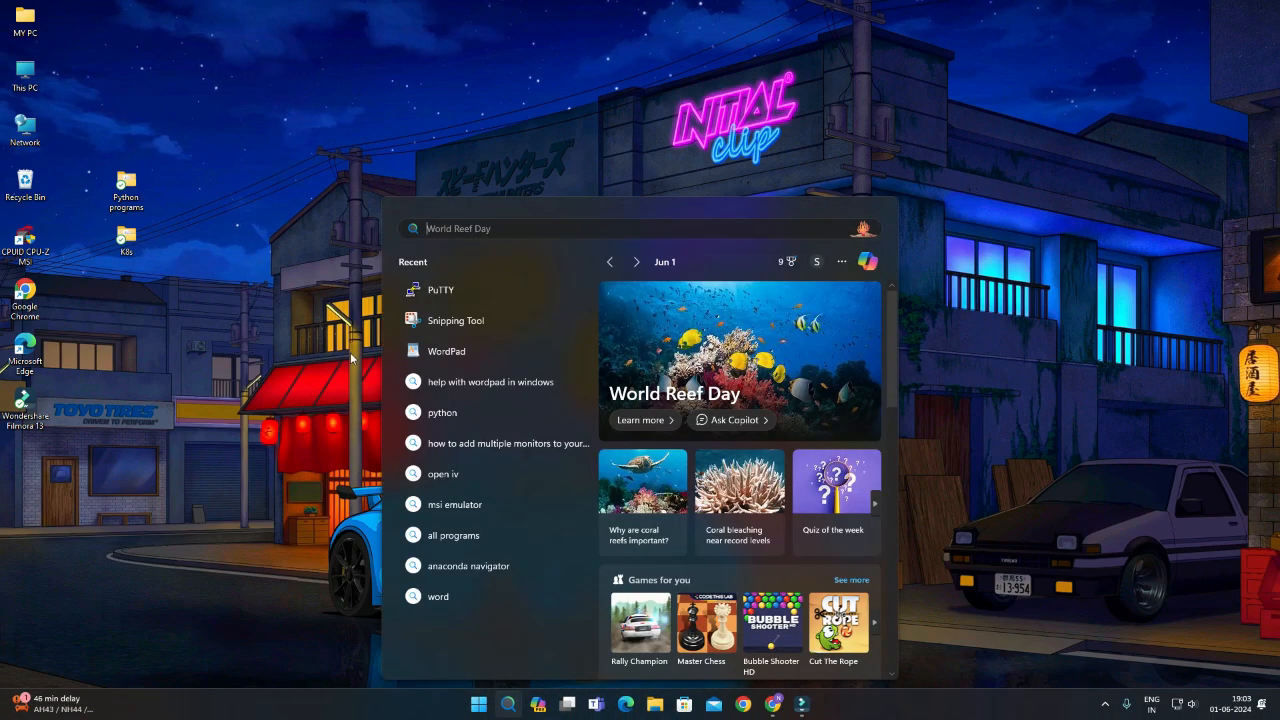
pyautogui.click(456, 299)
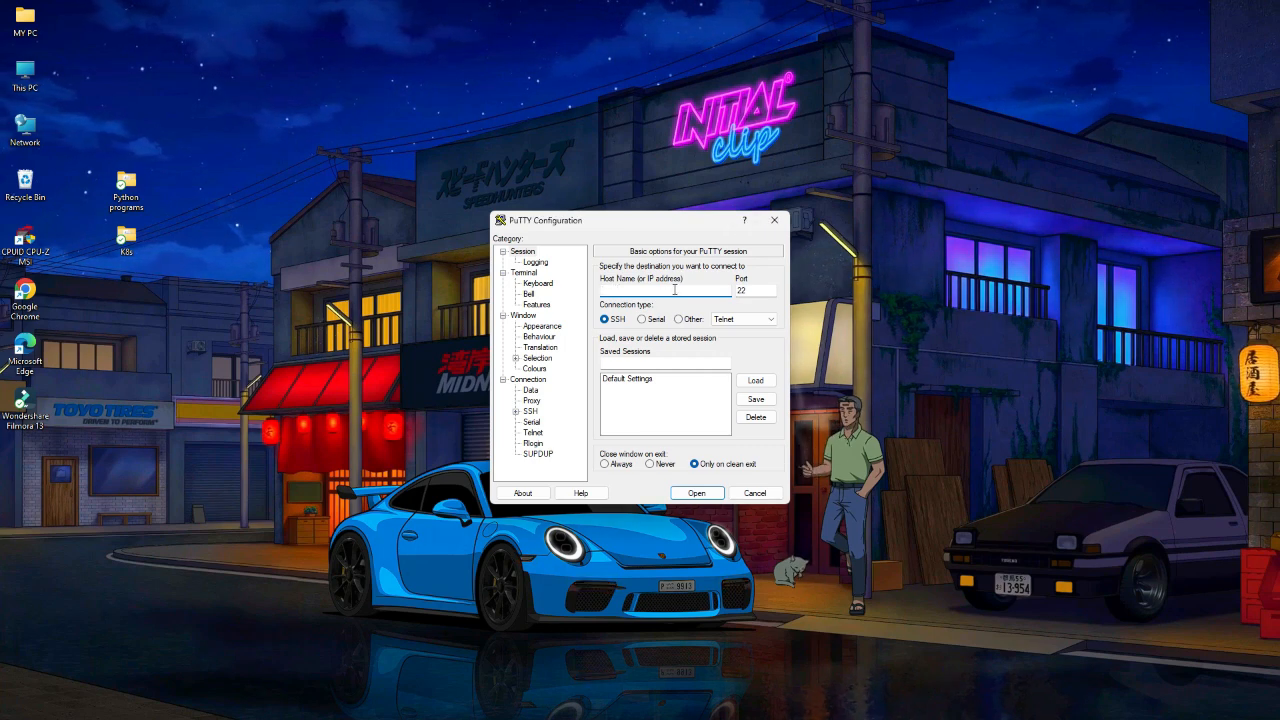
pyautogui.hotkey('ctrl', 'v')
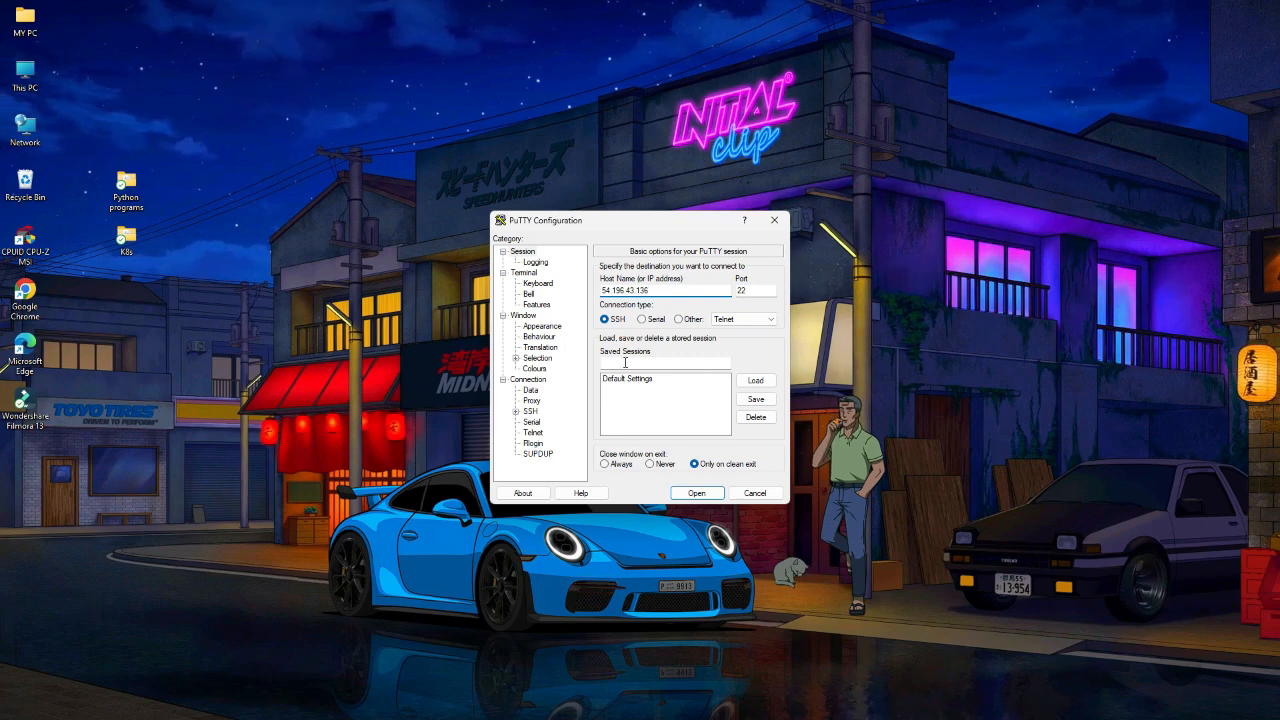
# Save the PuTTY session under the name 54.196.43.136
pyautogui.click(625, 363)
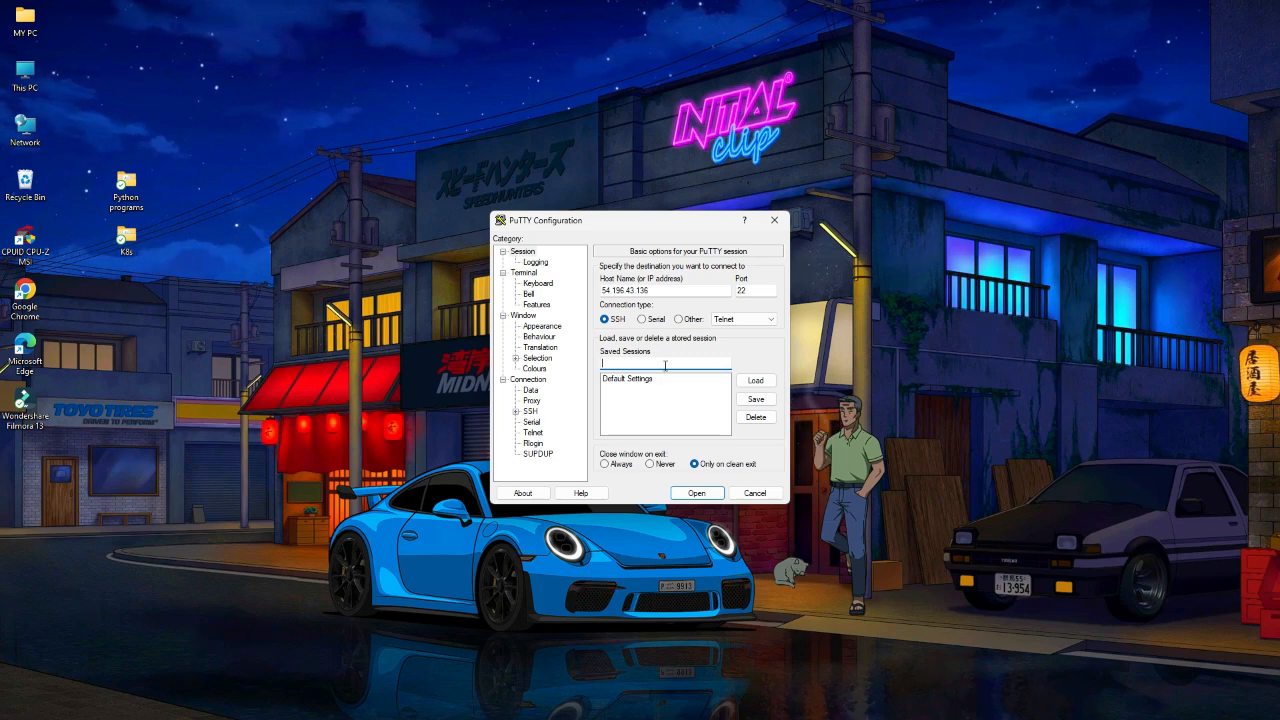
pyautogui.hotkey('ctrl', 'v')
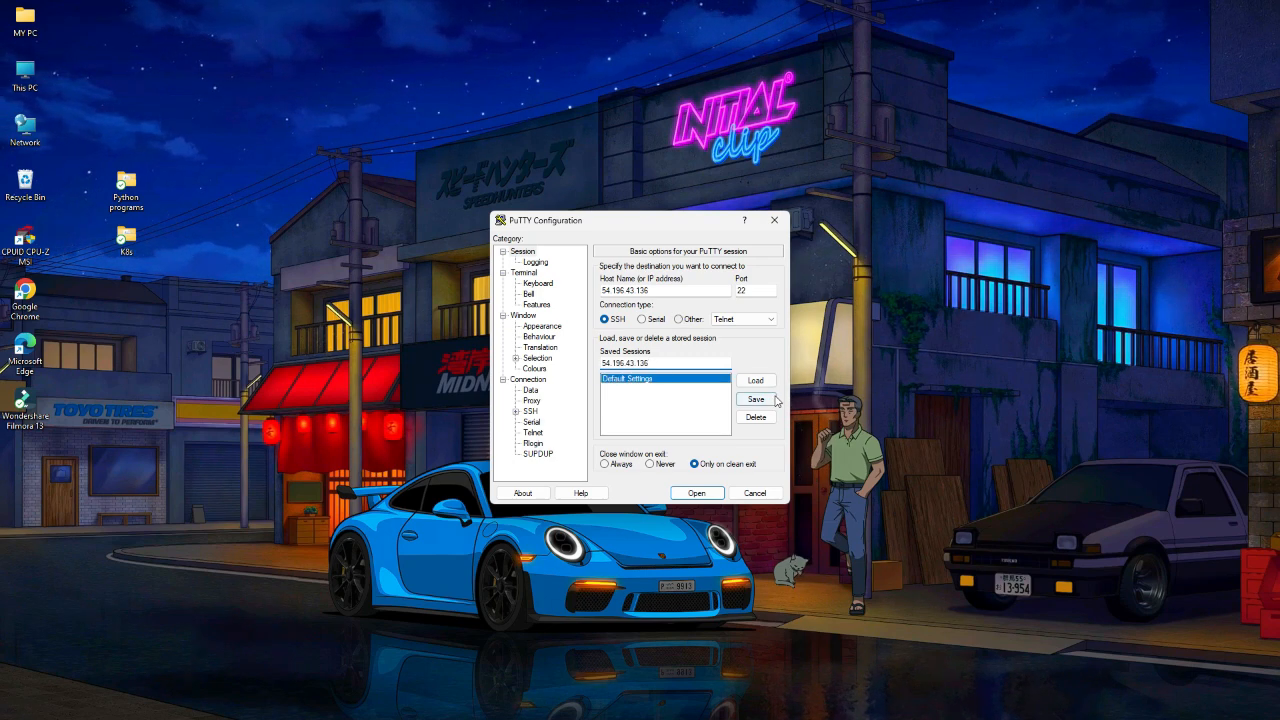
pyautogui.click(739, 400)
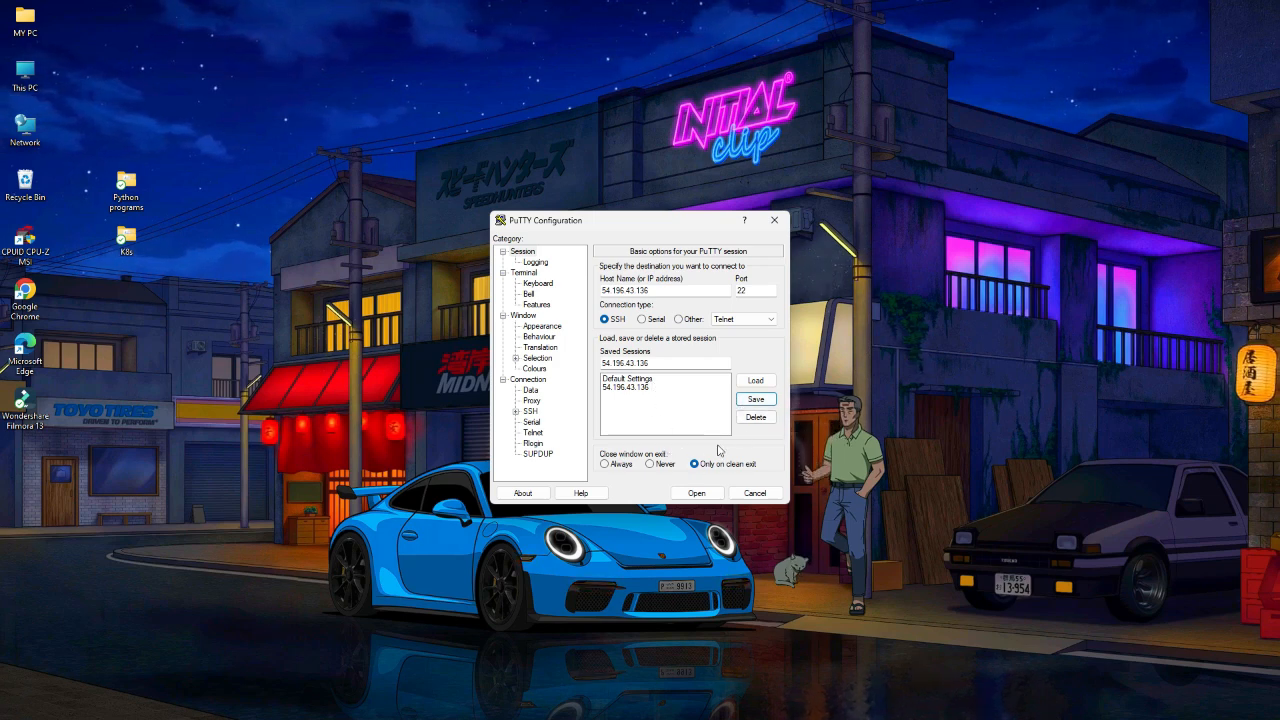
# Set the kube-key file from the Downloads folder as the private key for the session's SSH authentication
pyautogui.click(515, 411)
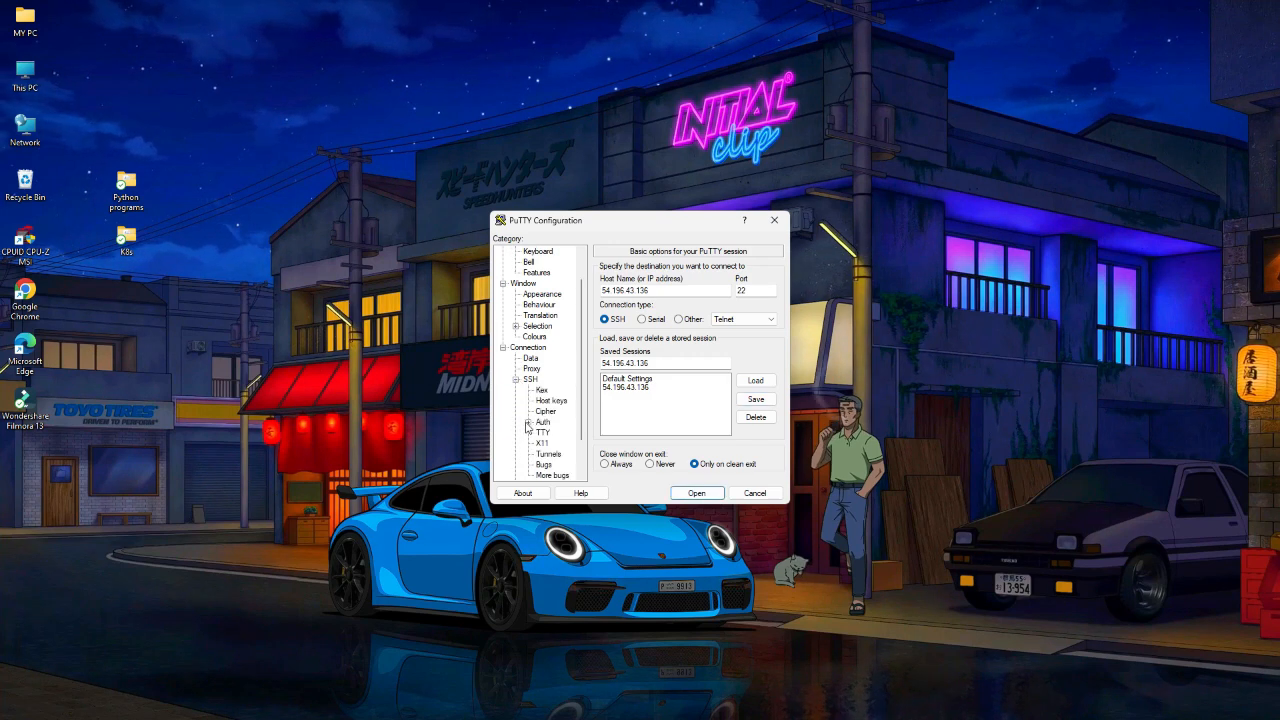
pyautogui.click(528, 423)
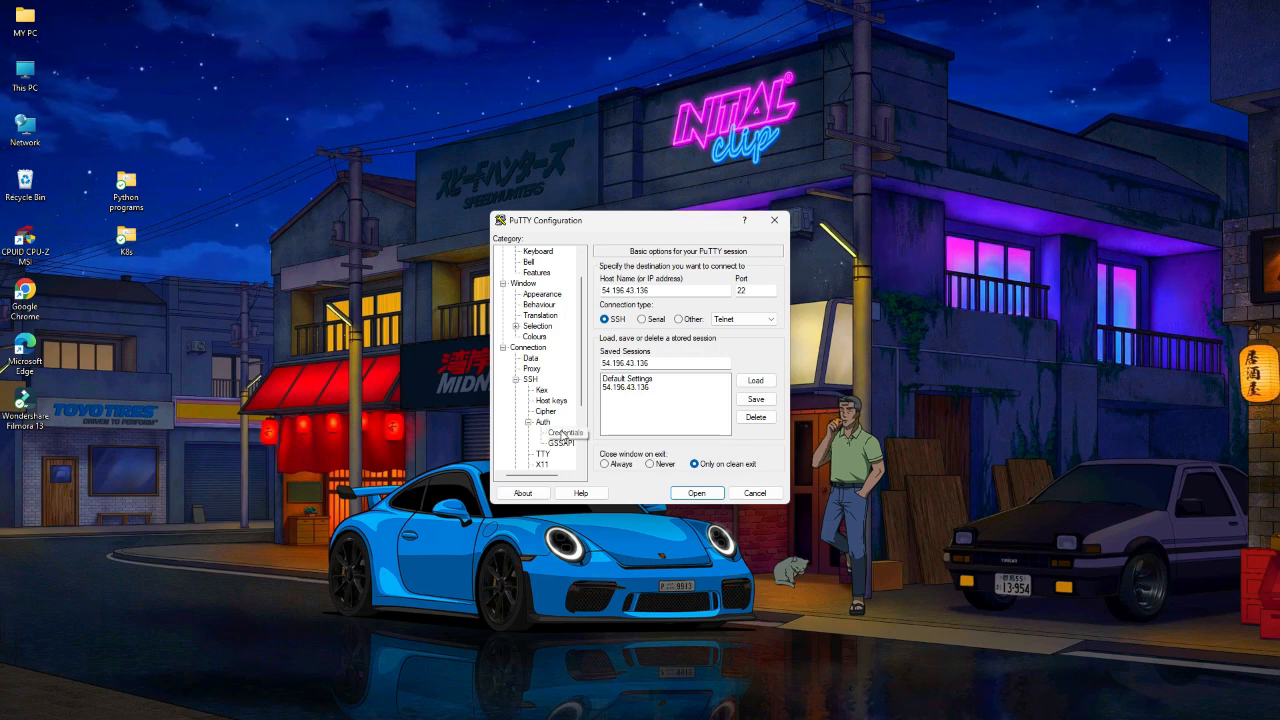
pyautogui.click(560, 431)
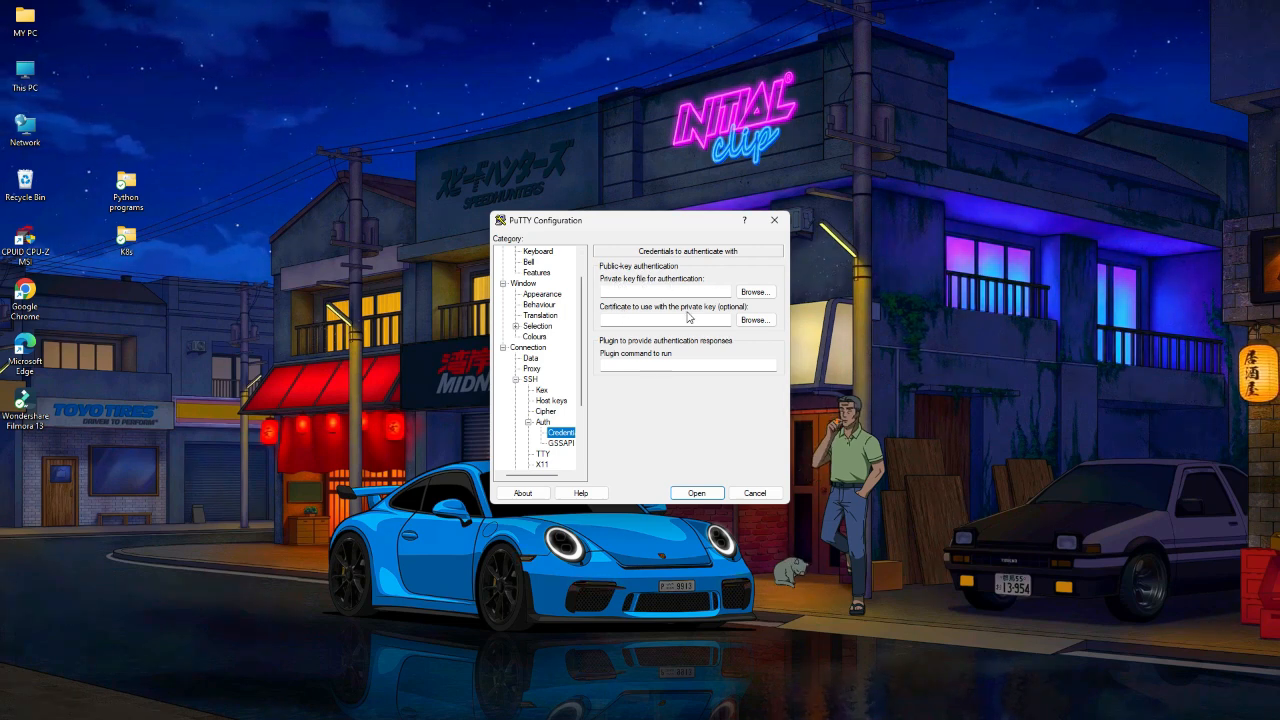
pyautogui.click(762, 292)
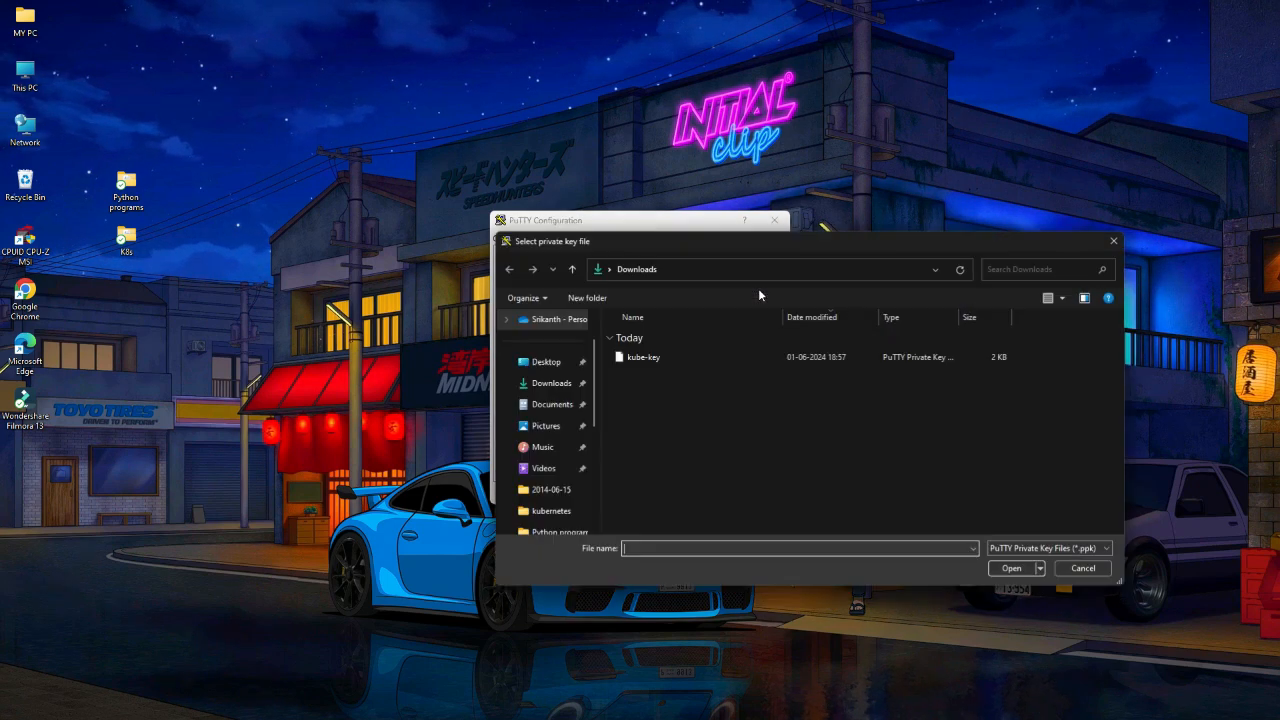
pyautogui.click(657, 360)
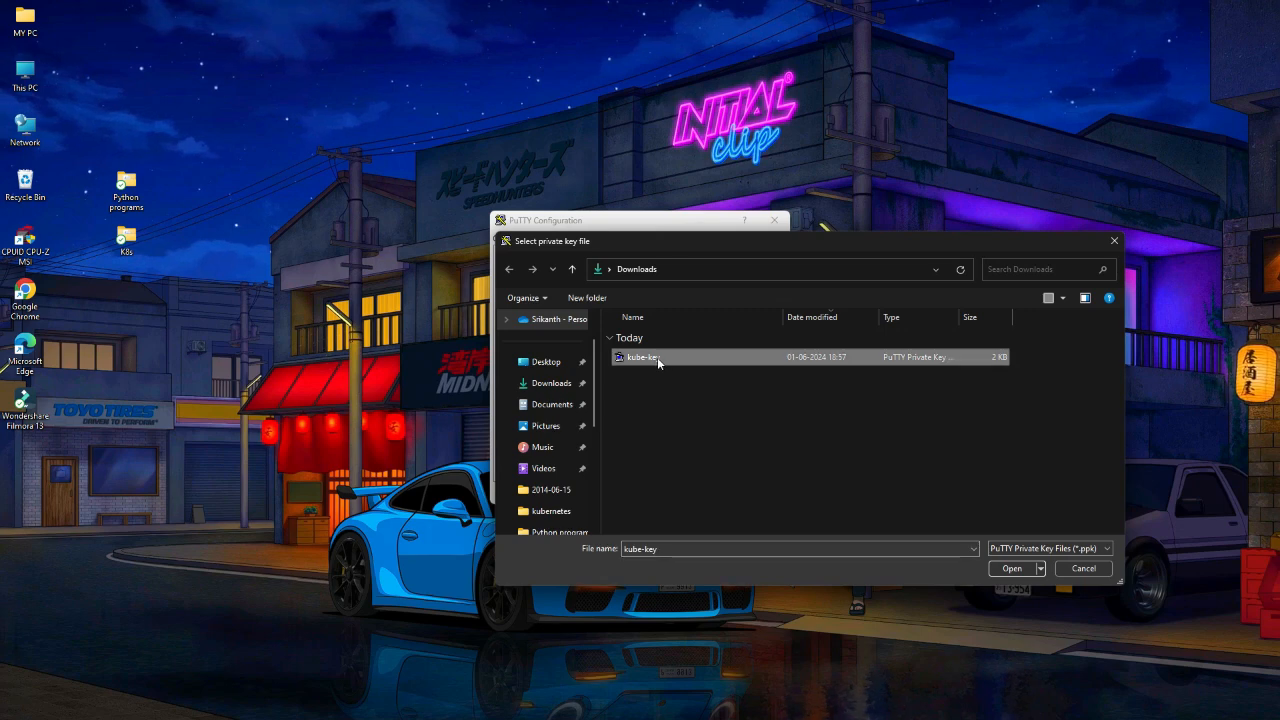
pyautogui.click(1008, 569)
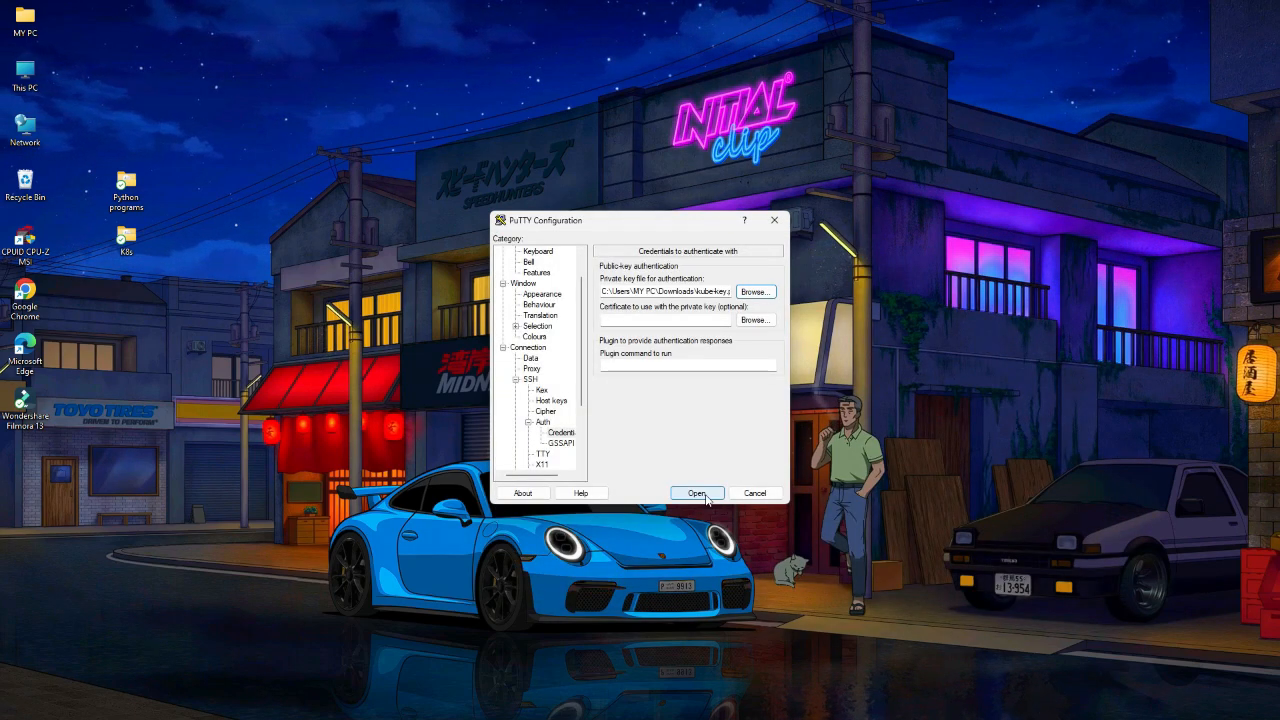
# Open the SSH connection to the instance, accept its host key for caching and maximize the terminal window
pyautogui.click(697, 493)
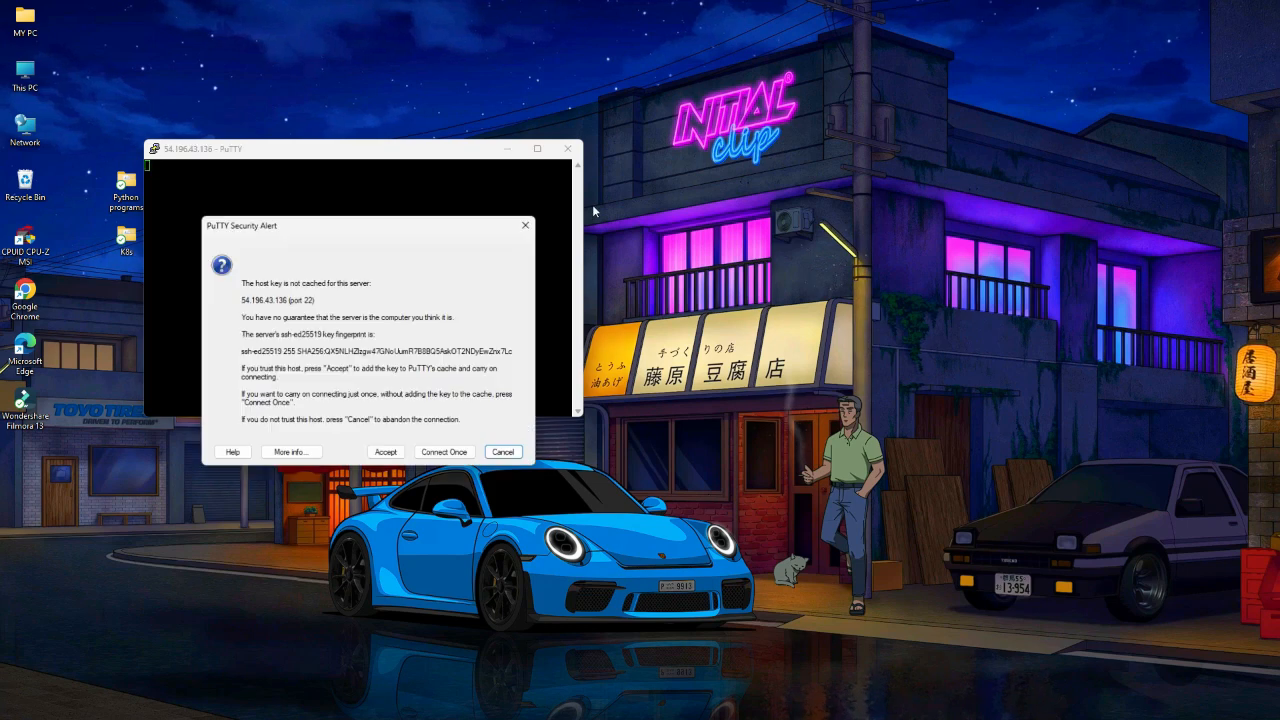
pyautogui.click(386, 455)
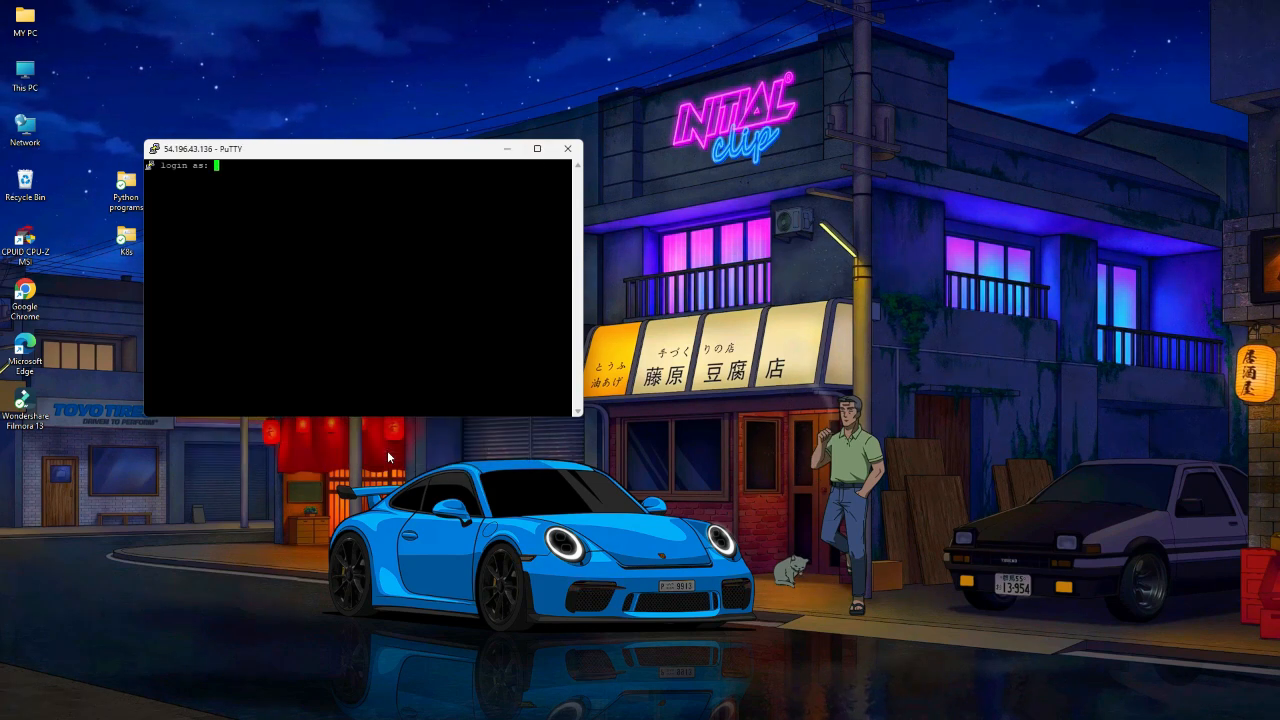
pyautogui.click(536, 150)
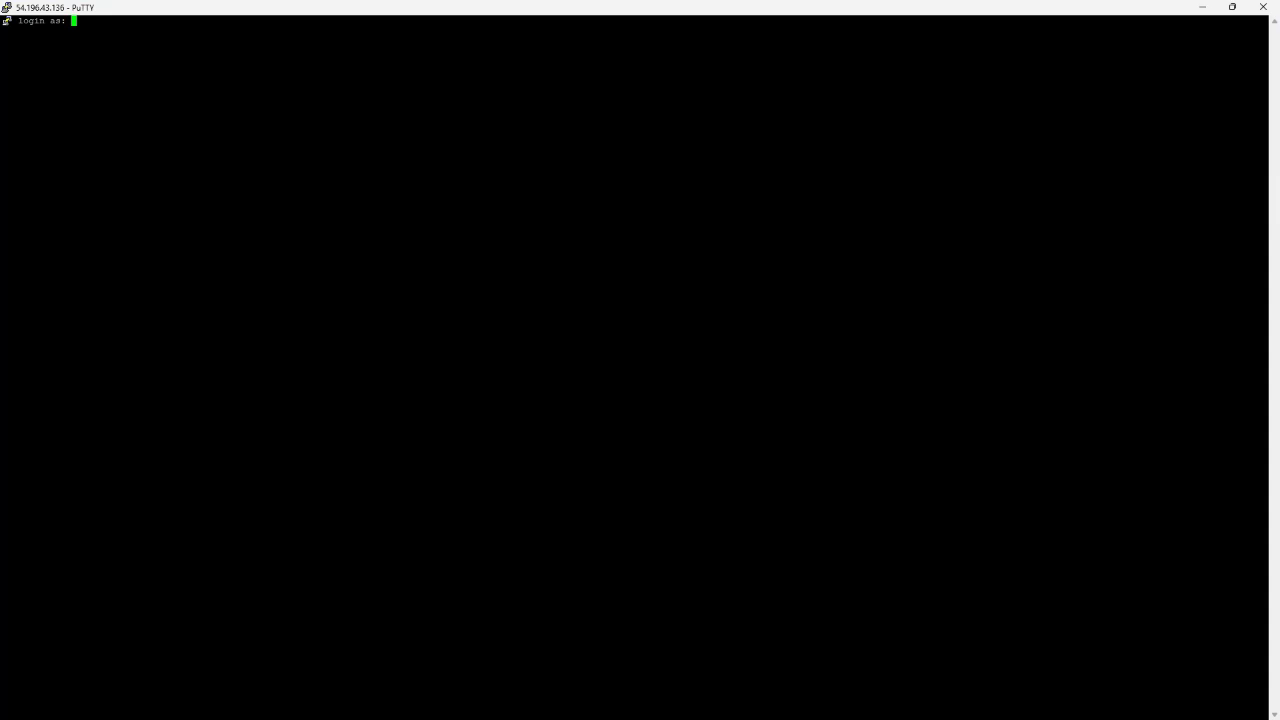
# Change the terminal font of the running session to Courier New, Bold, size 16, and apply the settings
pyautogui.rightClick(630, 8)
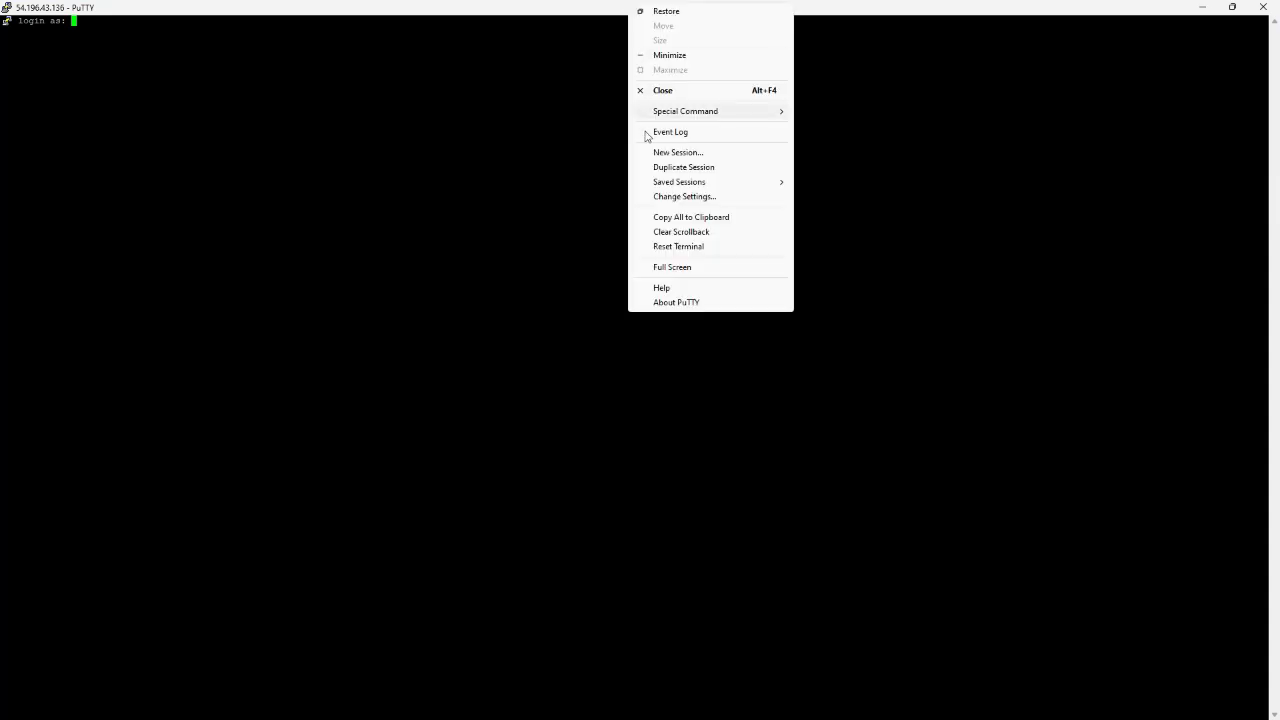
pyautogui.click(676, 197)
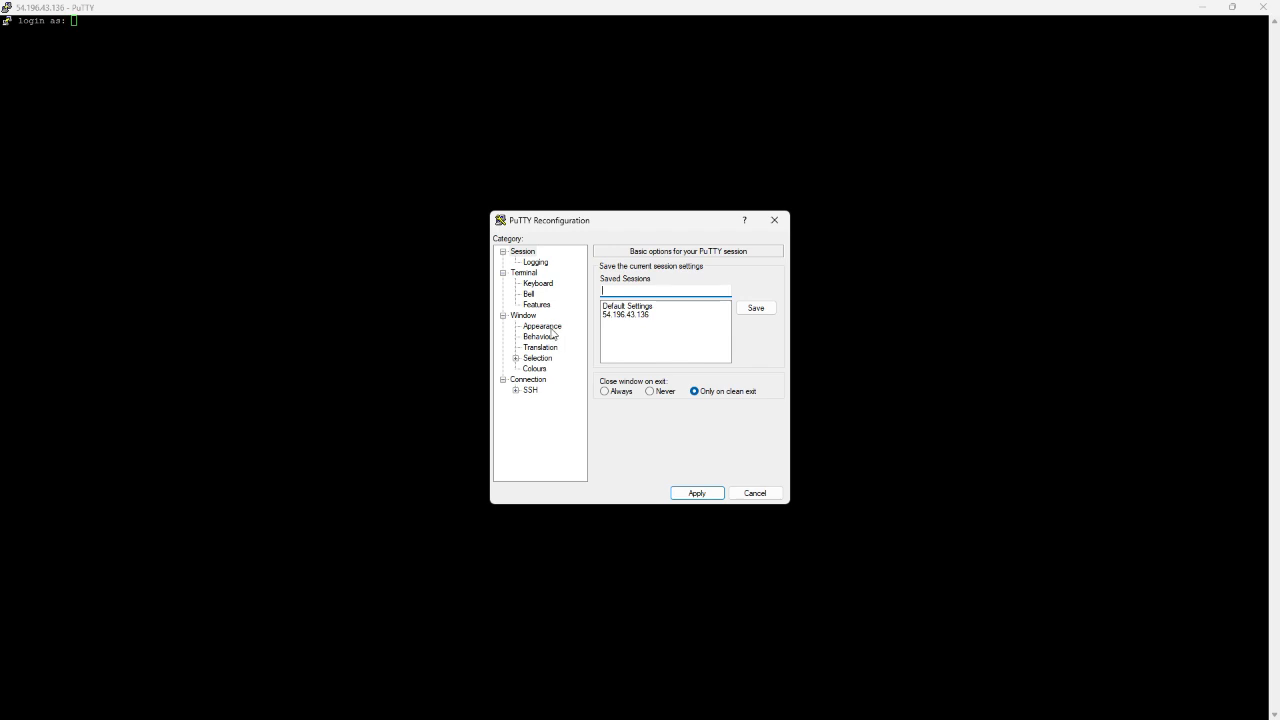
pyautogui.click(552, 330)
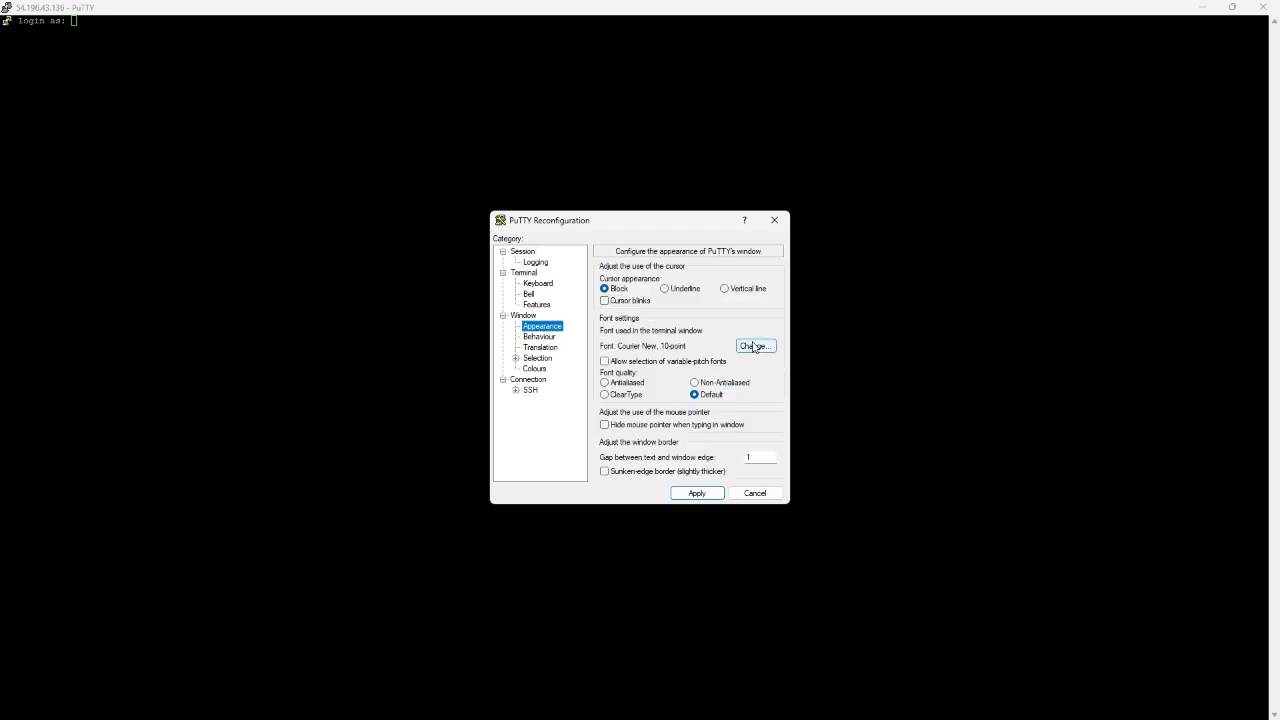
pyautogui.click(753, 347)
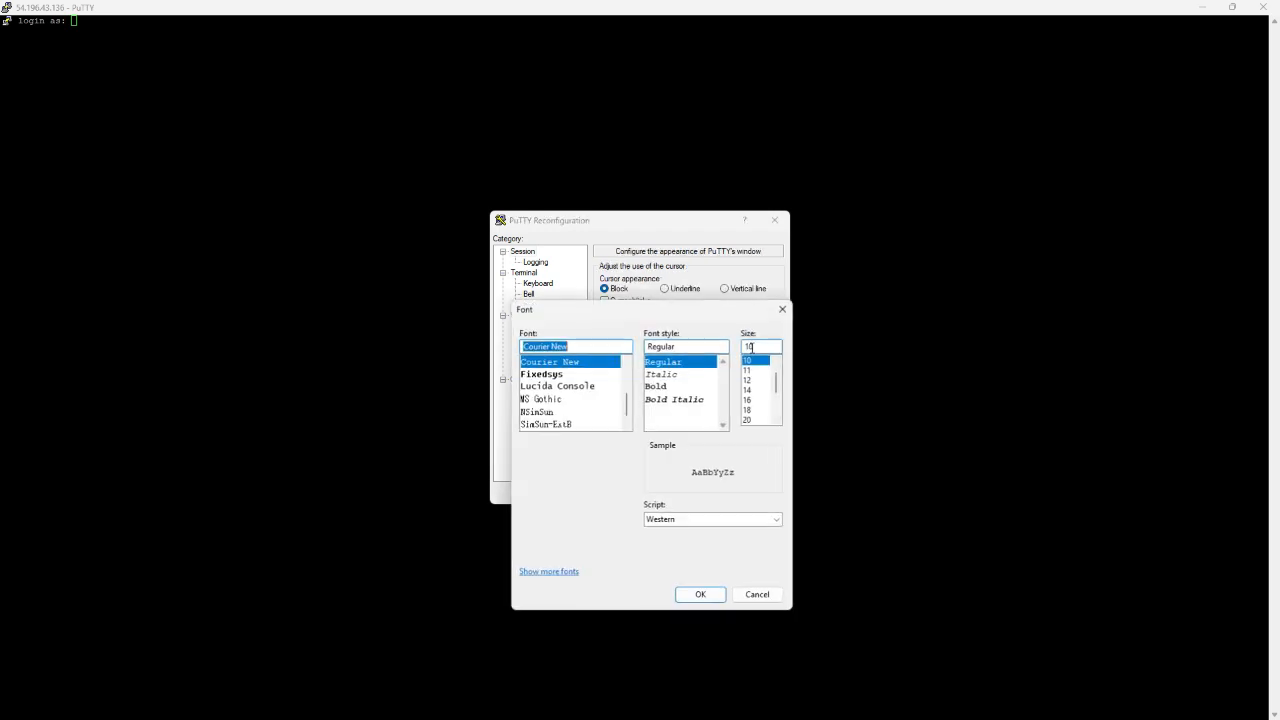
pyautogui.click(751, 400)
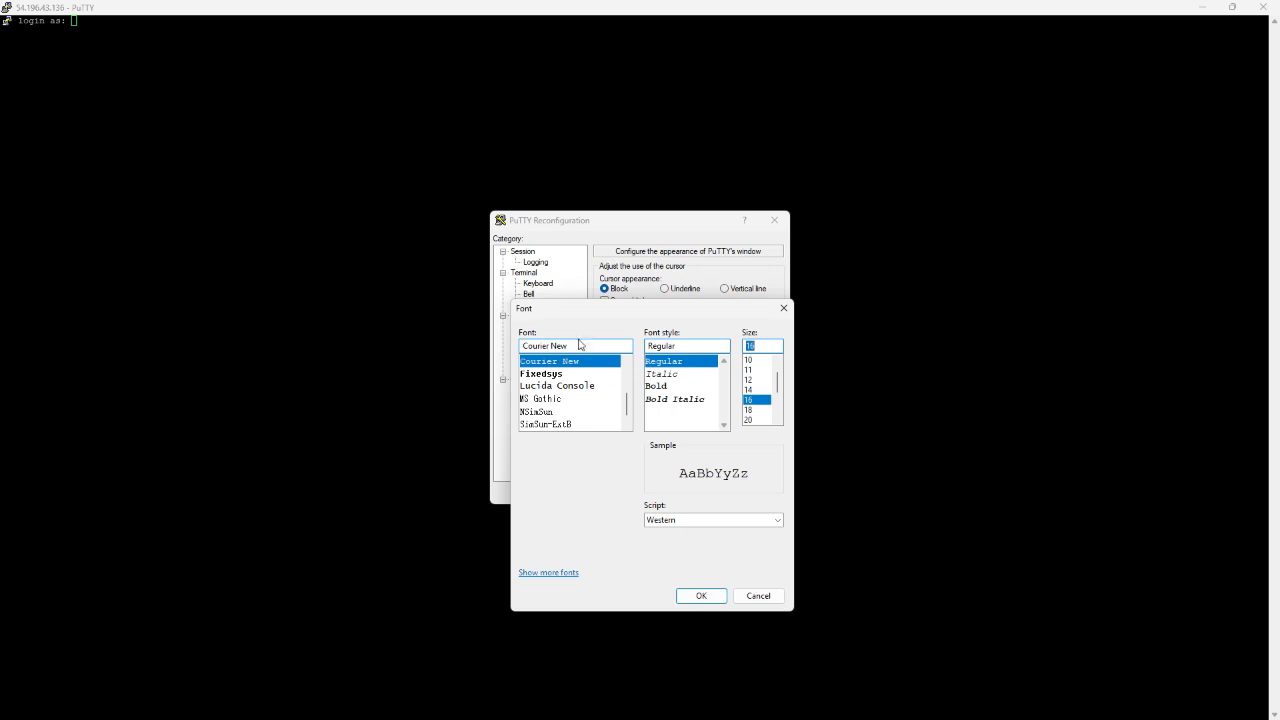
pyautogui.click(660, 386)
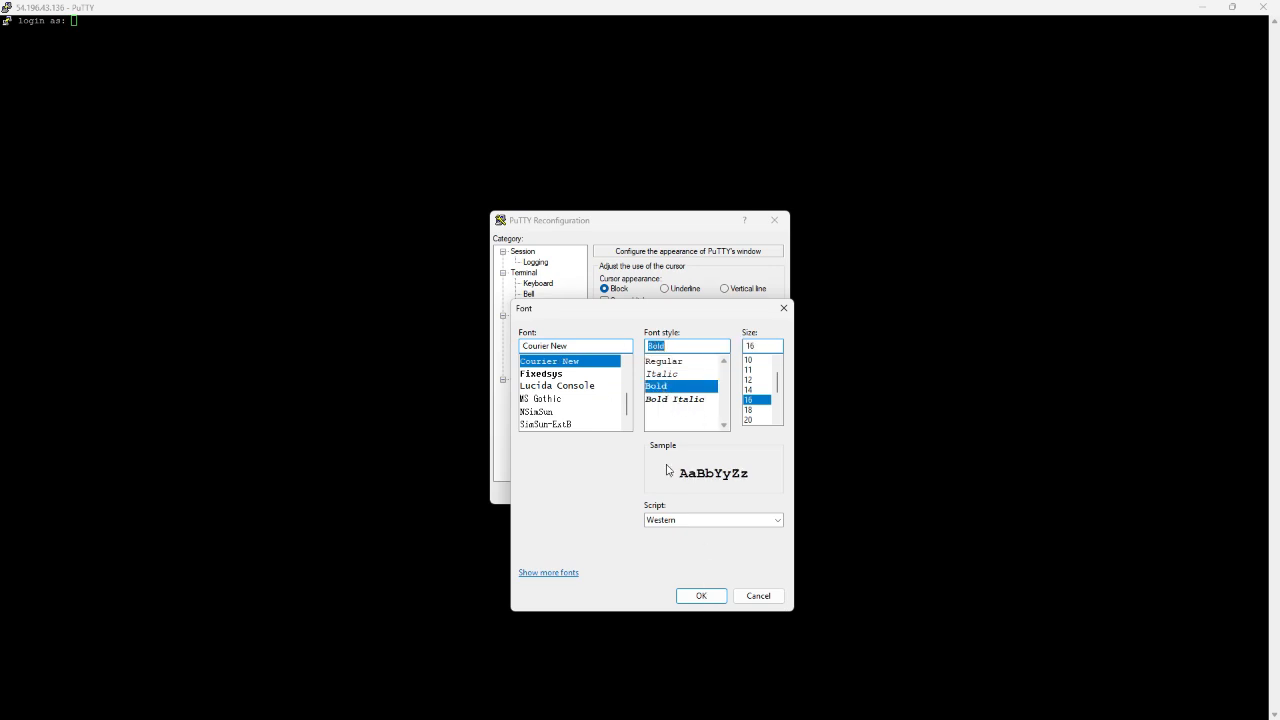
pyautogui.click(701, 596)
pyautogui.click(696, 494)
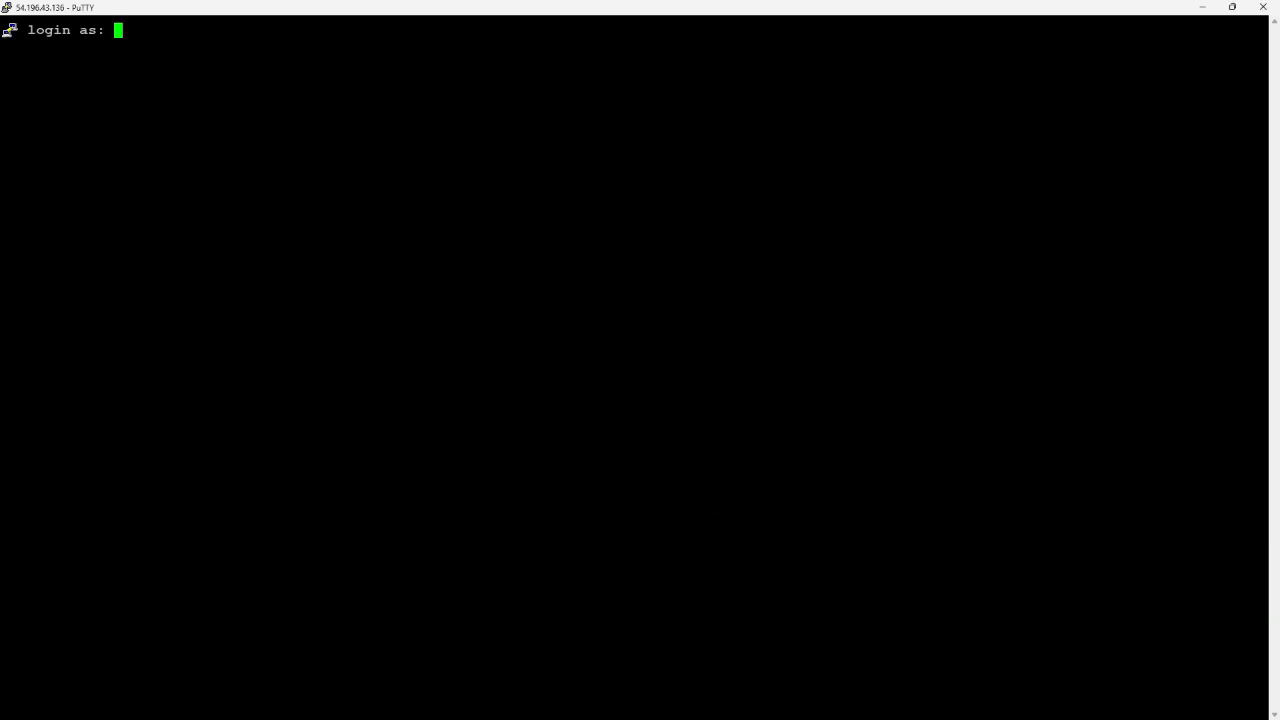
# Log in to the instance as ubuntu and run the date command
pyautogui.write('ubuntu')
pyautogui.press('Return')
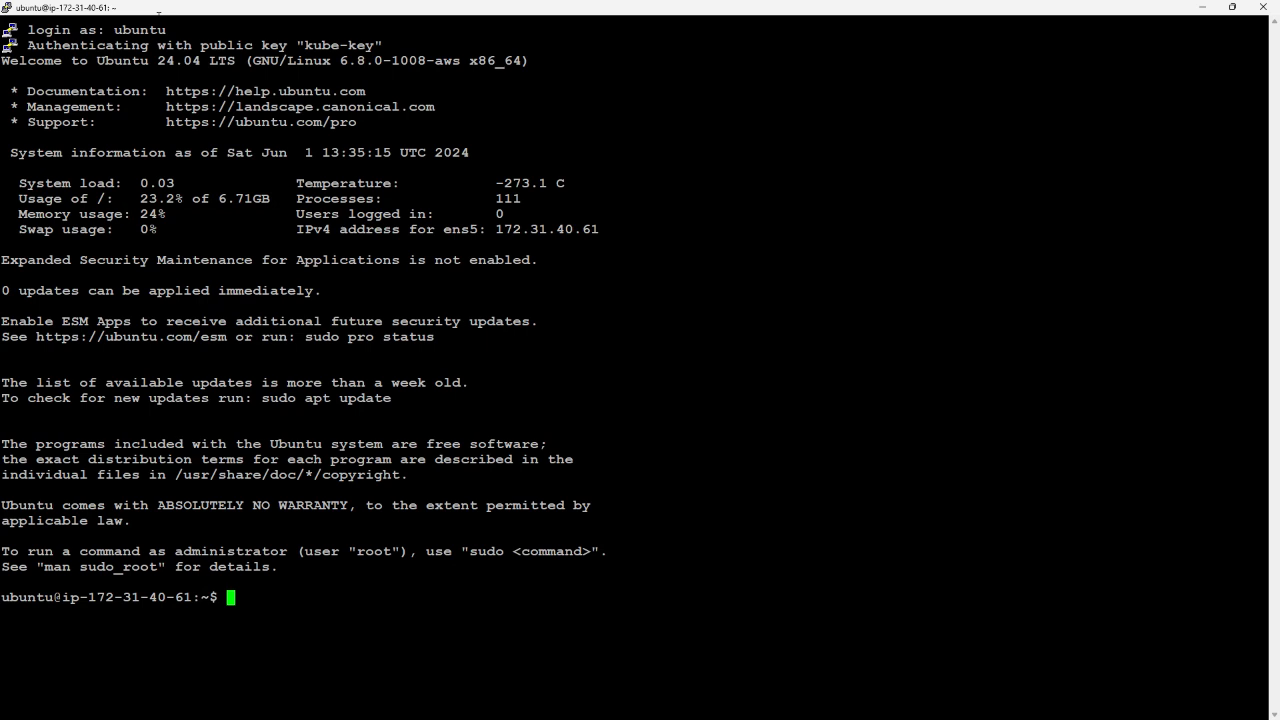
pyautogui.write('date')
pyautogui.press('Return')
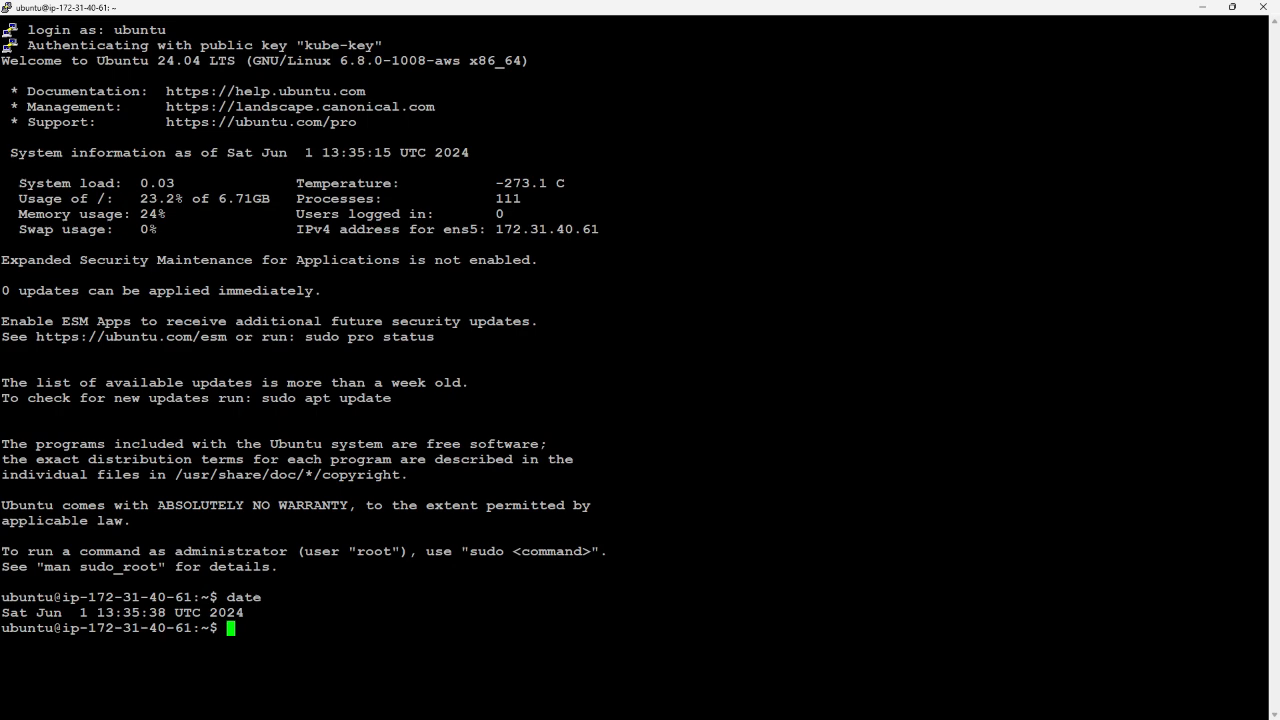
# Switch to the EC2 console in Chrome and start a new instance named Kube-node1 with the Ubuntu image
pyautogui.hotkey('alt', 'Tab')
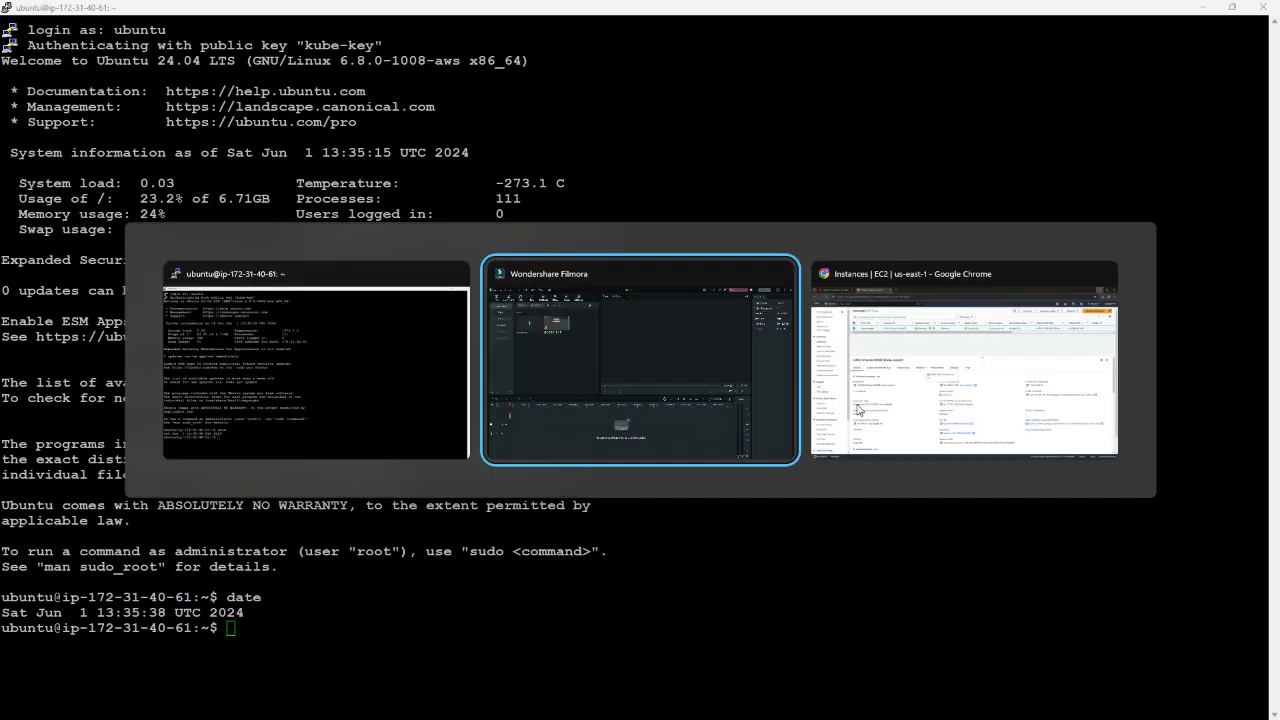
pyautogui.hotkey('alt', 'Tab')
pyautogui.hotkey('alt', 'Tab')
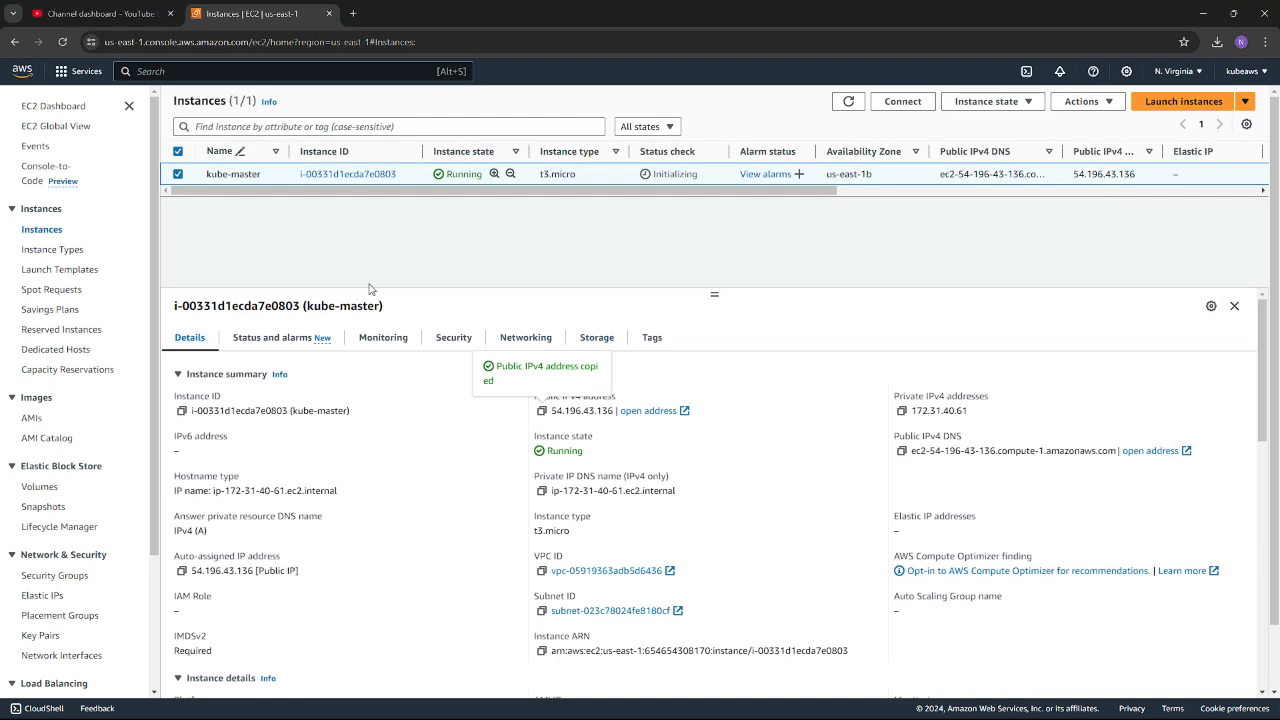
pyautogui.click(1167, 104)
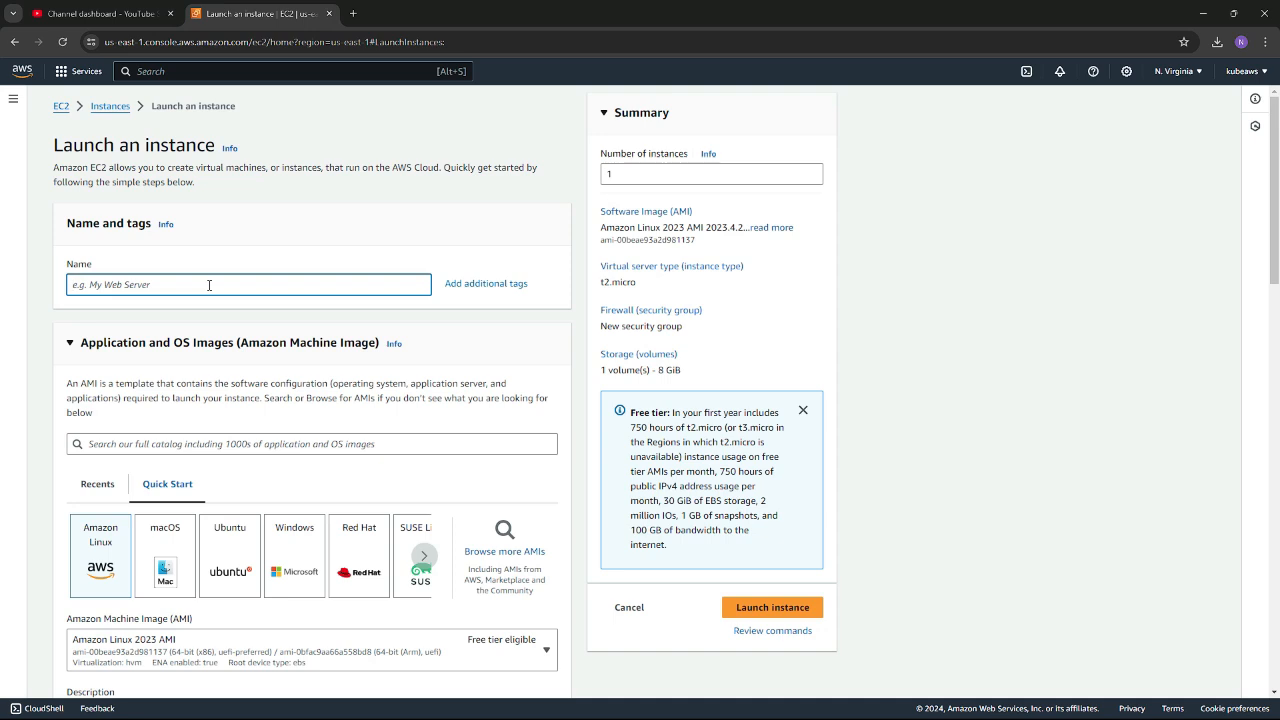
pyautogui.write('Kube-node1')
pyautogui.click(232, 562)
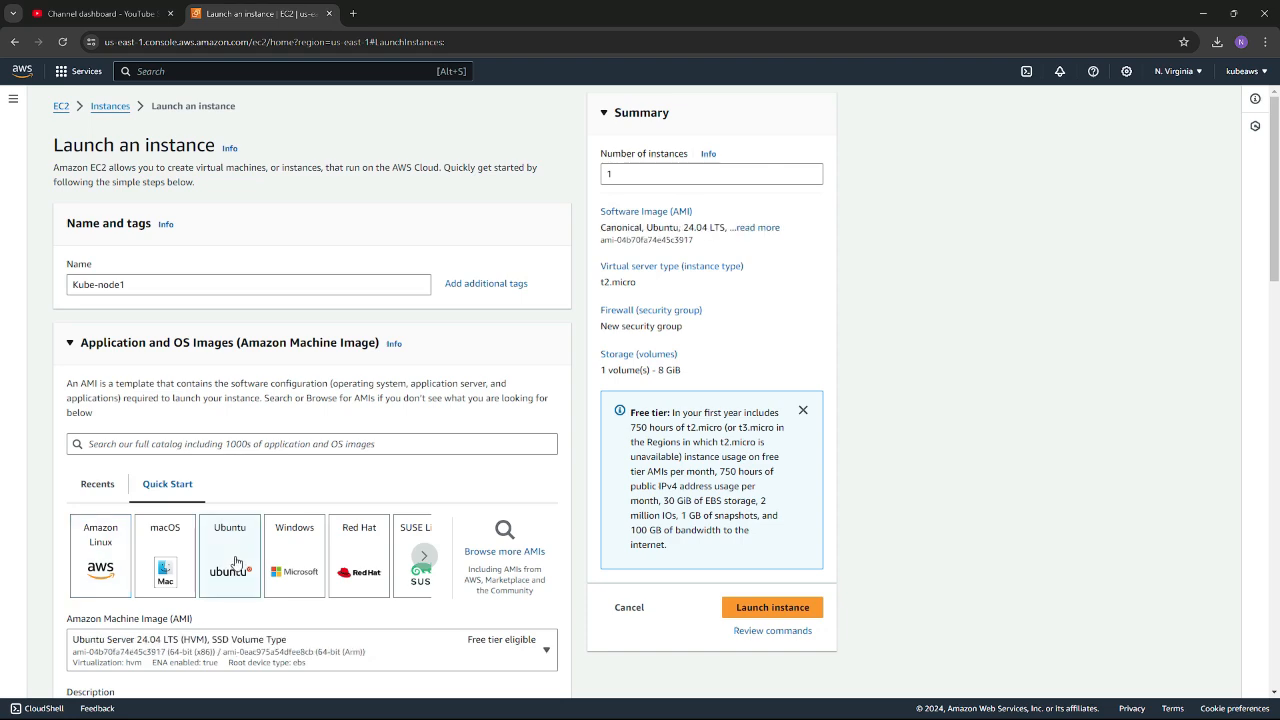
# Choose the existing kube-key as the login key pair for the Kube-node1 instance
pyautogui.scroll(-2, 236, 560)
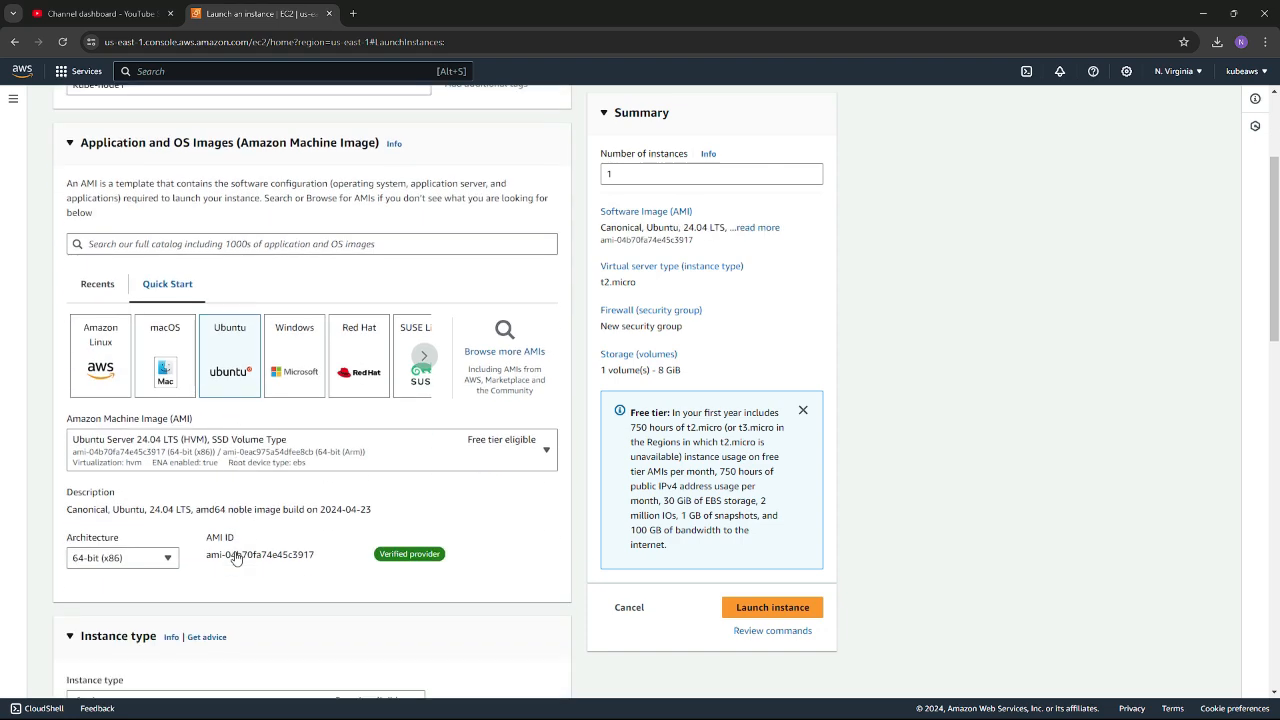
pyautogui.scroll(-3, 234, 550)
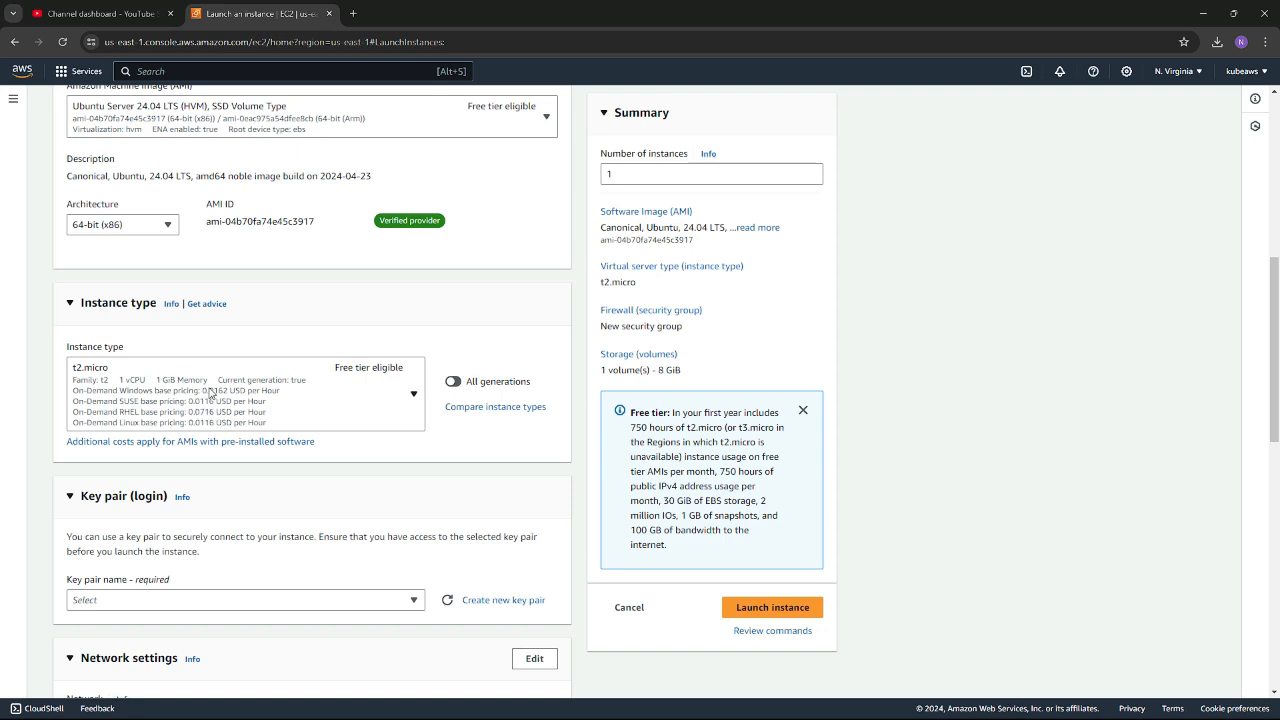
pyautogui.scroll(-1, 210, 392)
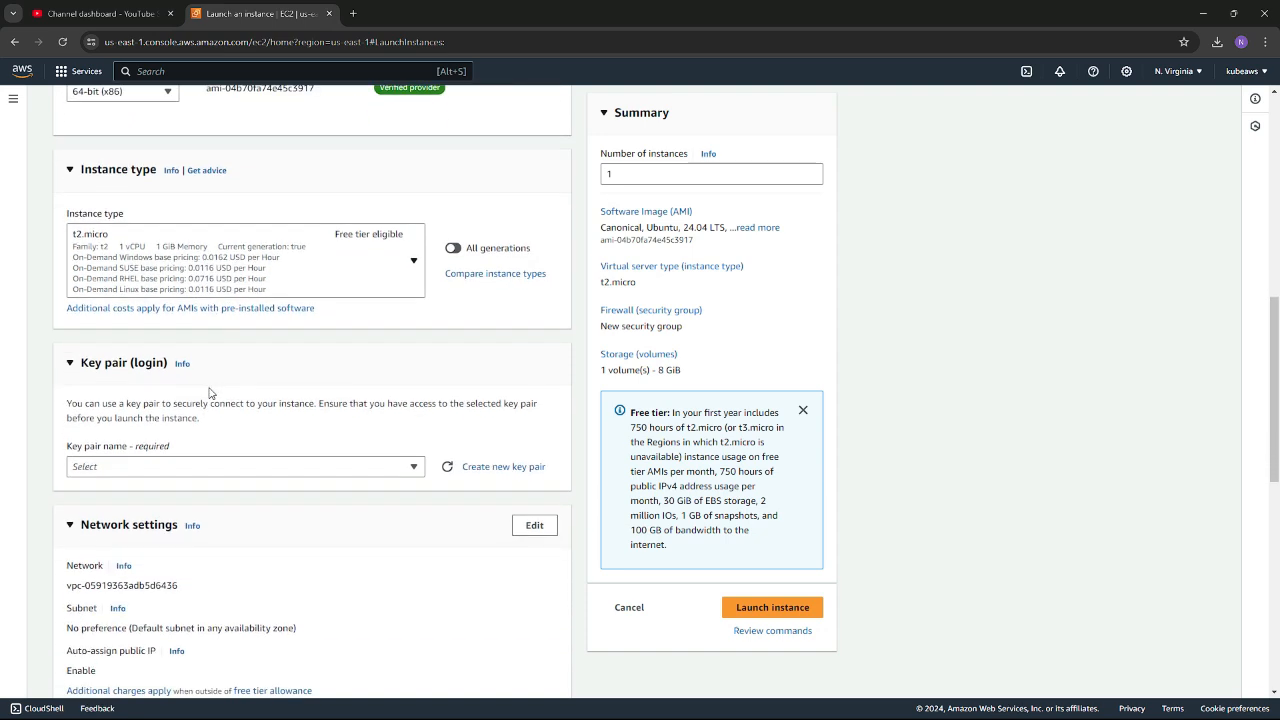
pyautogui.scroll(-1, 210, 392)
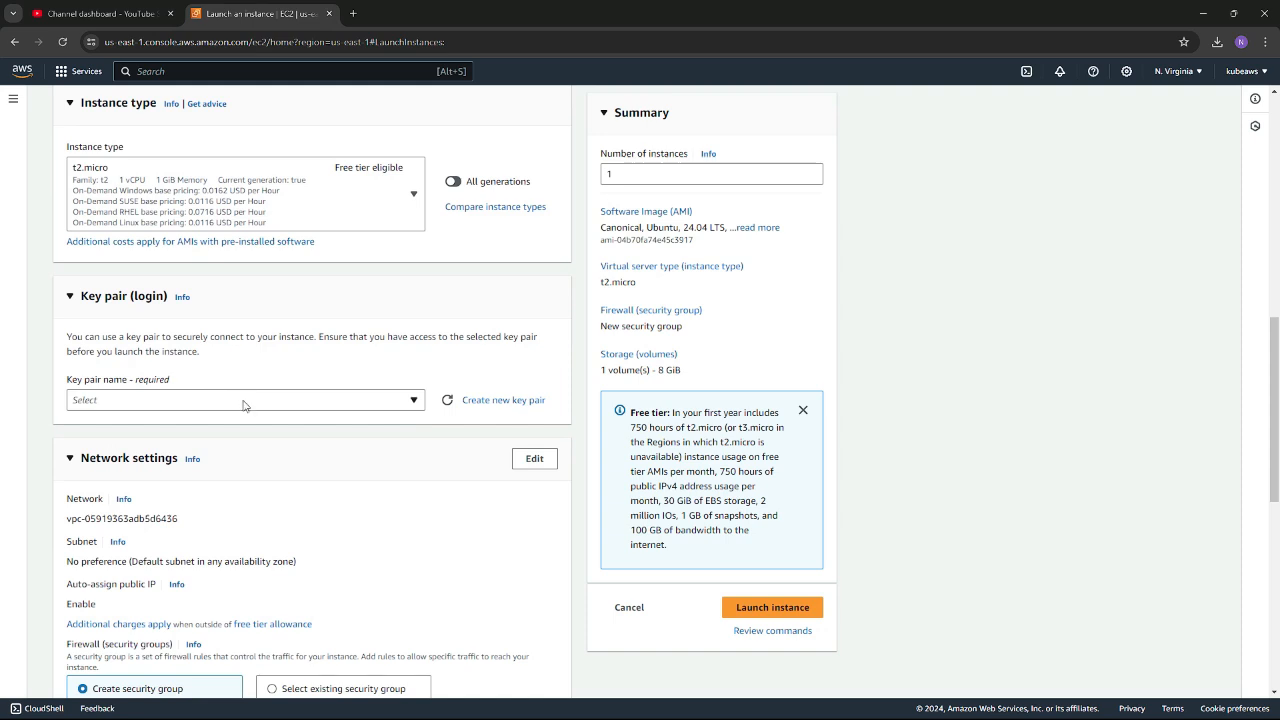
pyautogui.click(243, 404)
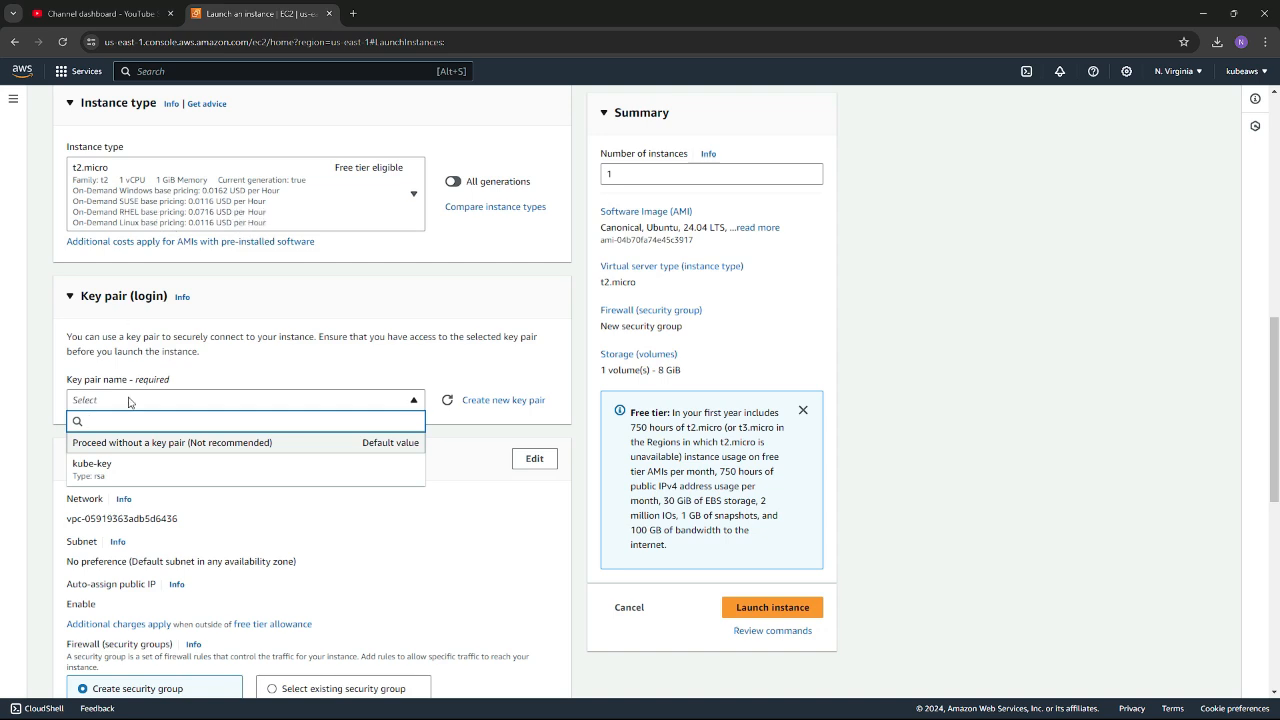
pyautogui.click(110, 476)
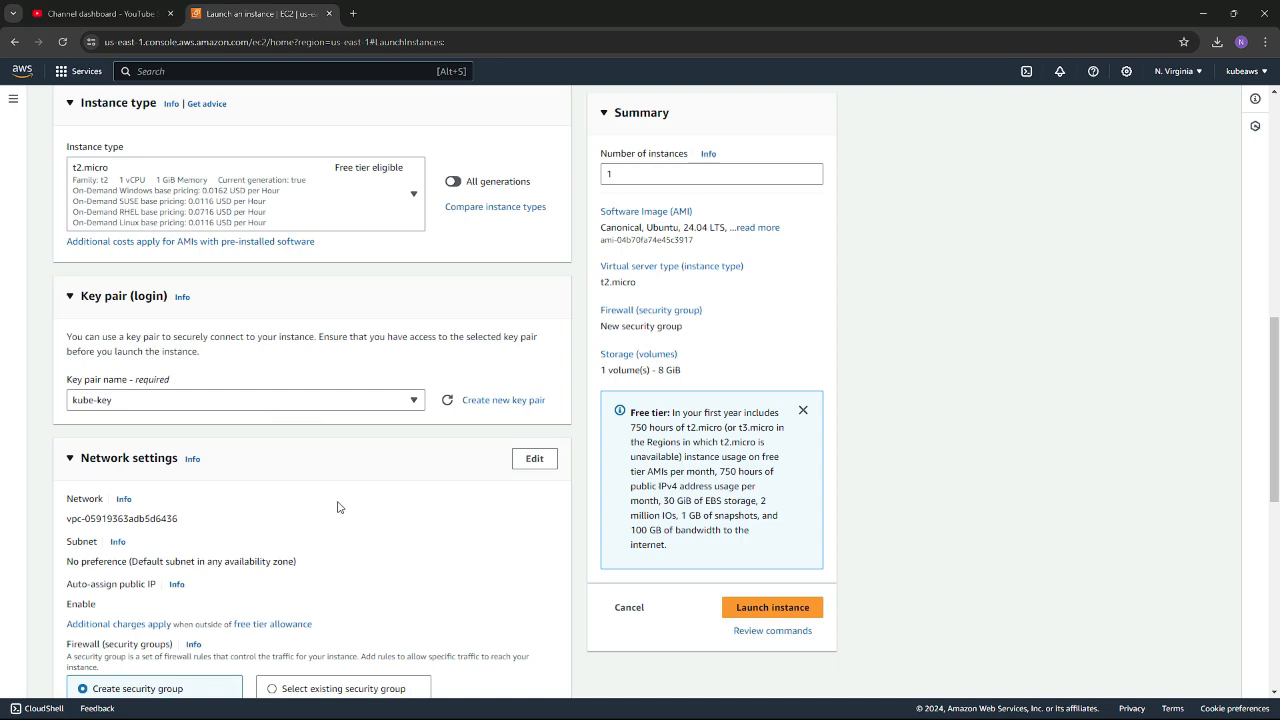
# Use an existing security group for the instance's firewall and assign launch-wizard-1 to it
pyautogui.scroll(-2, 338, 507)
pyautogui.scroll(-2, 338, 507)
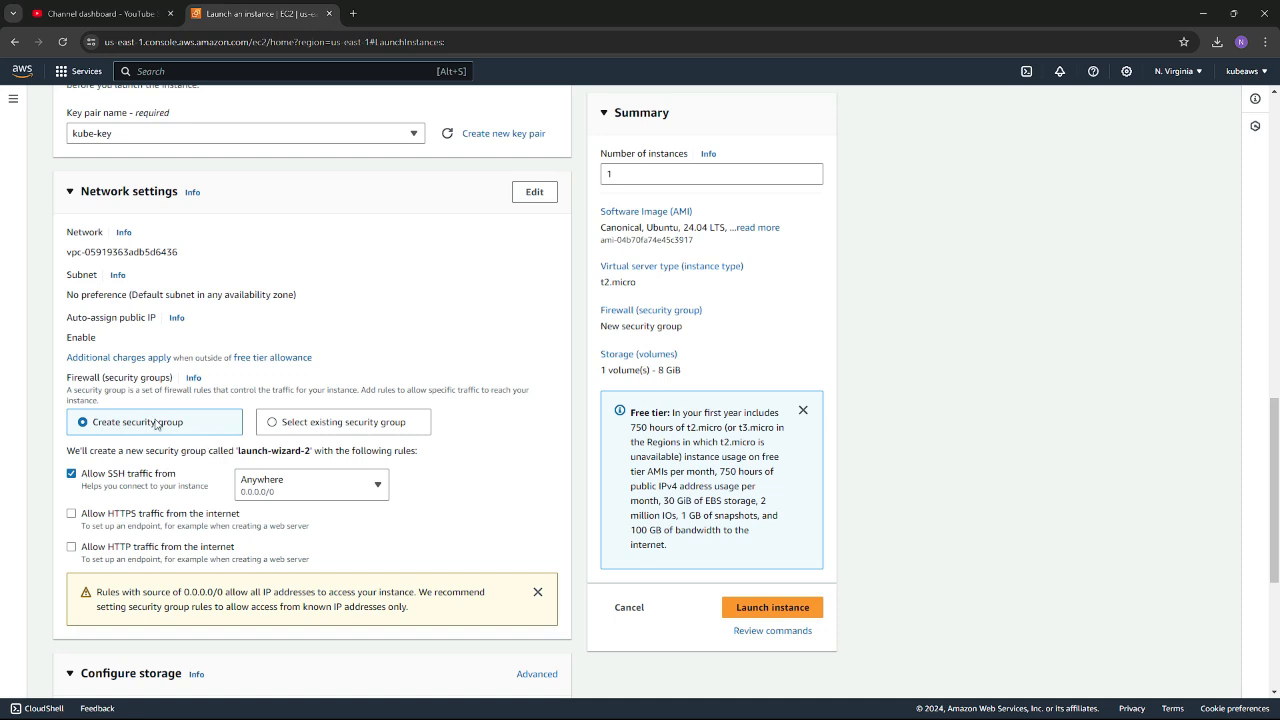
pyautogui.click(326, 426)
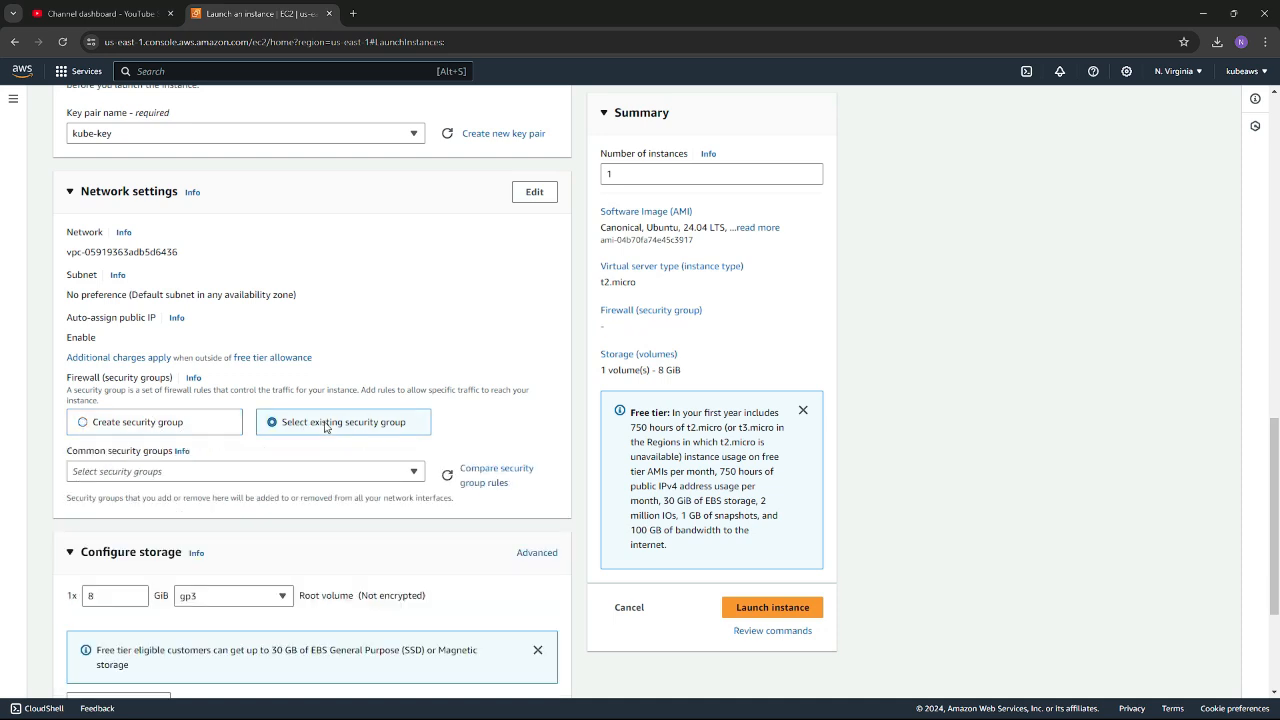
pyautogui.click(360, 471)
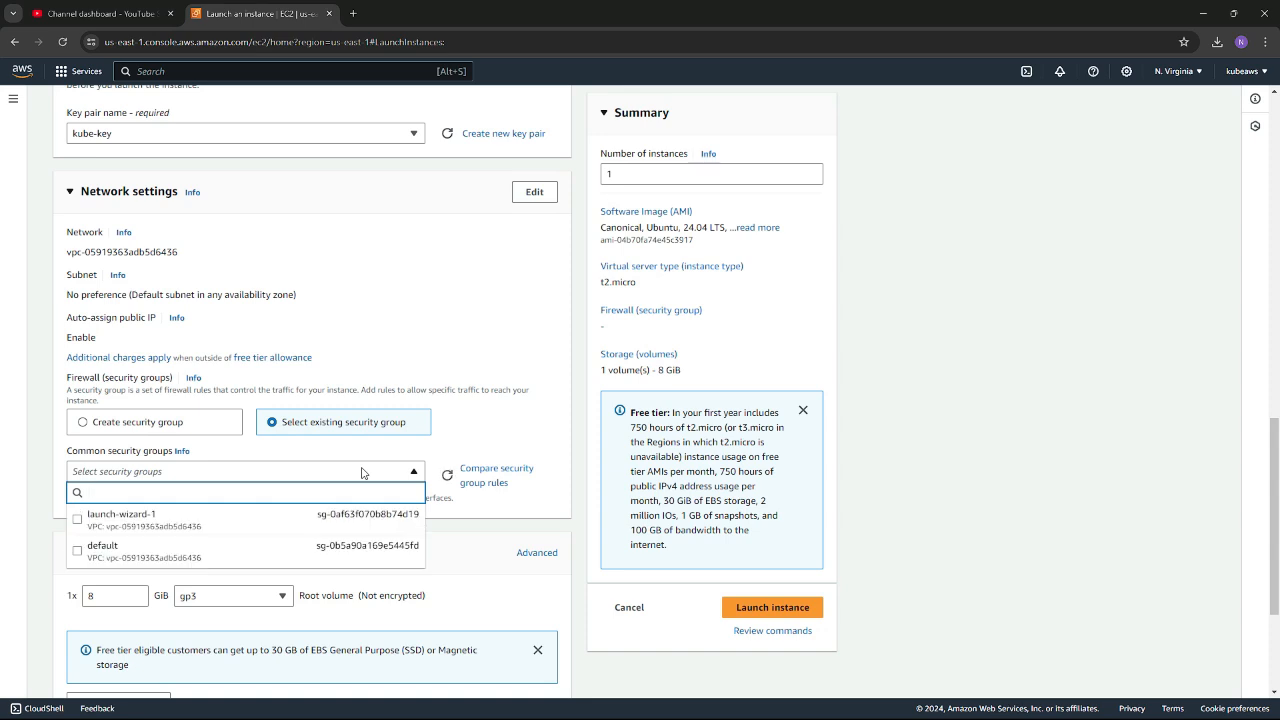
pyautogui.click(180, 523)
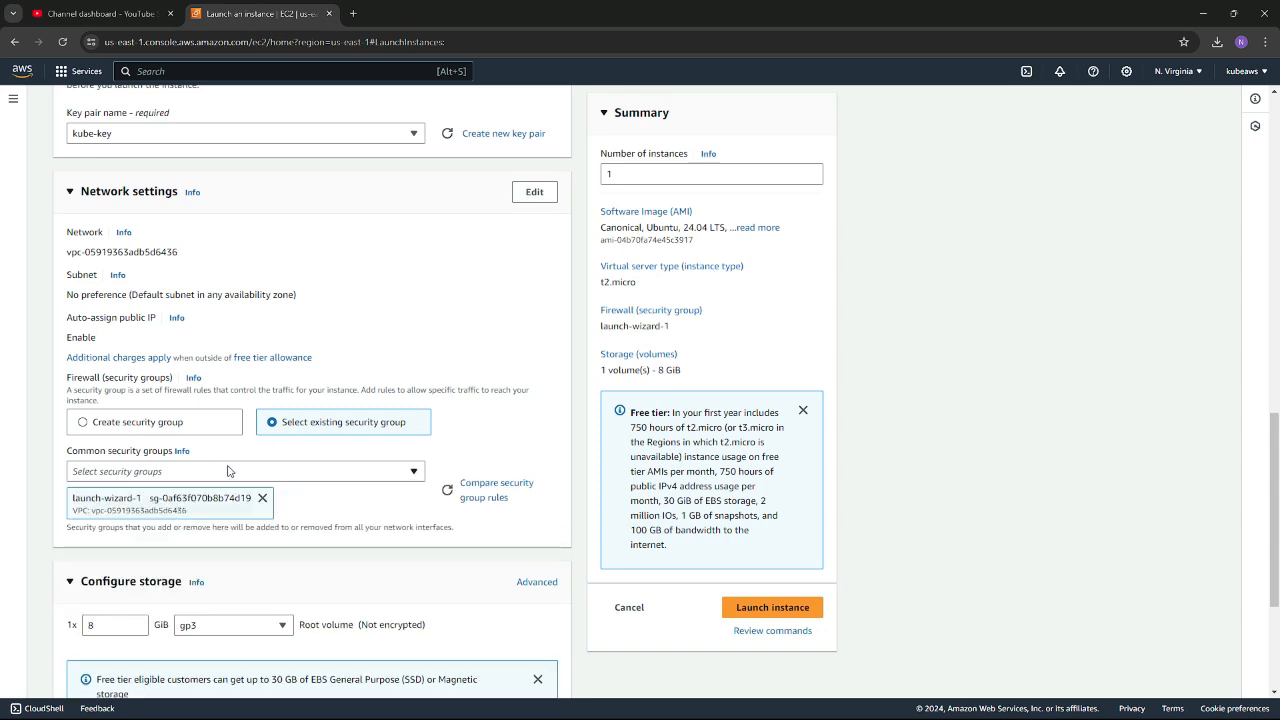
pyautogui.click(228, 474)
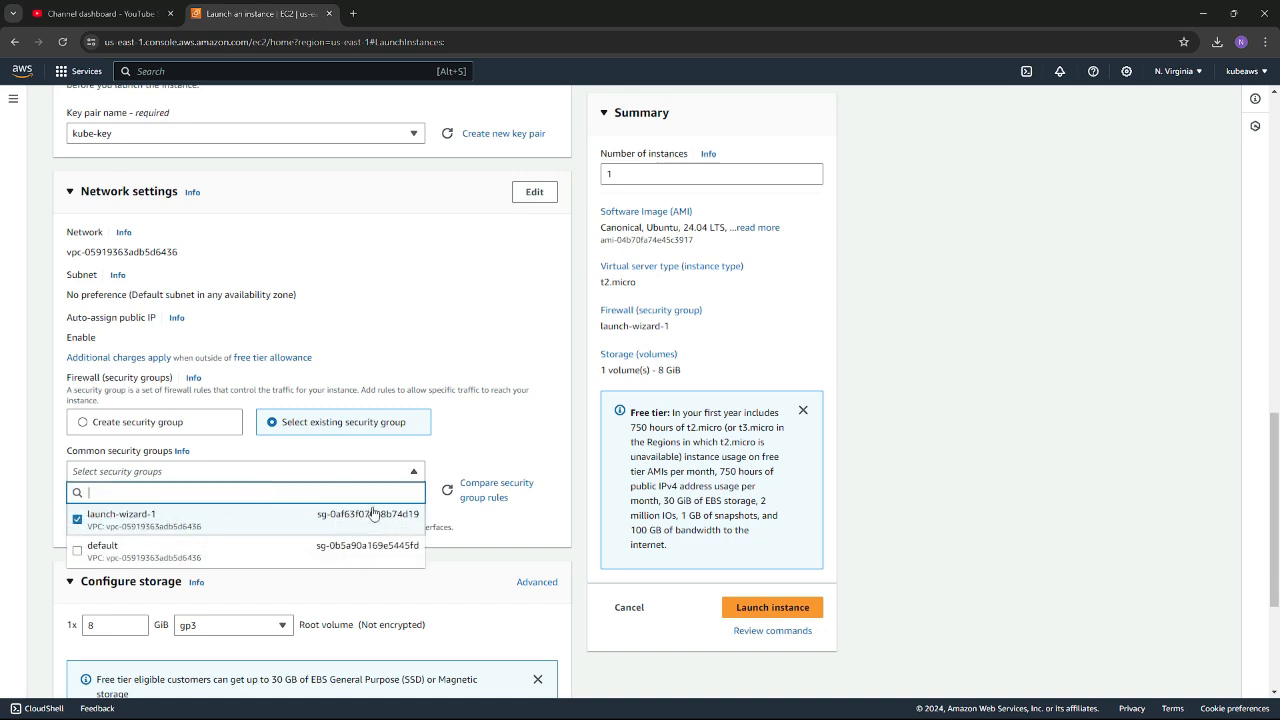
pyautogui.click(336, 520)
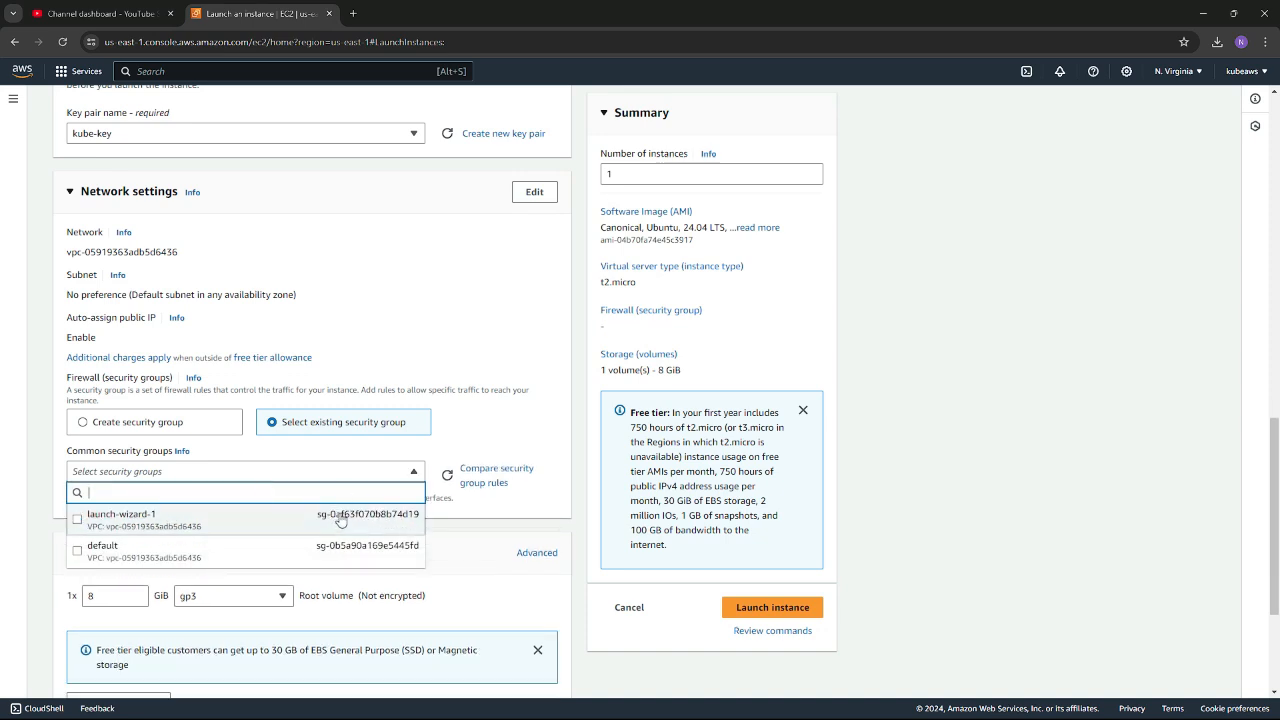
pyautogui.click(77, 522)
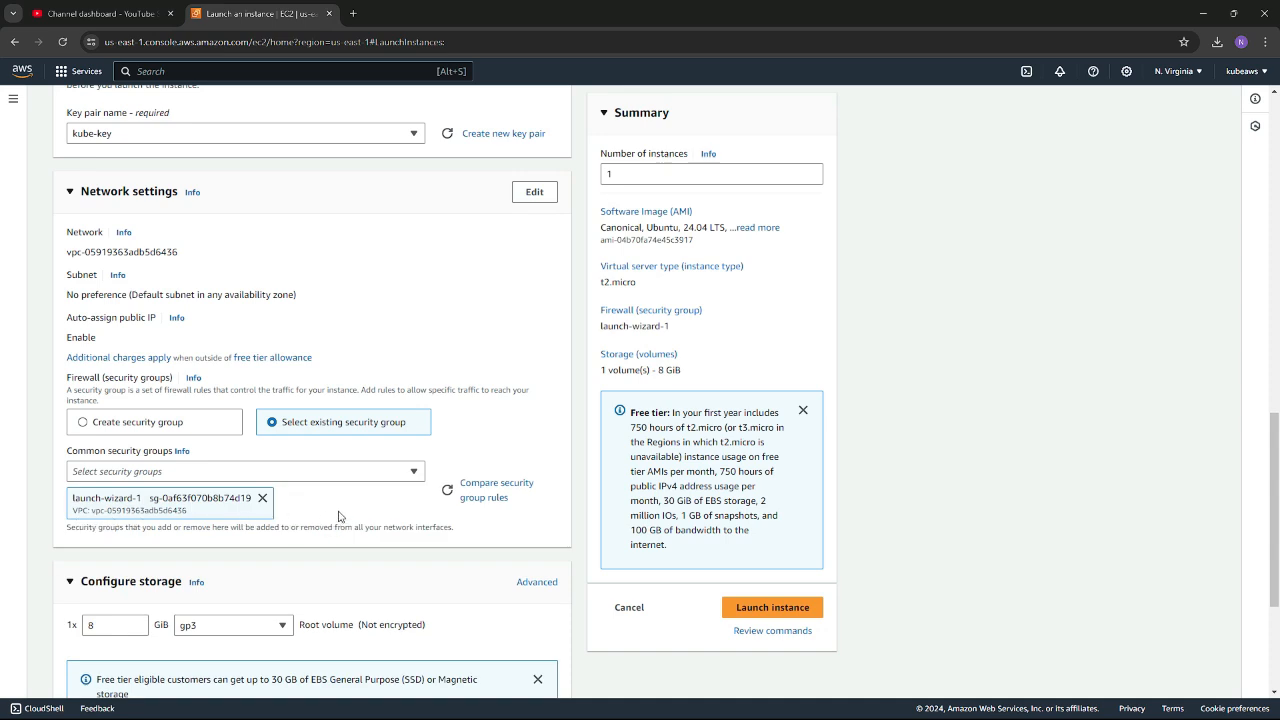
# Launch the Kube-node1 instance and return to a refreshed list of EC2 instances
pyautogui.scroll(-3, 340, 517)
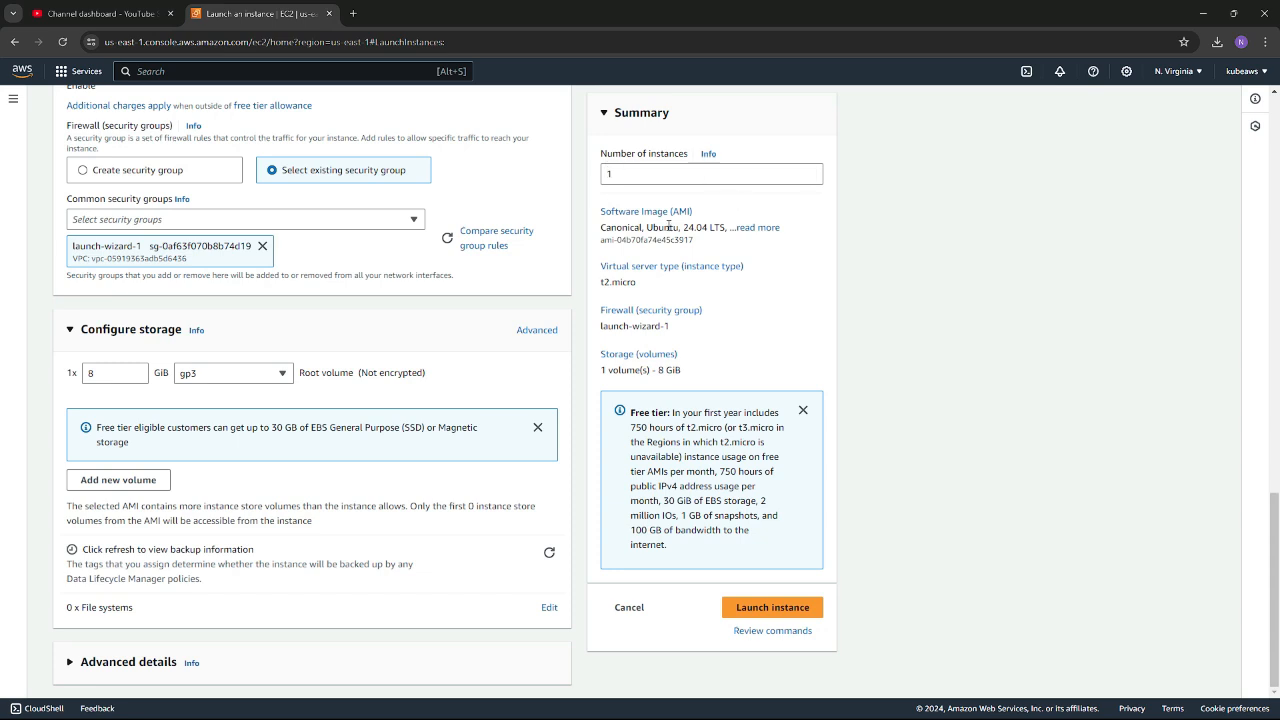
pyautogui.click(760, 608)
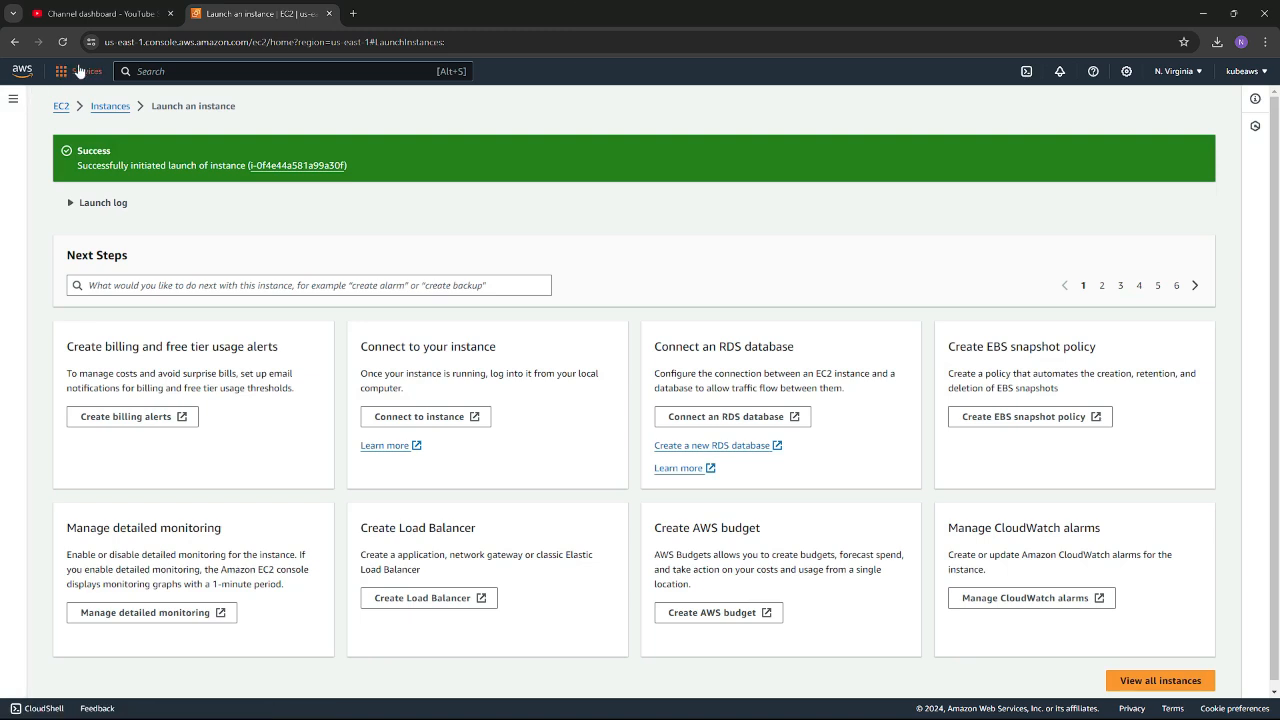
pyautogui.click(103, 109)
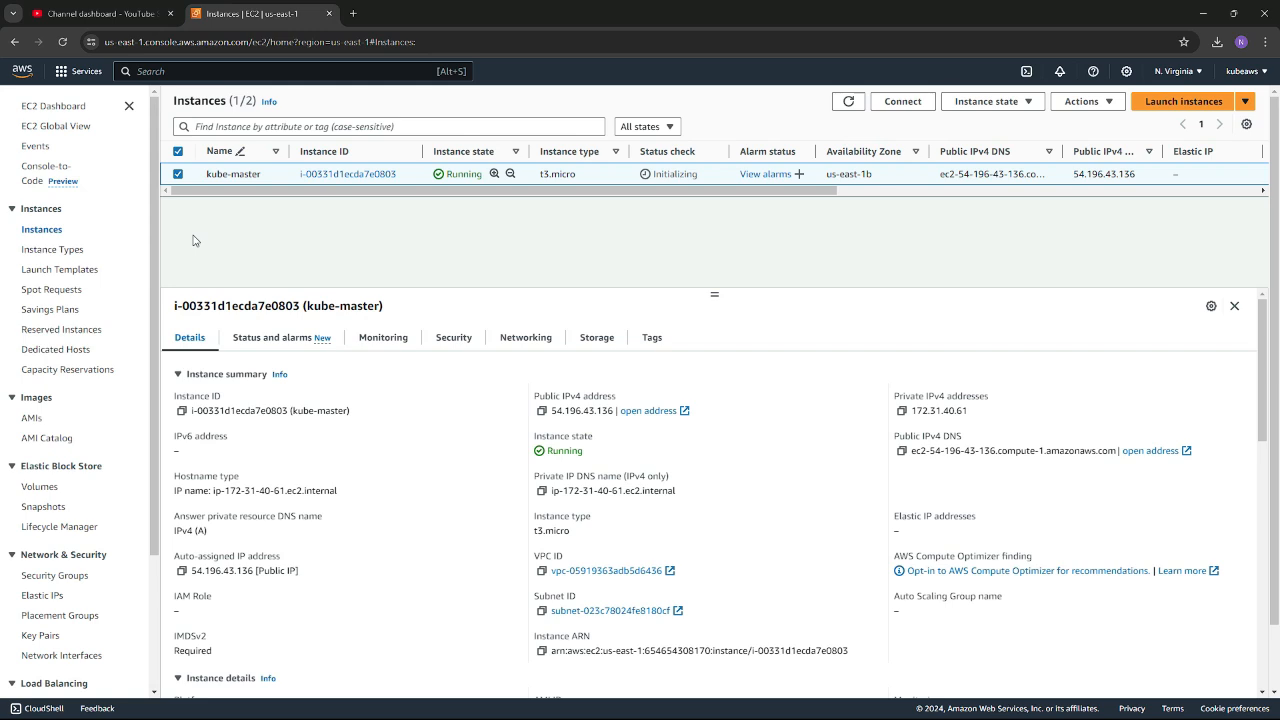
pyautogui.click(62, 42)
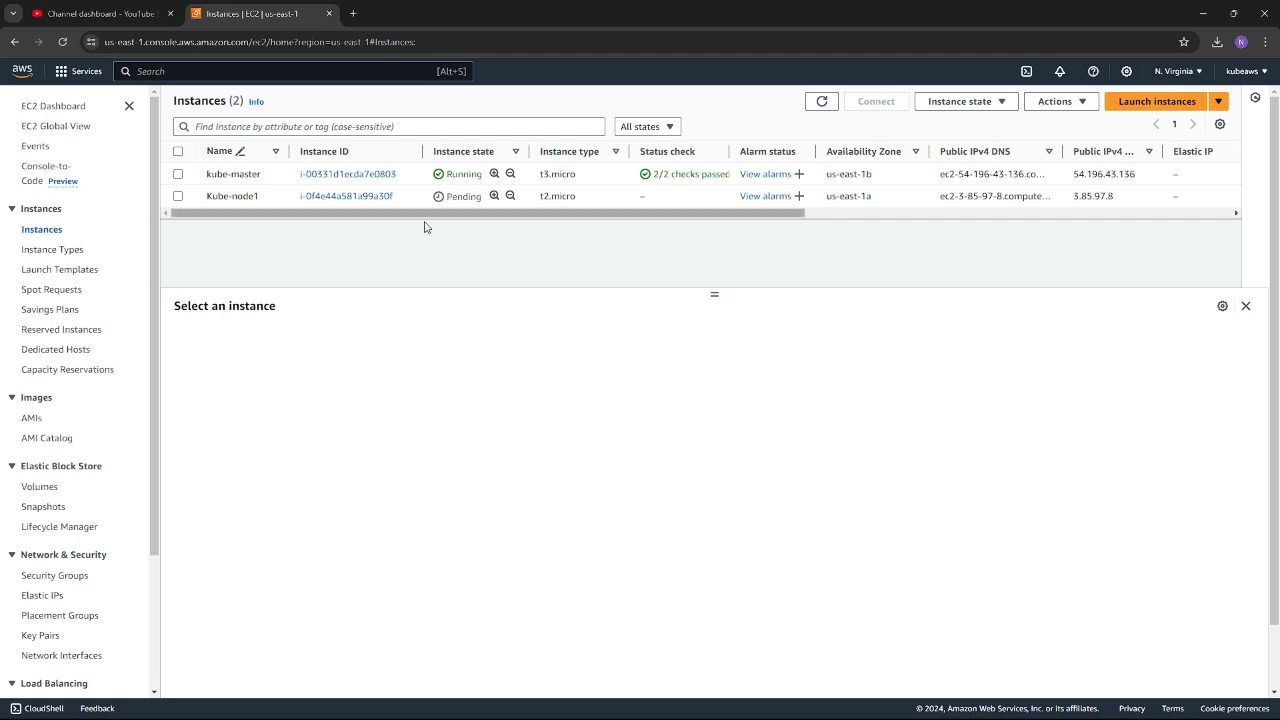
# Start another new instance named kube-node2 and choose the Ubuntu image for it
pyautogui.click(1165, 101)
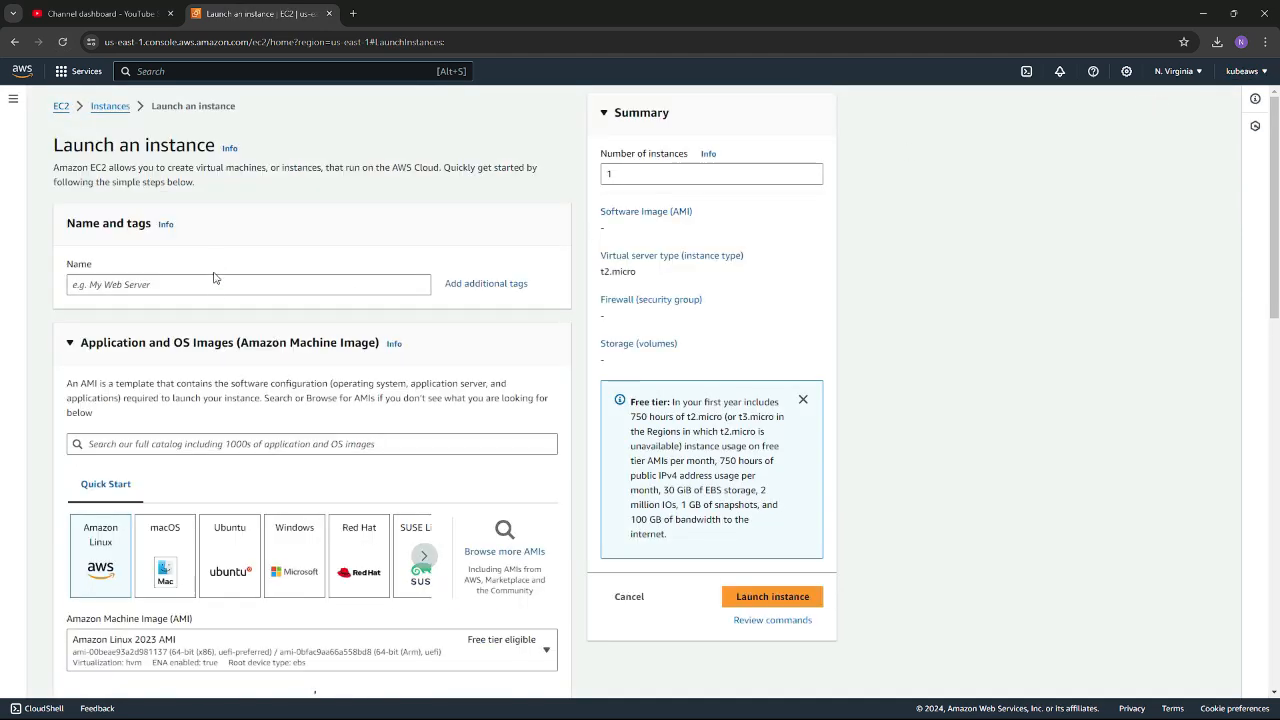
pyautogui.click(217, 283)
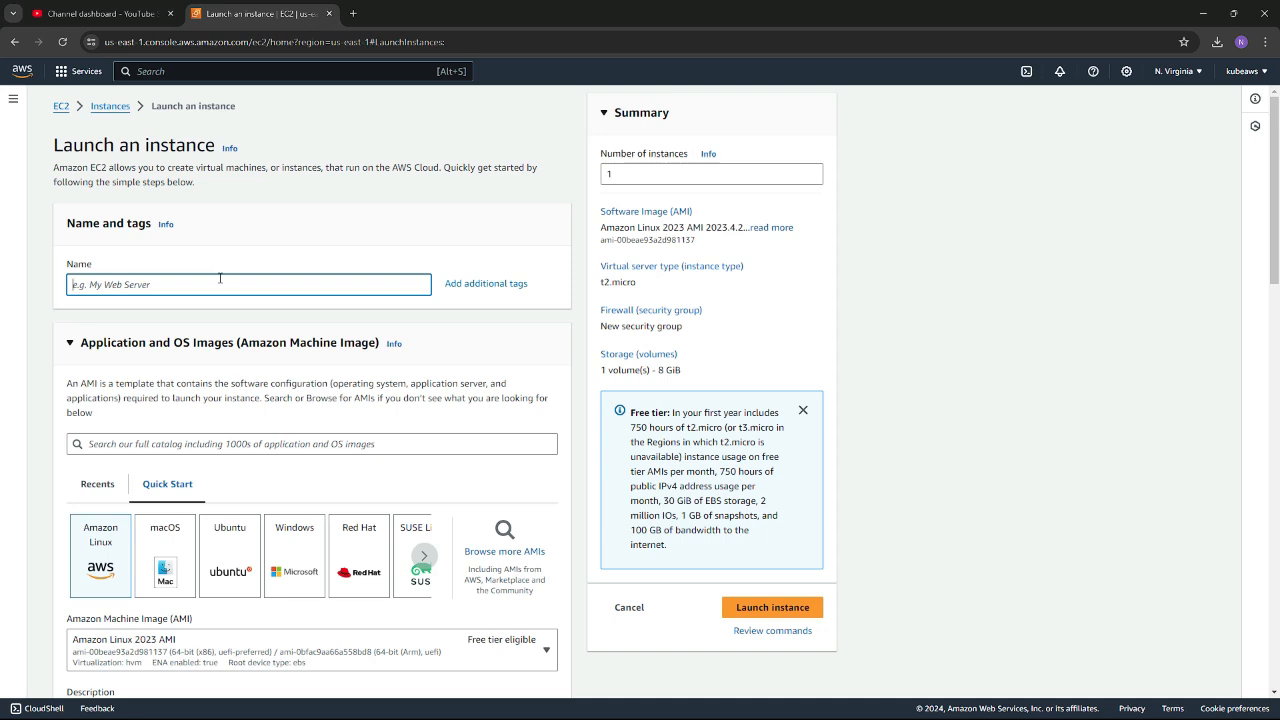
pyautogui.write('kube-node2')
pyautogui.click(230, 551)
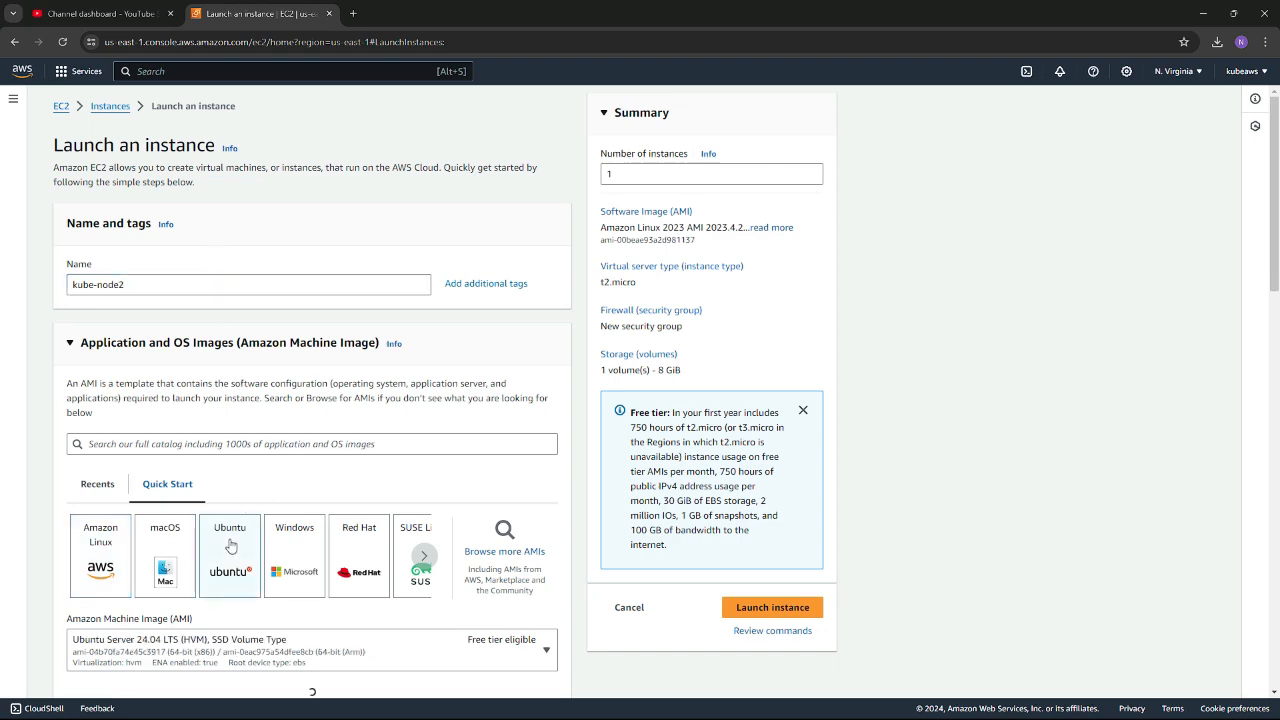
# Choose the existing kube-key as the login key pair for the kube-node2 instance
pyautogui.scroll(-3, 233, 545)
pyautogui.scroll(-3, 234, 542)
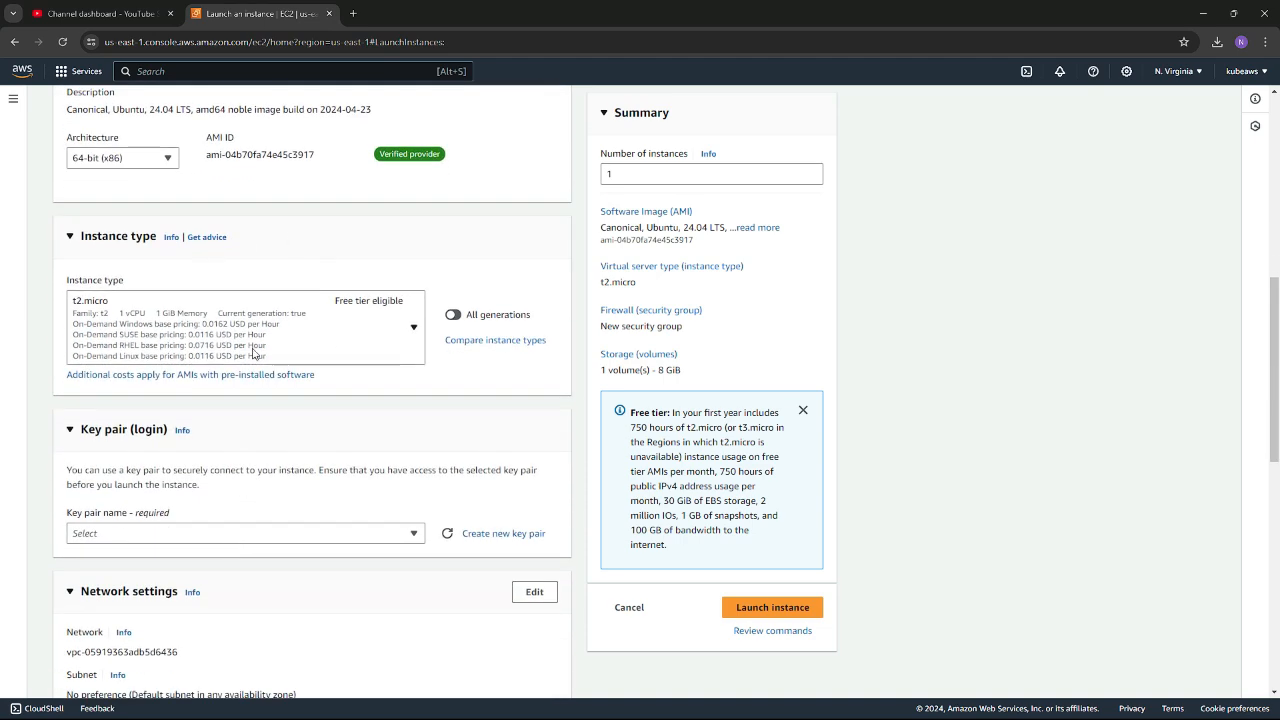
pyautogui.click(413, 536)
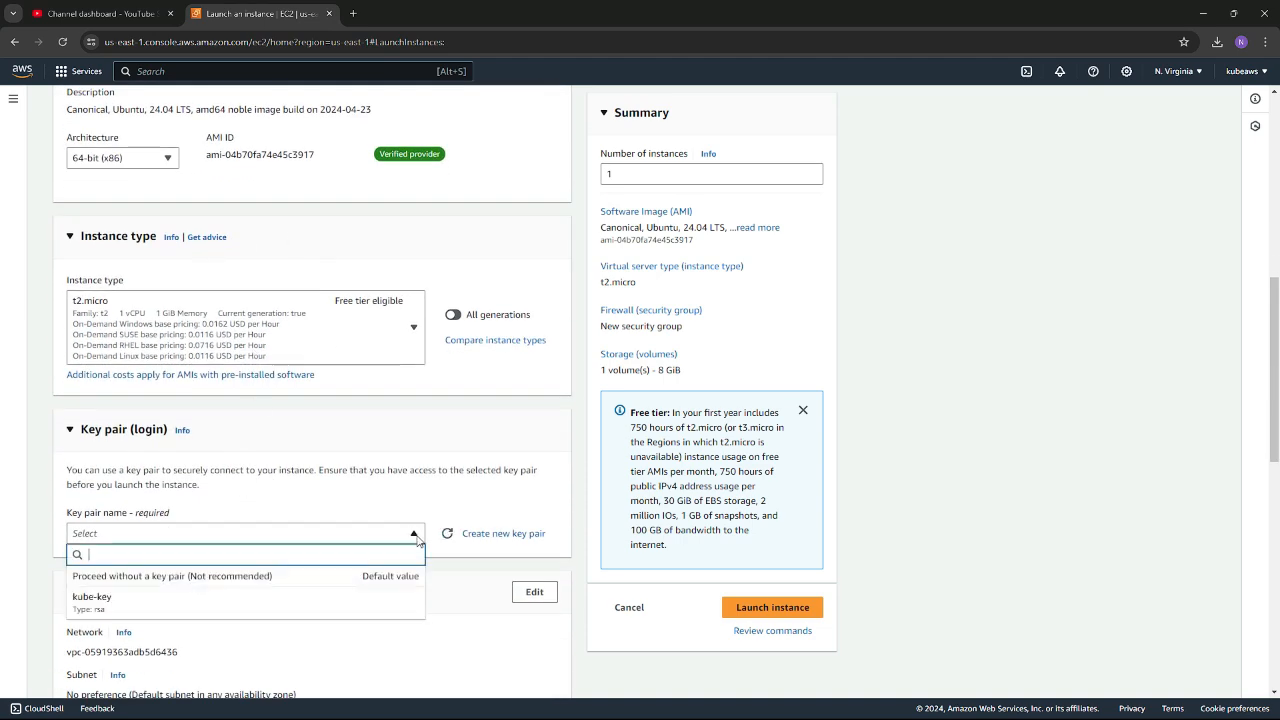
pyautogui.click(153, 600)
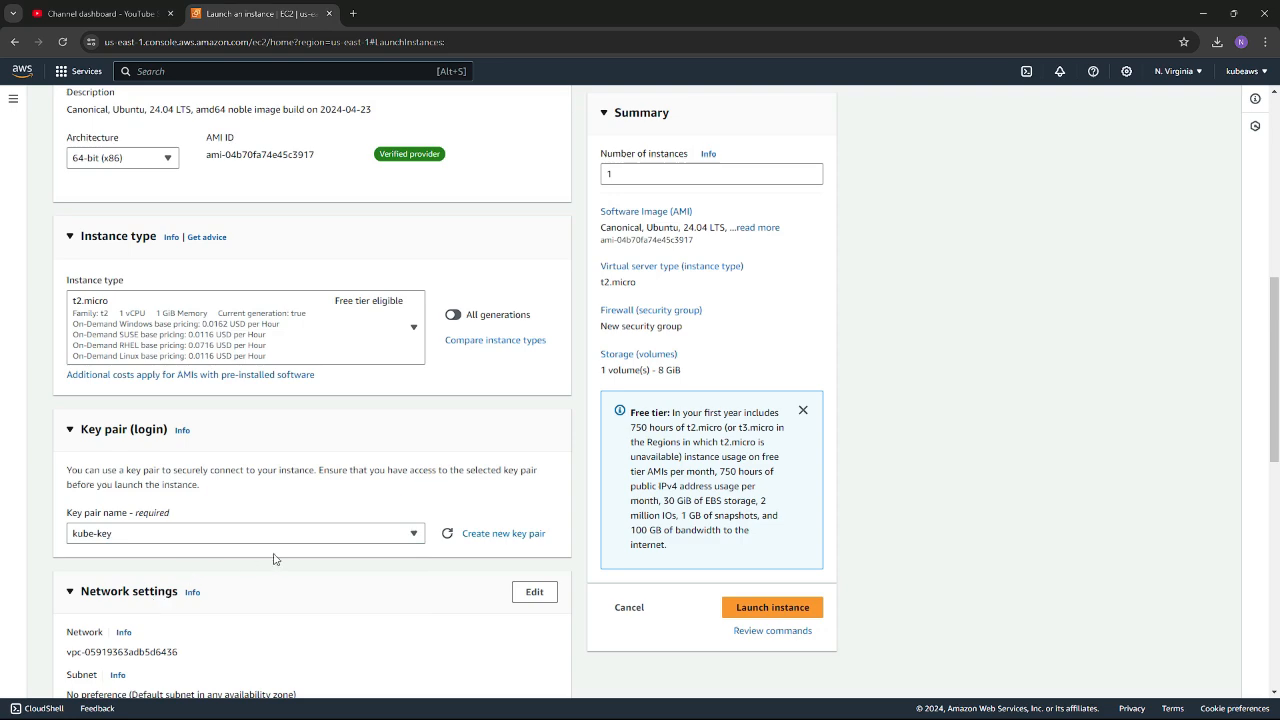
# Set the kube-node2 firewall to use an existing security group and assign launch-wizard-1
pyautogui.scroll(-5, 312, 547)
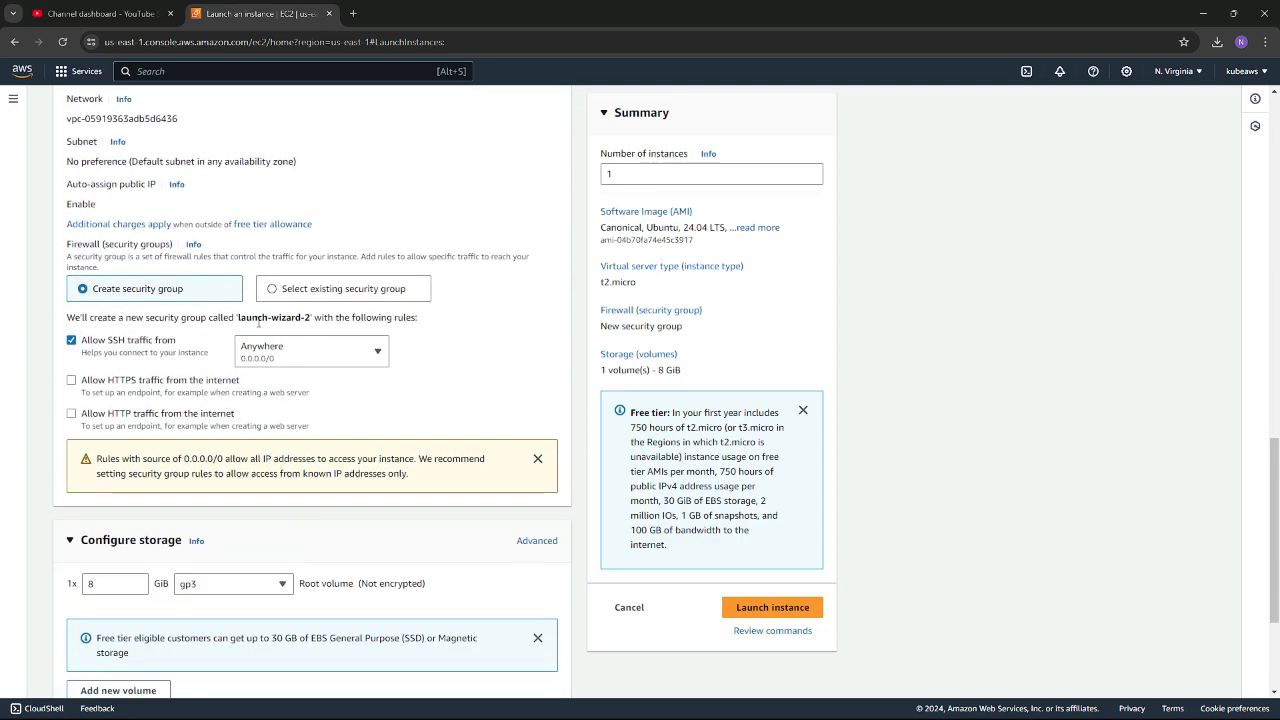
pyautogui.click(335, 290)
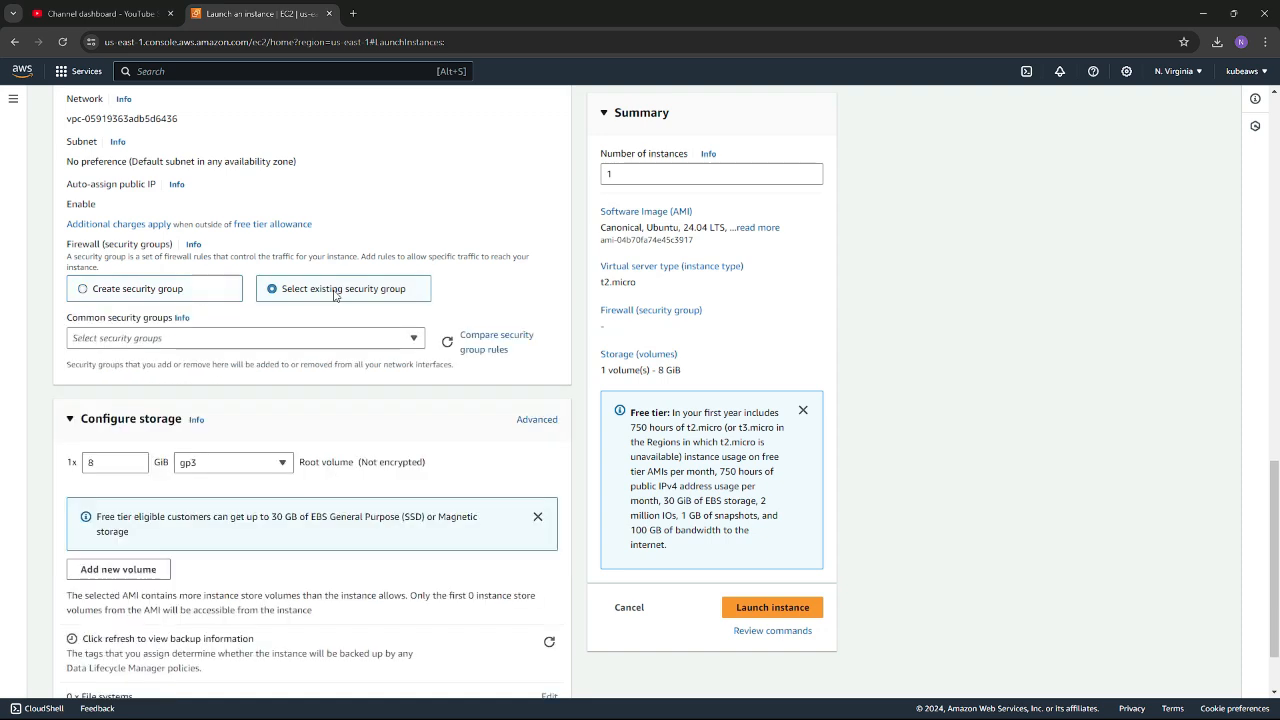
pyautogui.click(414, 340)
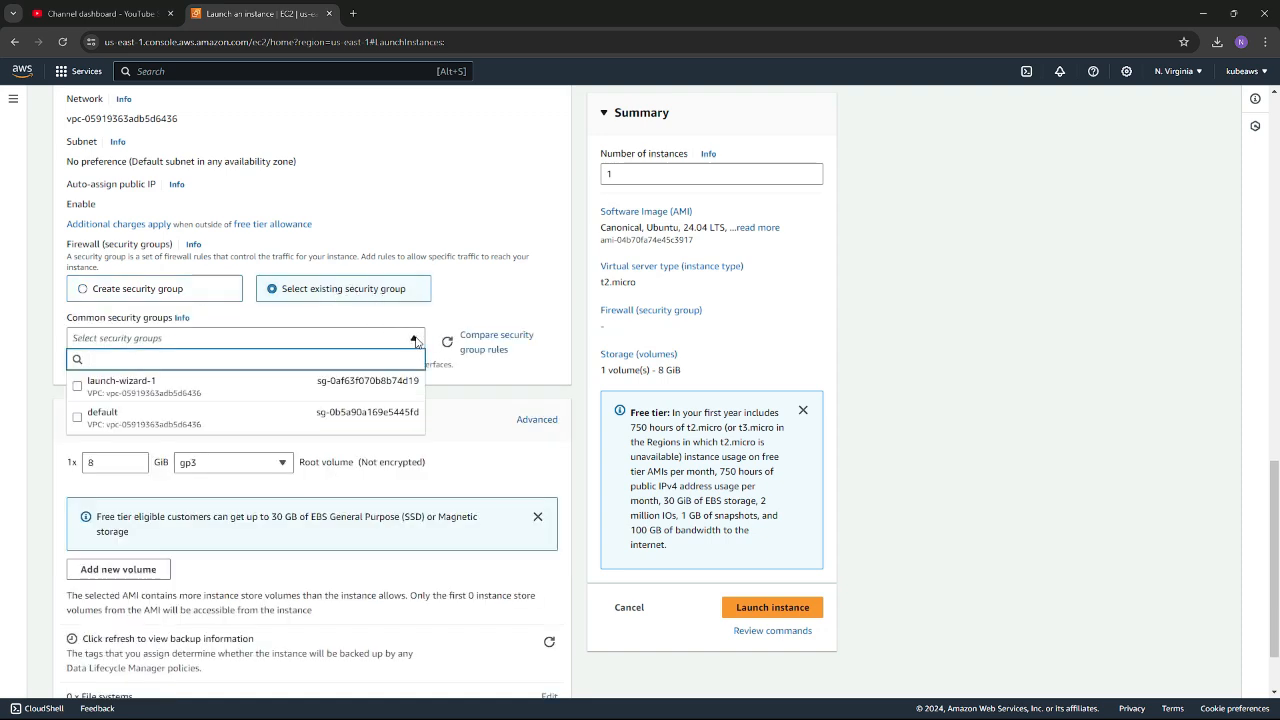
pyautogui.click(207, 389)
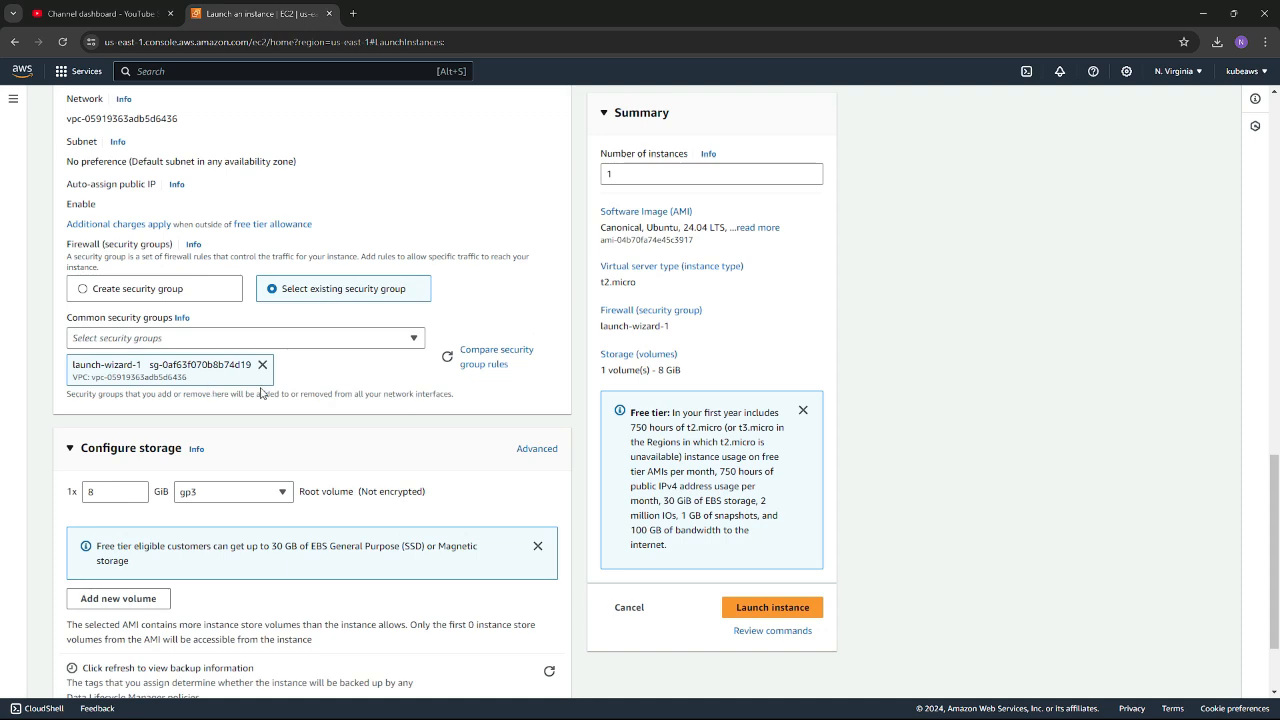
# Launch the kube-node2 instance and reload the list of EC2 instances
pyautogui.scroll(-1, 309, 386)
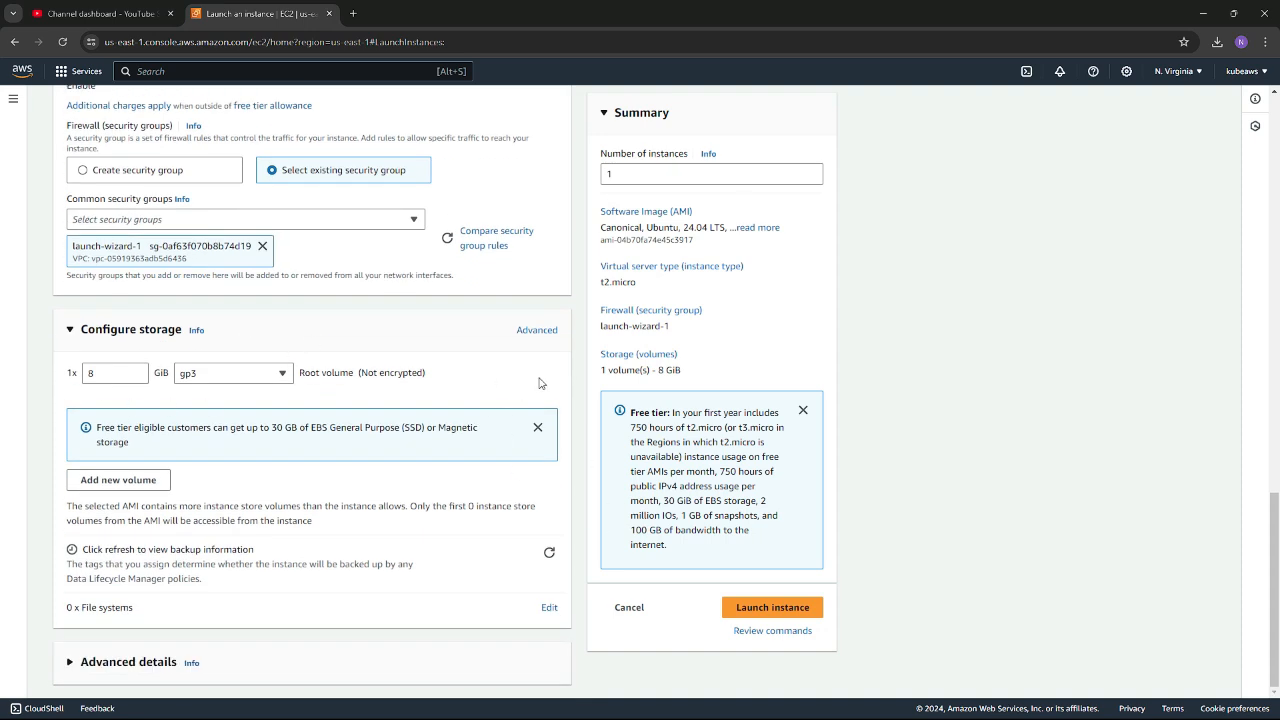
pyautogui.click(767, 617)
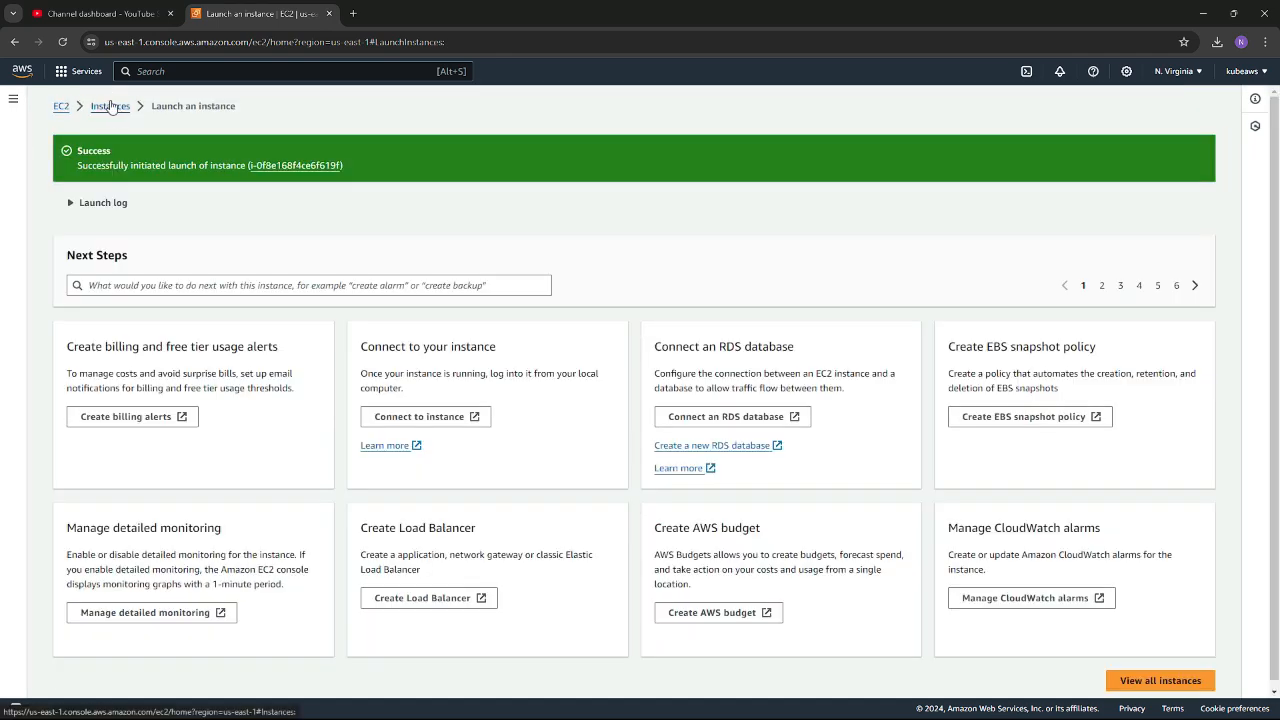
pyautogui.click(112, 105)
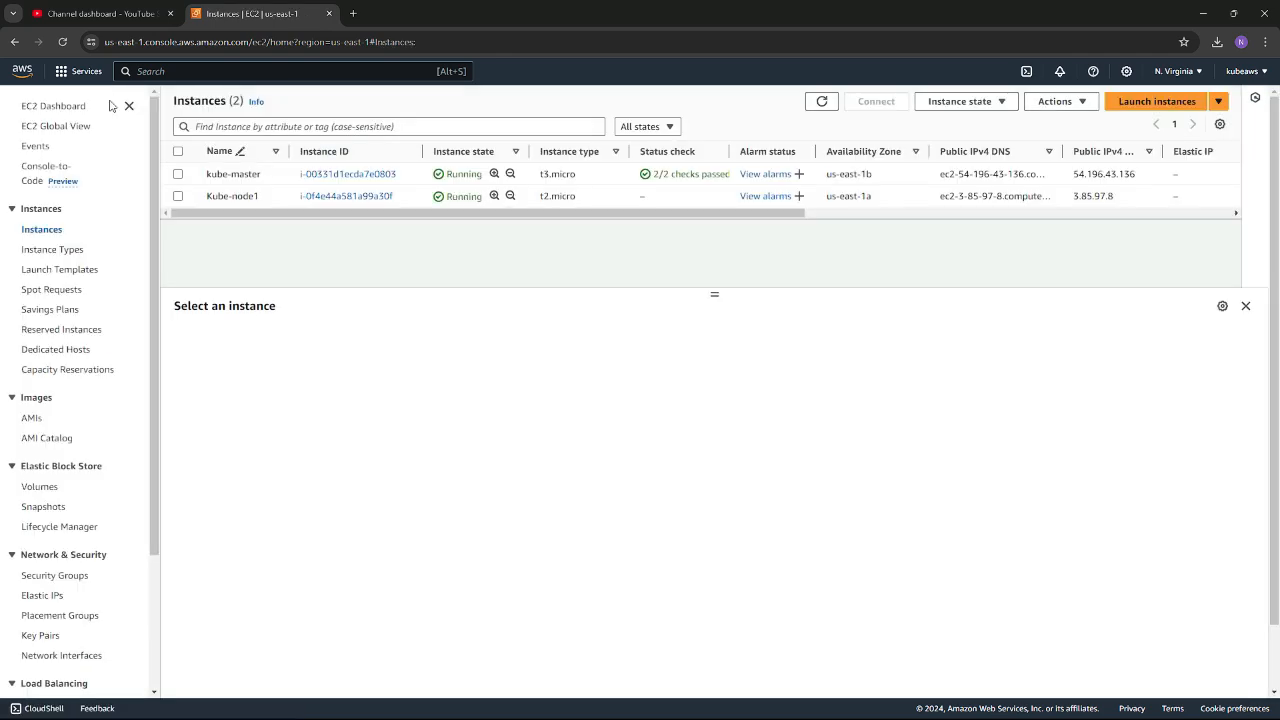
pyautogui.click(62, 41)
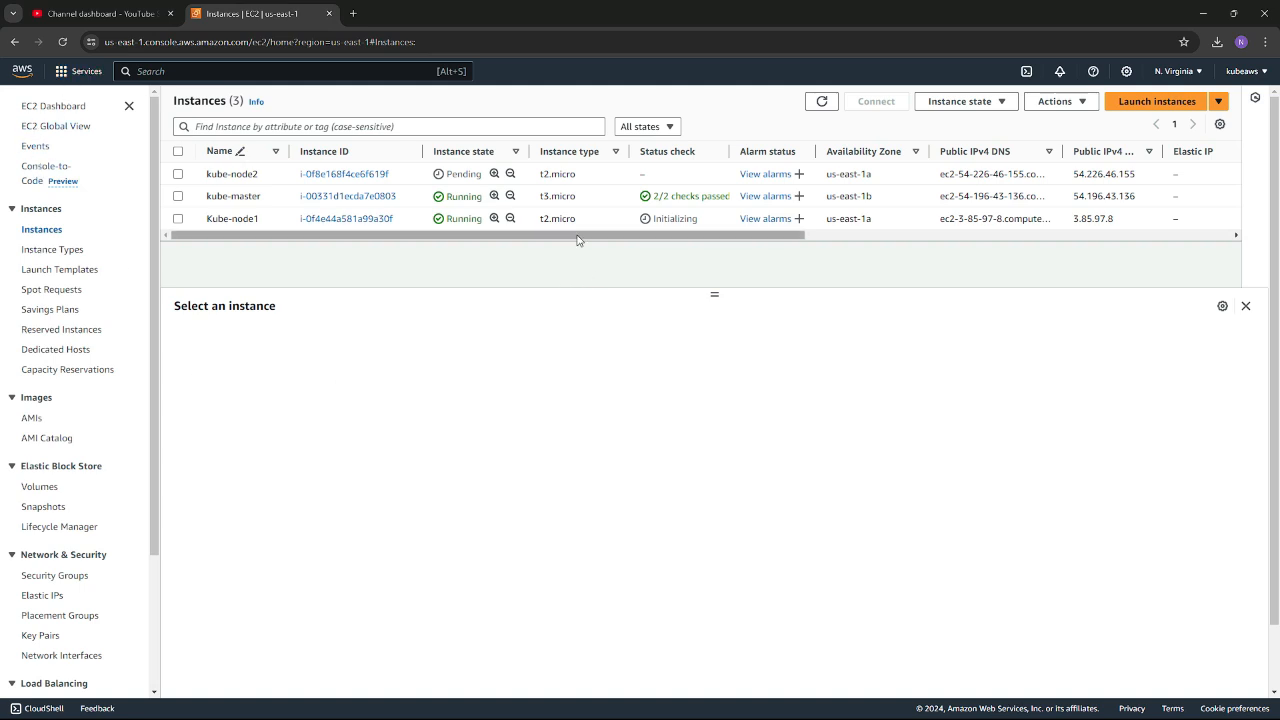
# Select the Kube-node1 instance and copy its public IPv4 address
pyautogui.moveTo(577, 240); pyautogui.dragTo(789, 232)
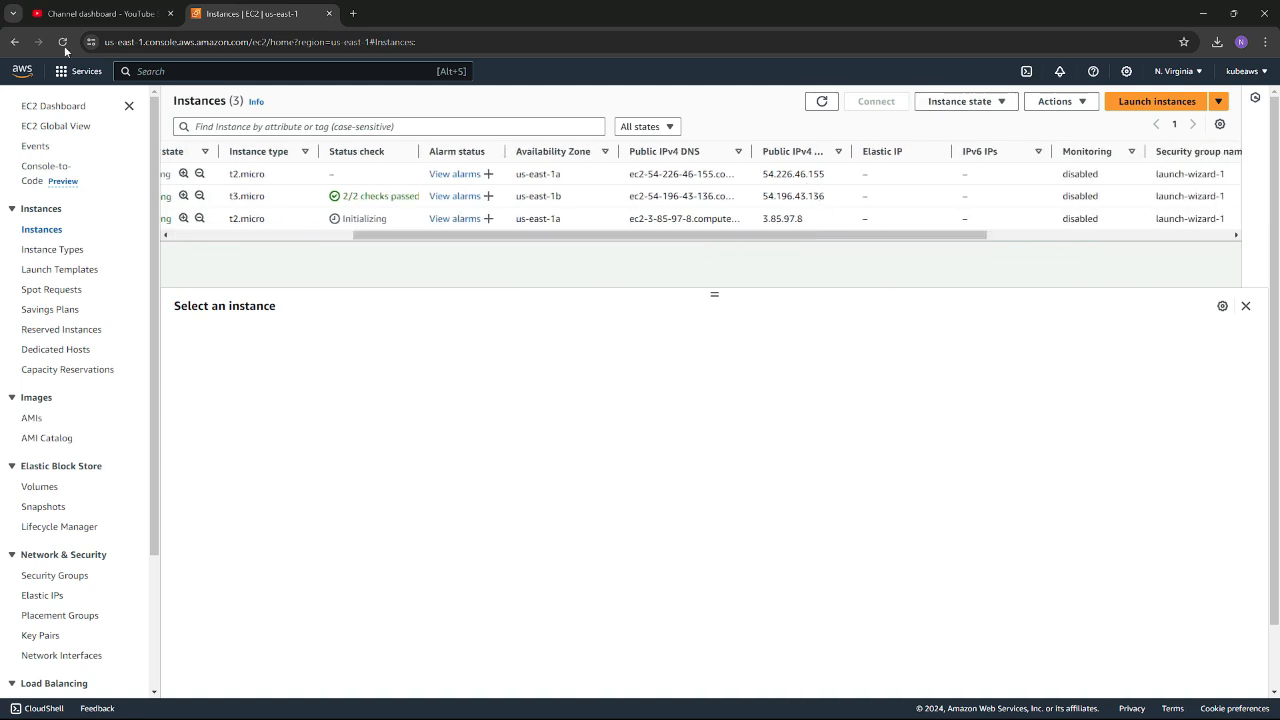
pyautogui.moveTo(395, 238); pyautogui.dragTo(67, 240)
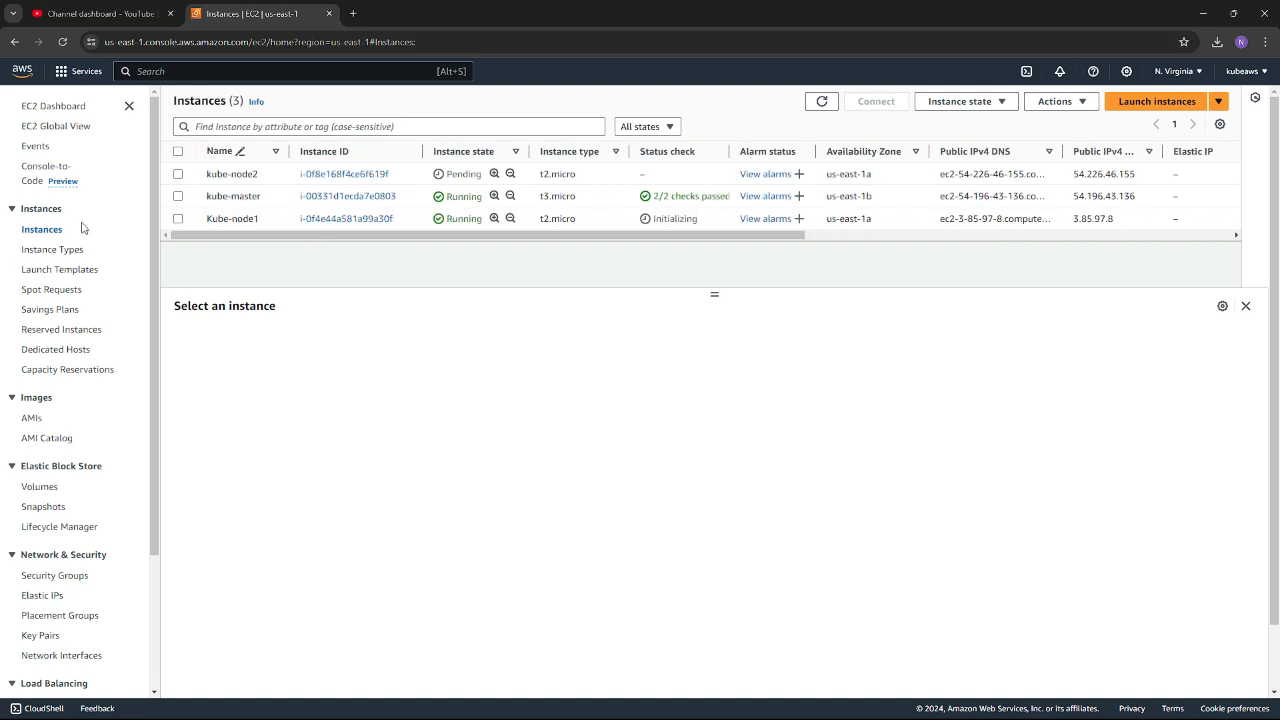
pyautogui.click(177, 219)
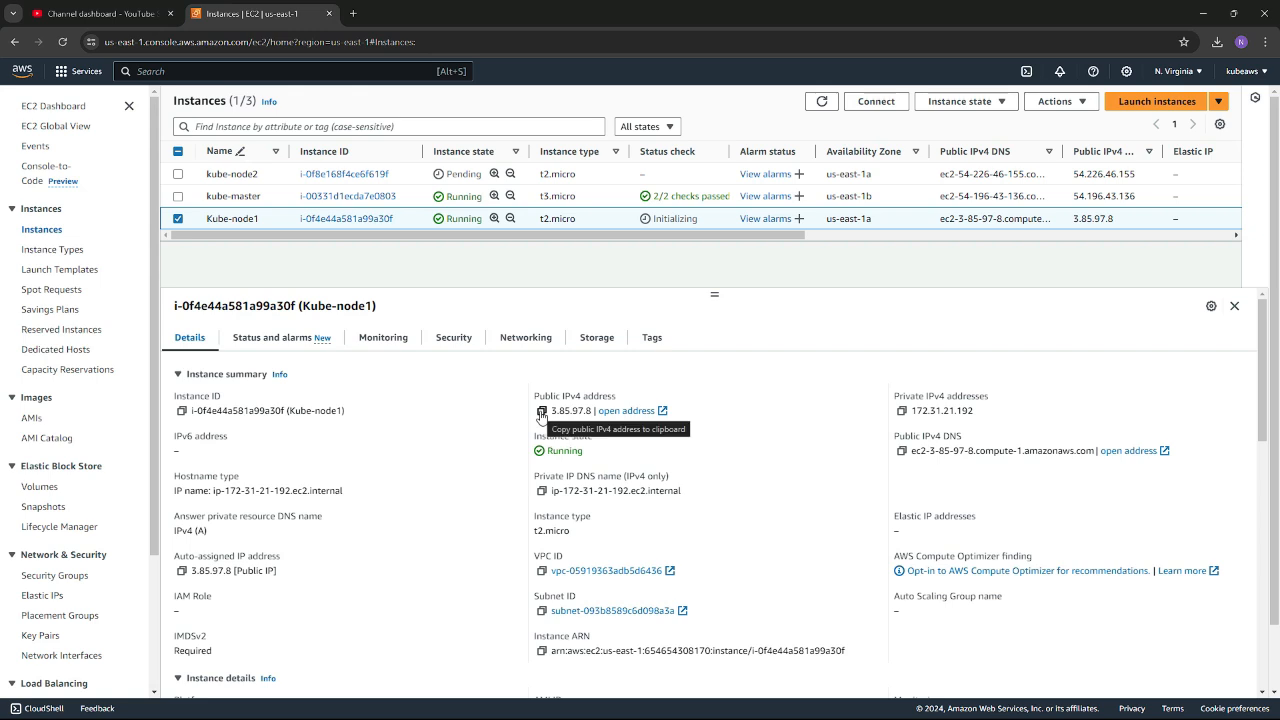
pyautogui.click(541, 413)
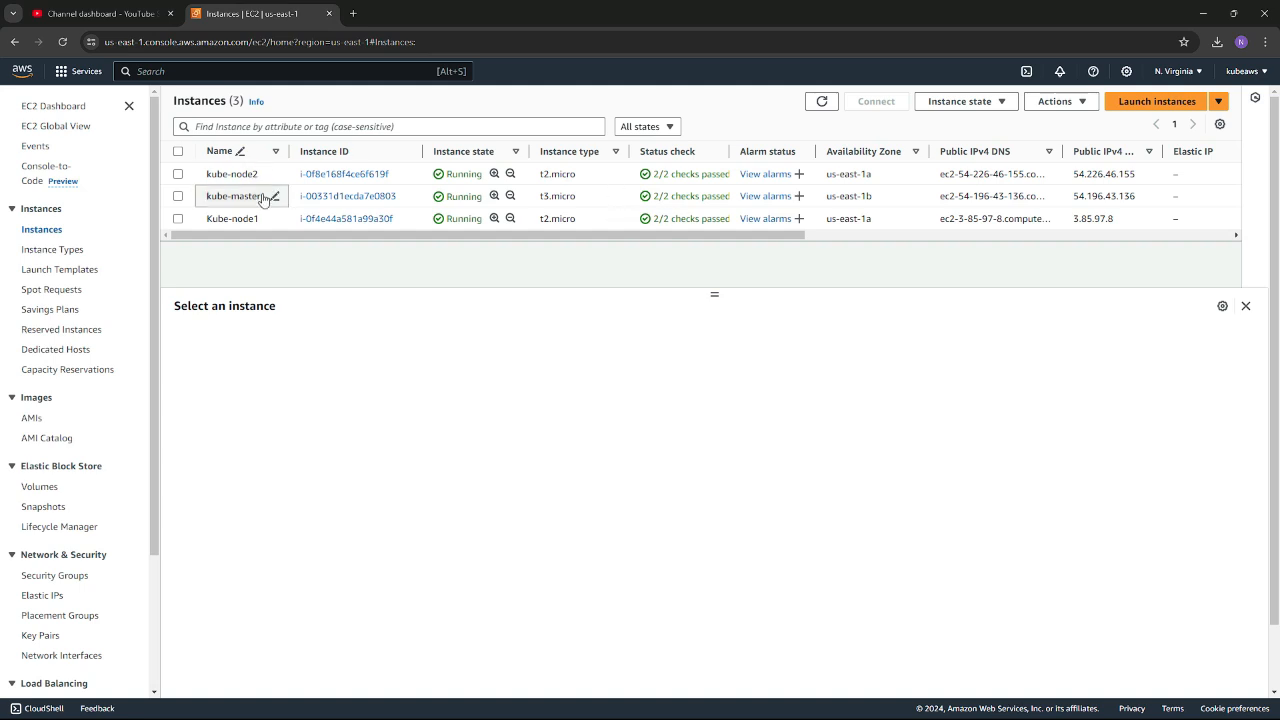
pyautogui.click(178, 218)
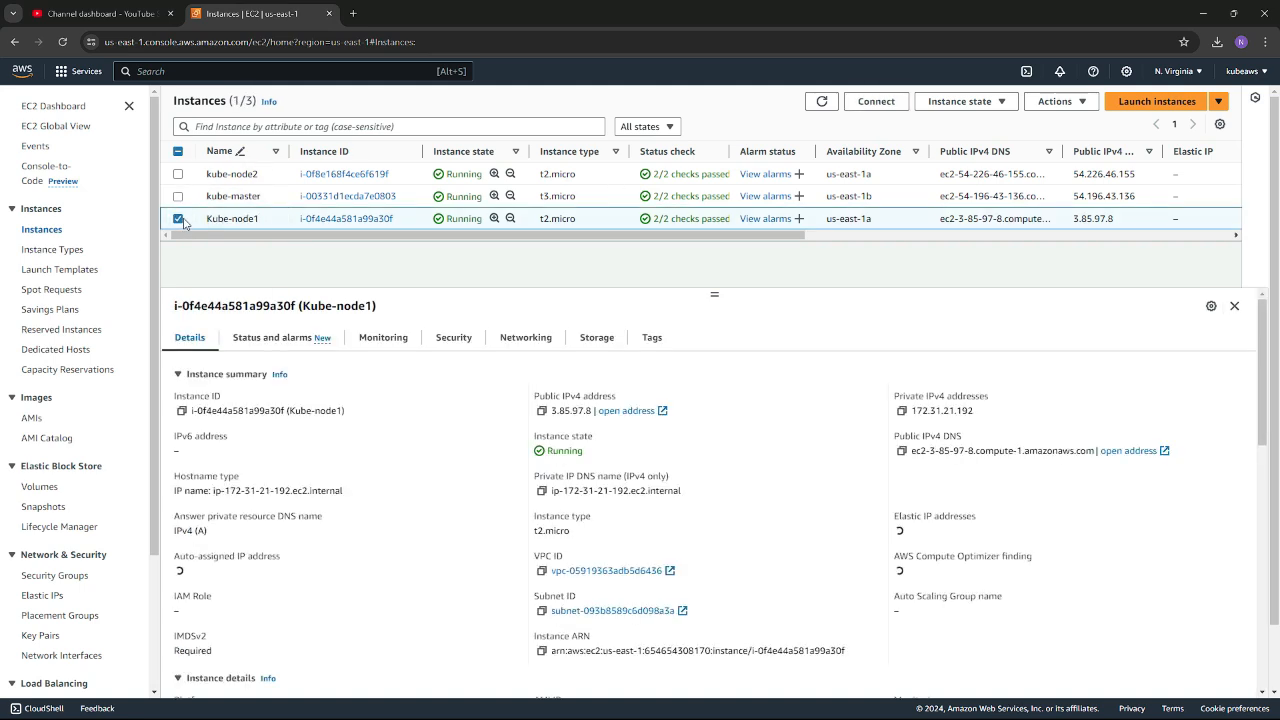
pyautogui.click(540, 410)
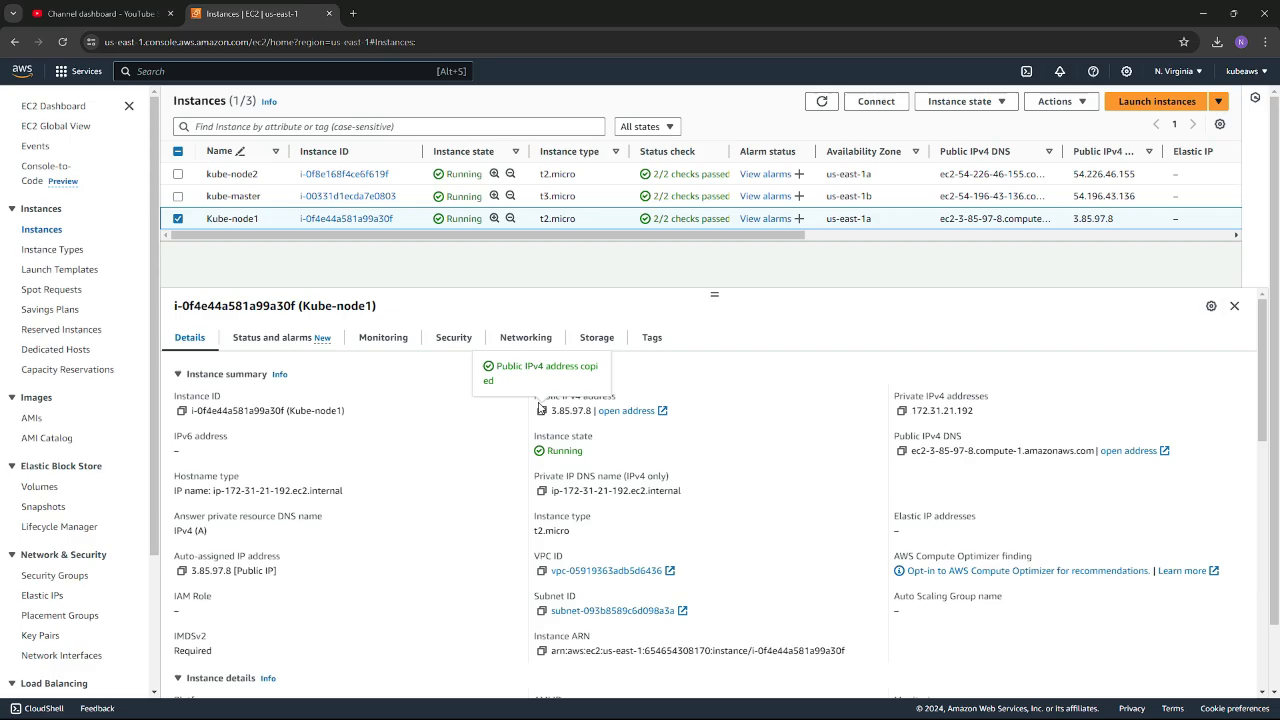
# Switch to PuTTY and set up a new session with the copied address 3.85.97.8 as the host
pyautogui.hotkey('alt', 'Tab')
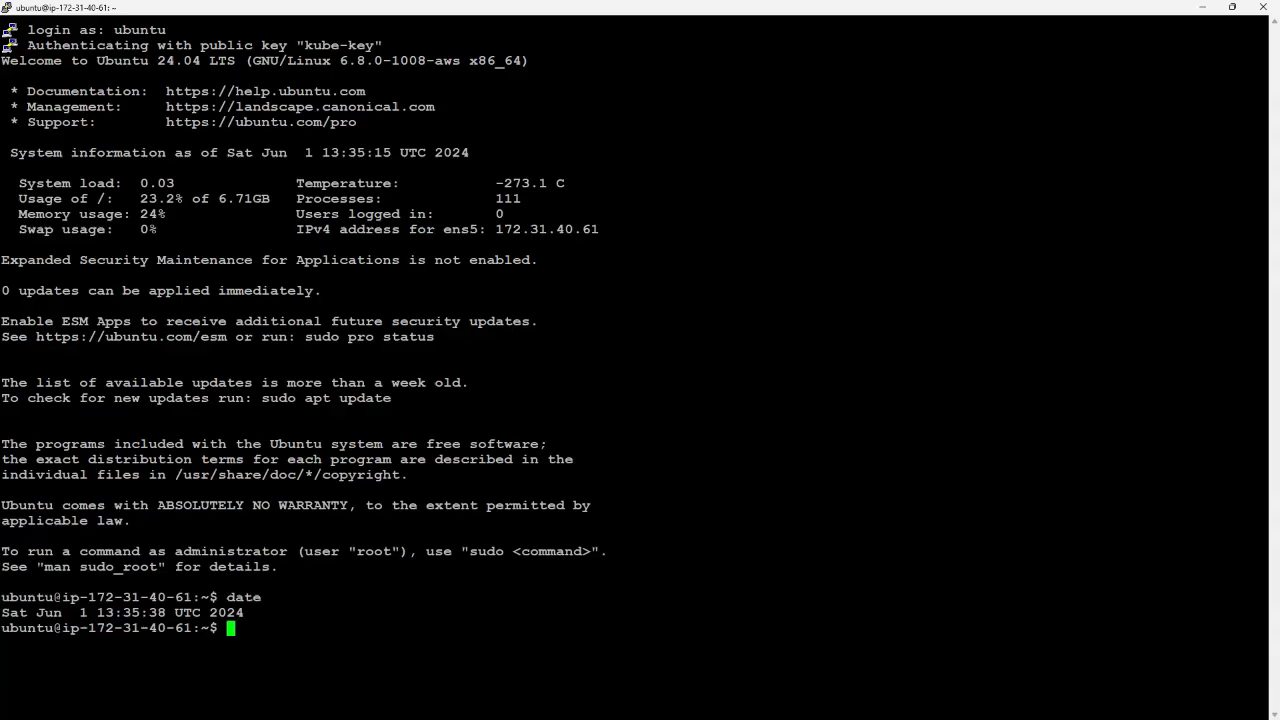
pyautogui.rightClick(659, 12)
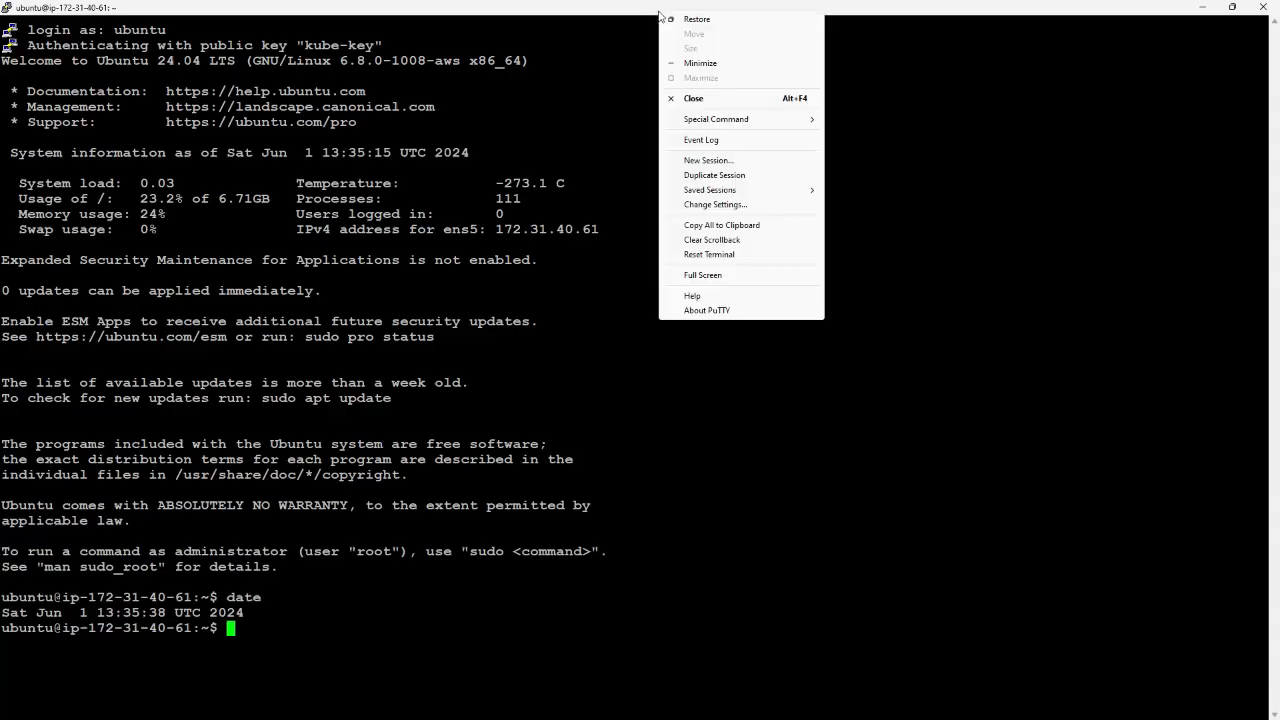
pyautogui.click(724, 161)
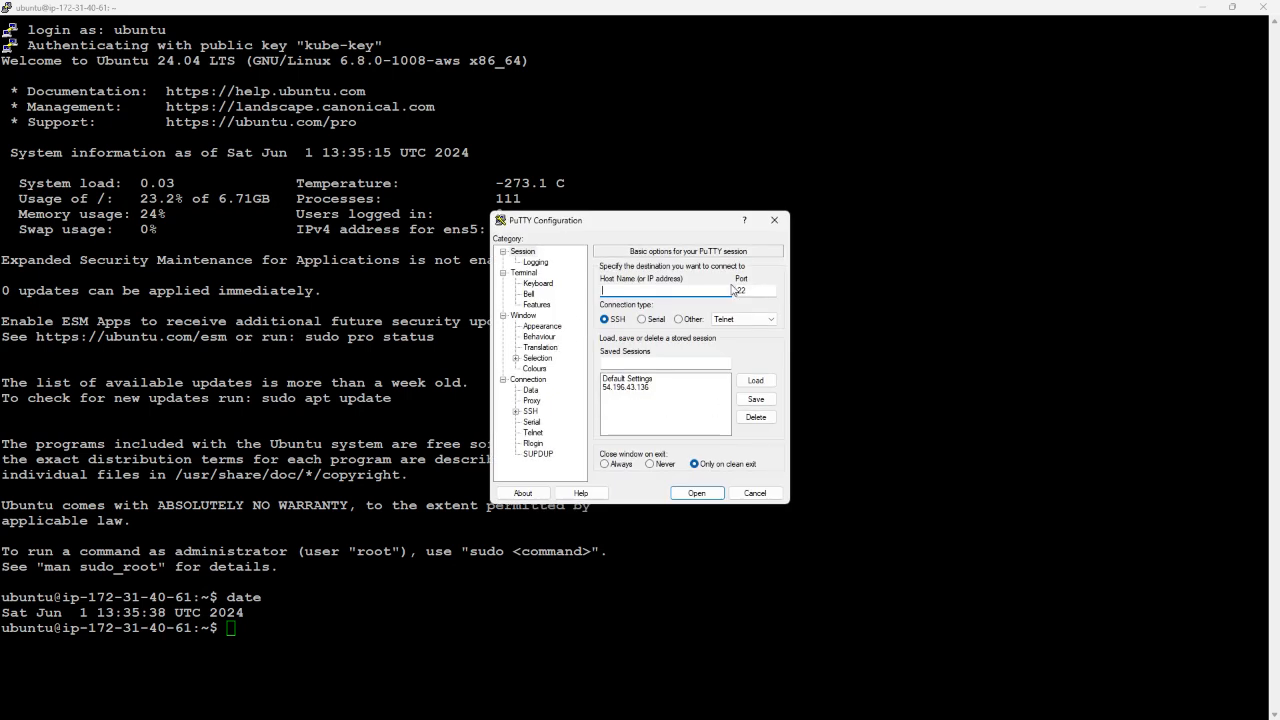
pyautogui.hotkey('ctrl', 'v')
# Set the kube-key file from Downloads as the private key for the session's SSH authentication
pyautogui.click(516, 411)
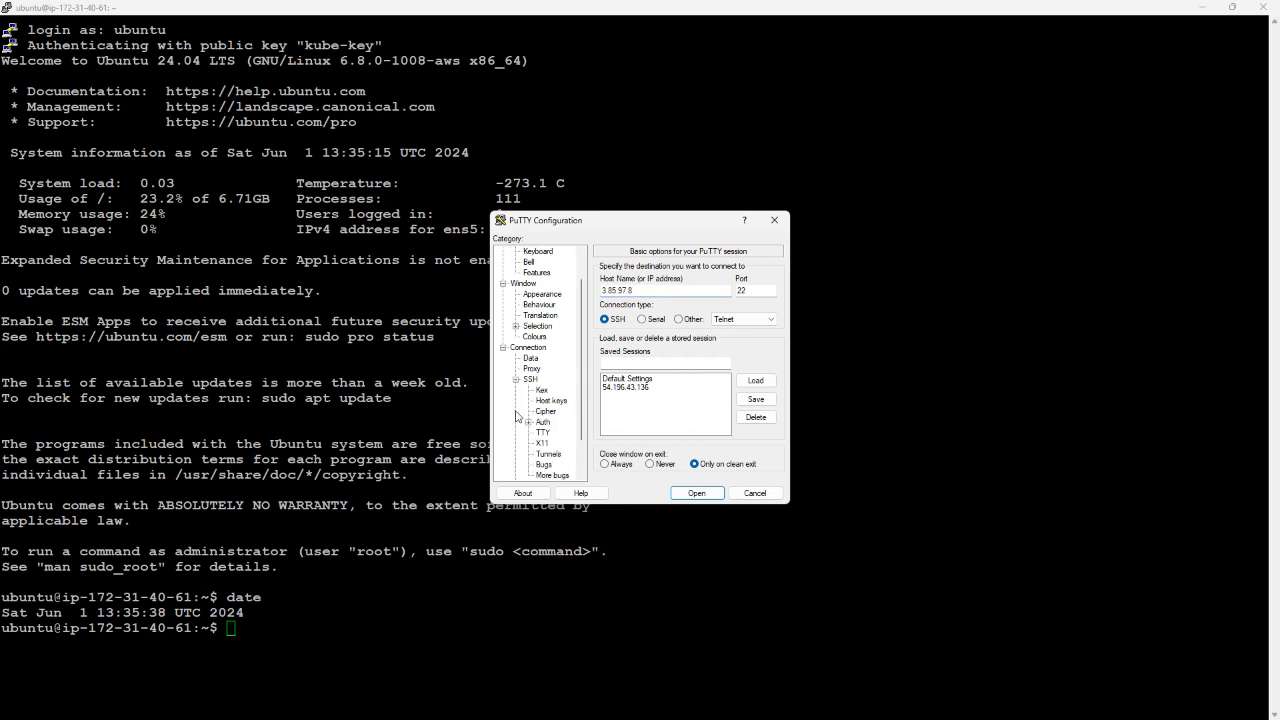
pyautogui.click(528, 422)
pyautogui.click(561, 432)
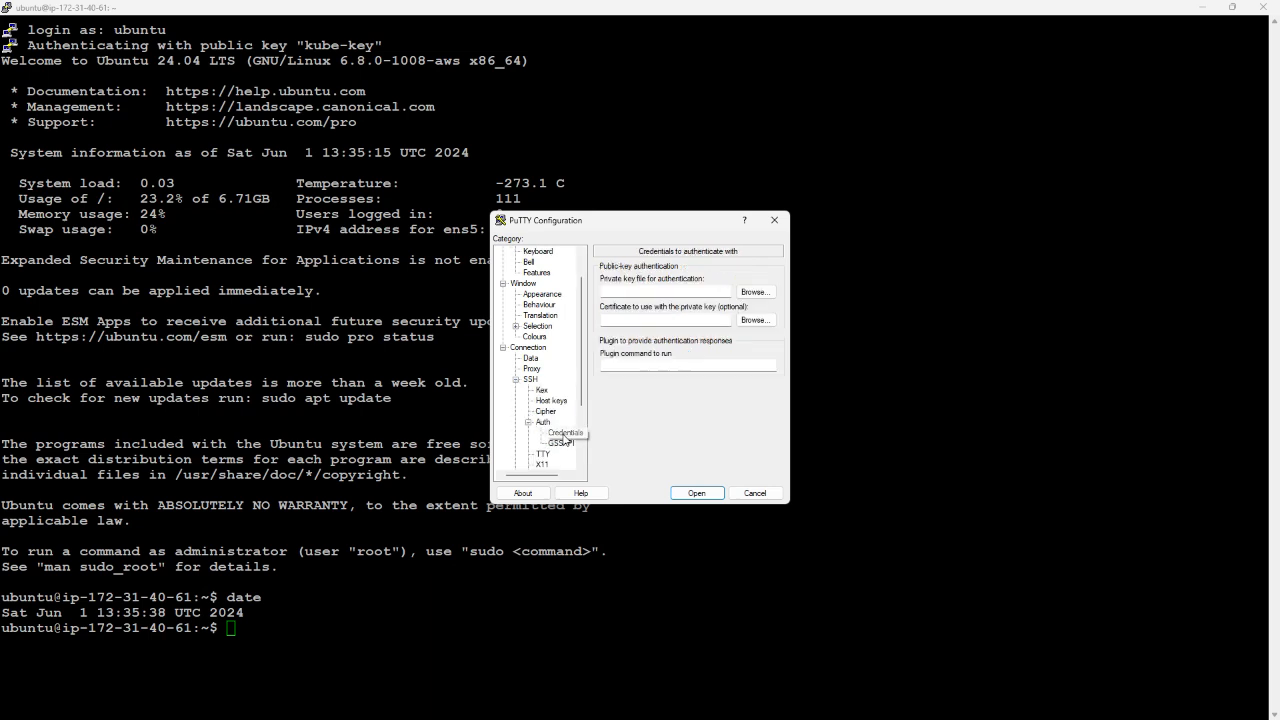
pyautogui.click(754, 292)
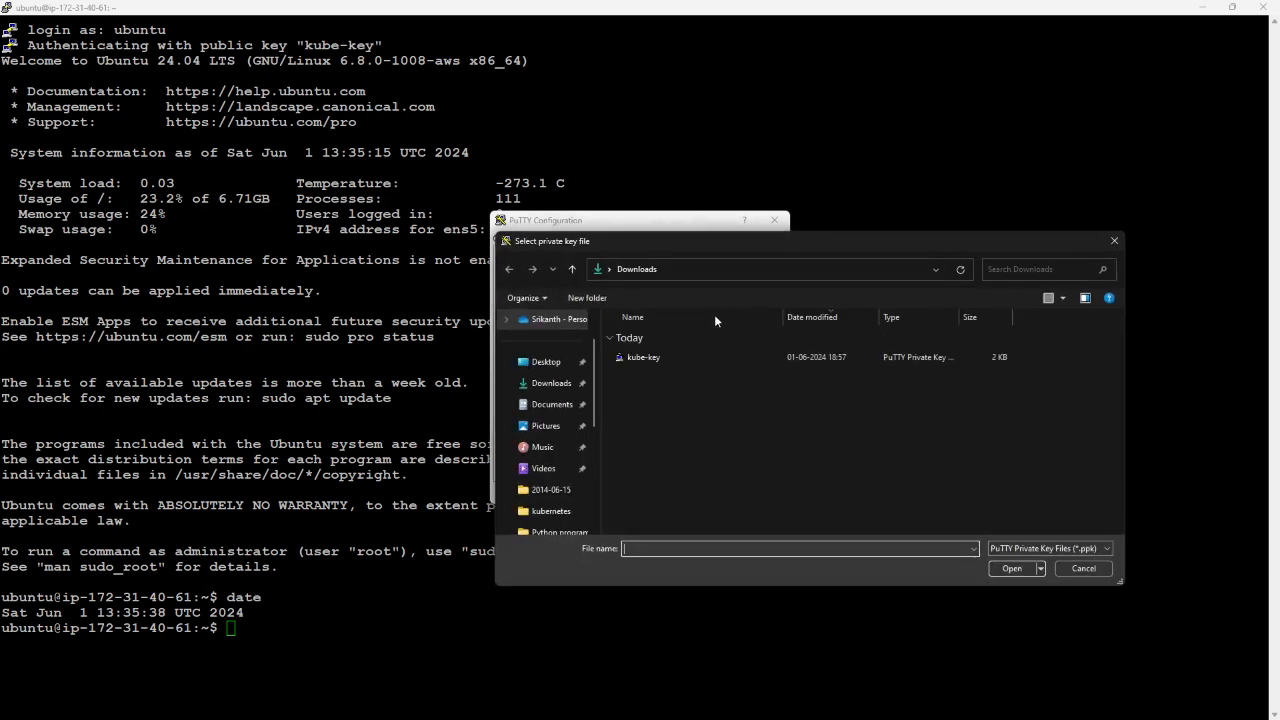
pyautogui.click(656, 360)
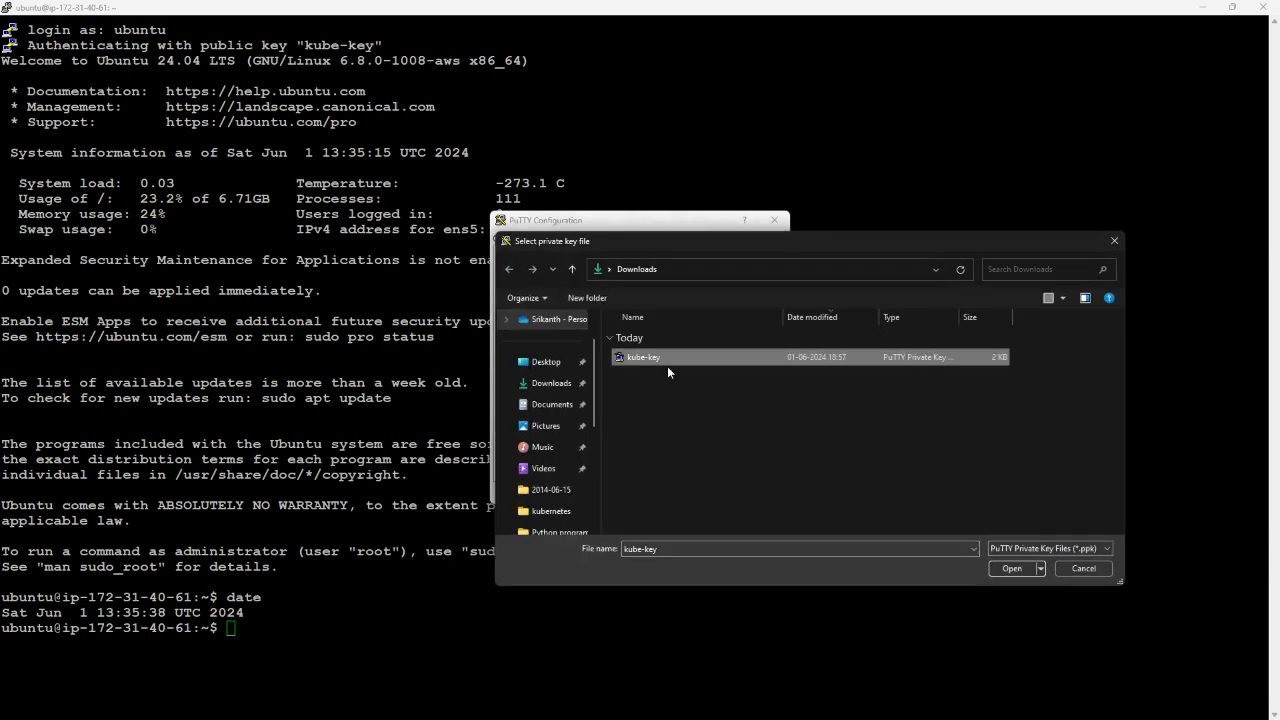
pyautogui.click(1012, 569)
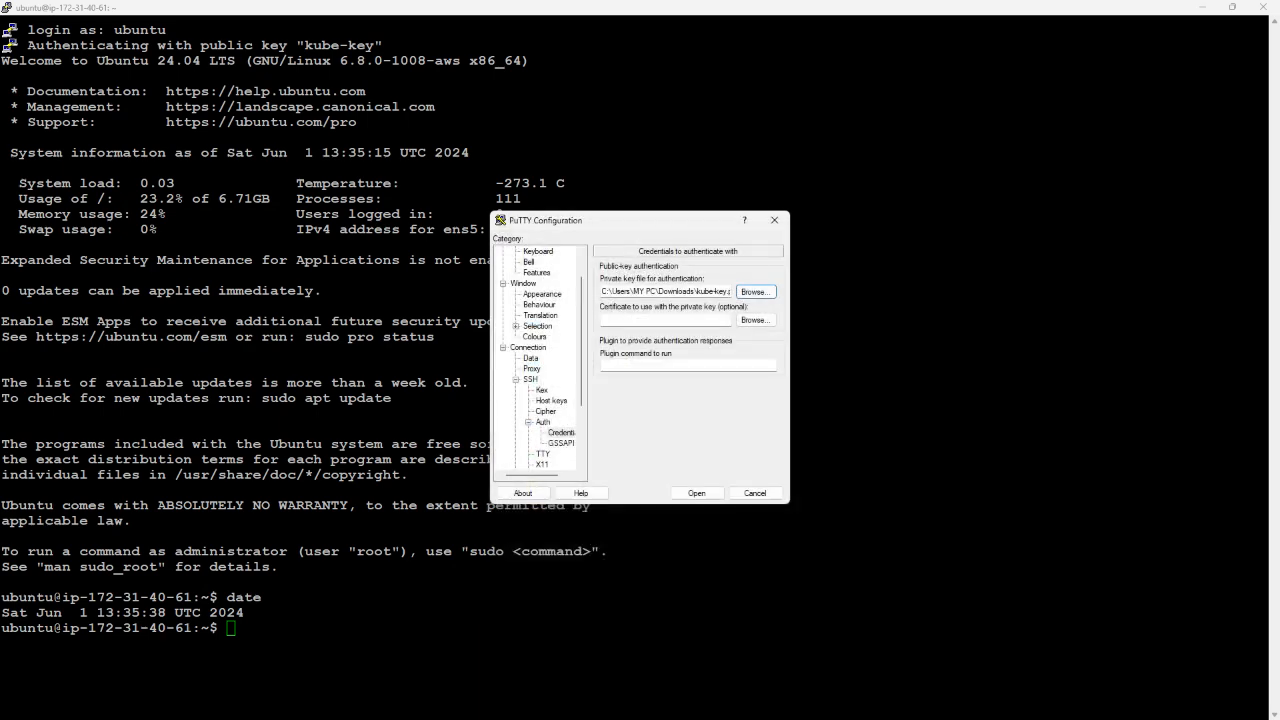
# Open the SSH session to Kube-node1 and log in as ubuntu
pyautogui.click(696, 493)
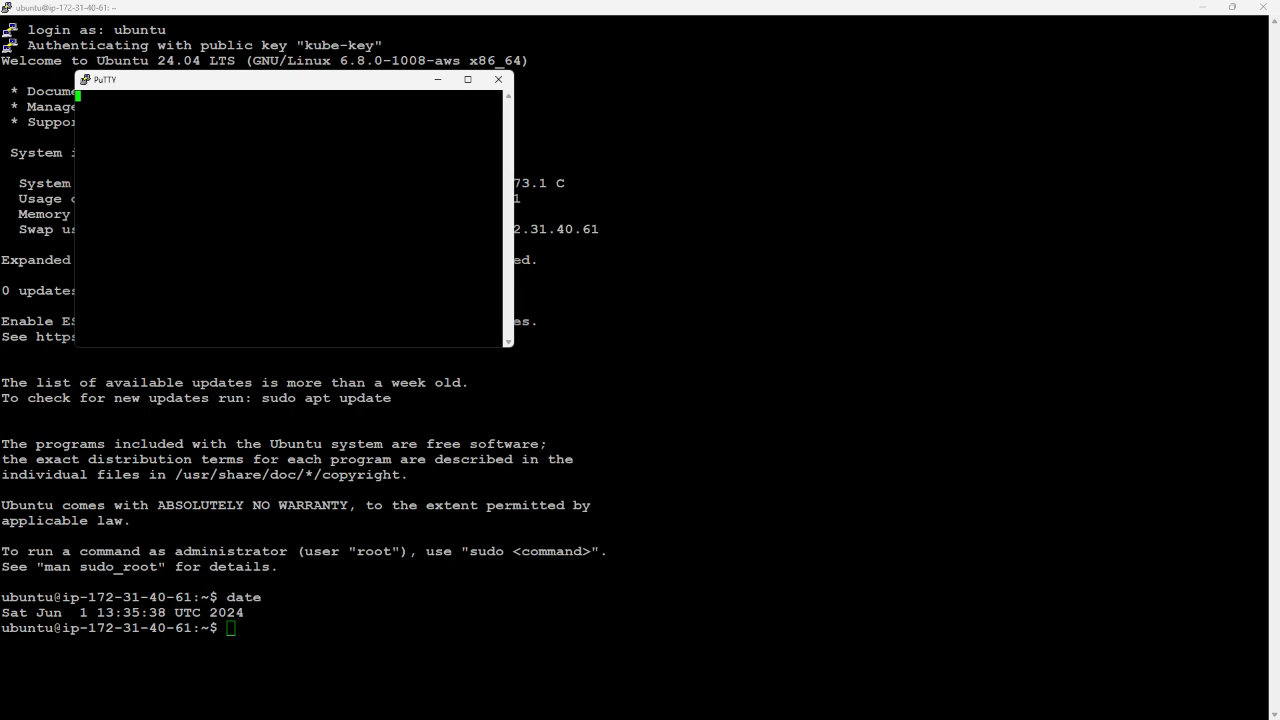
pyautogui.write('ubuntu')
pyautogui.press('Return')
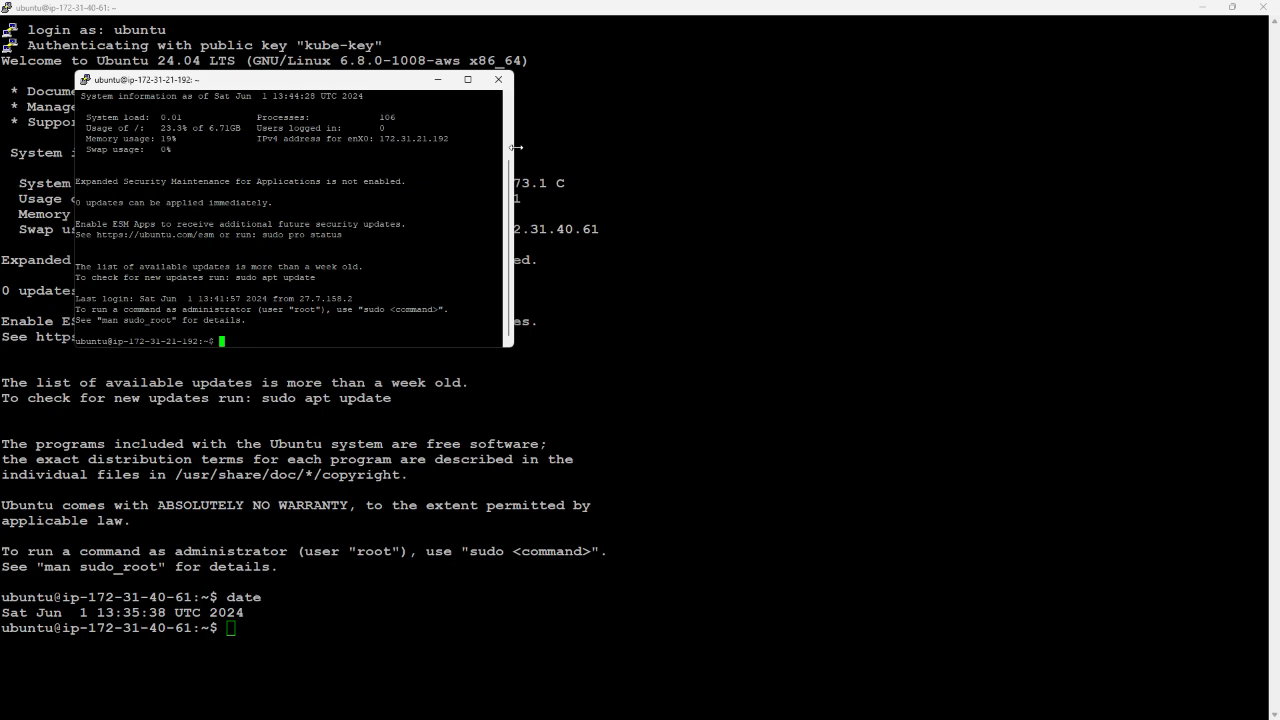
pyautogui.hotkey('alt', 'Tab')
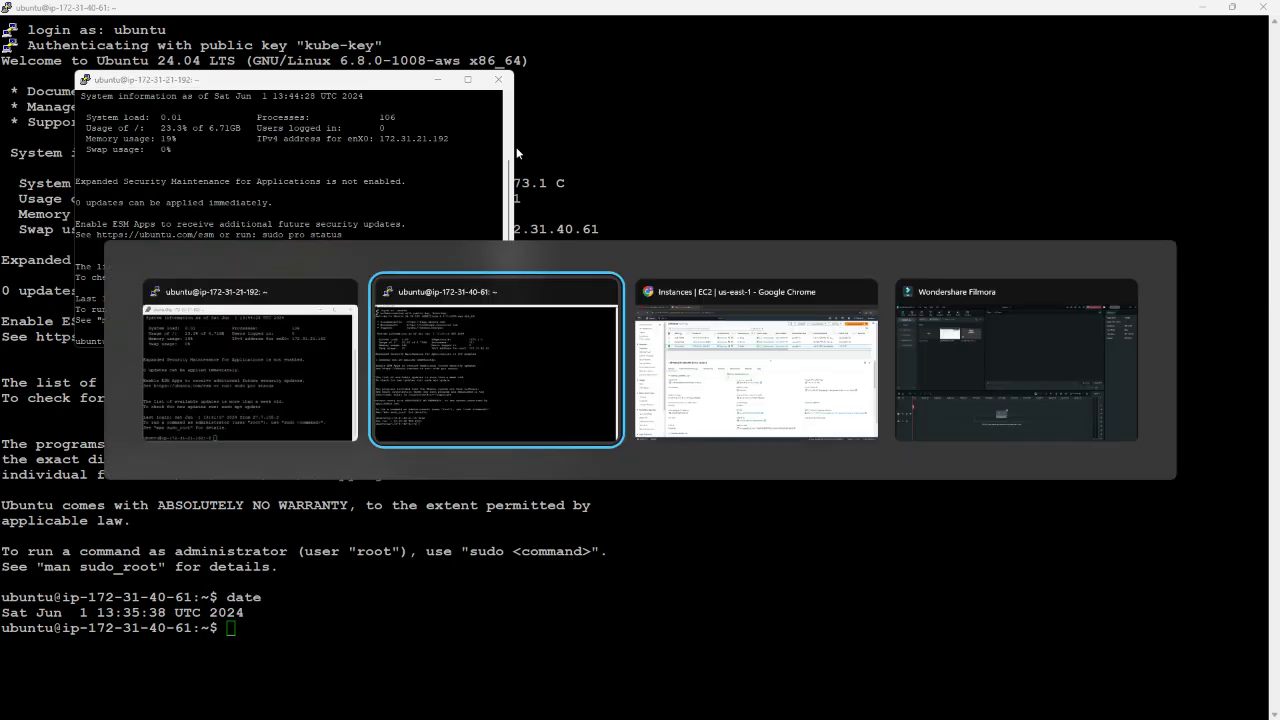
# Switch to the EC2 console in Chrome, select only the kube-node2 instance and copy its public IPv4 address
pyautogui.hotkey('alt', 'Tab')
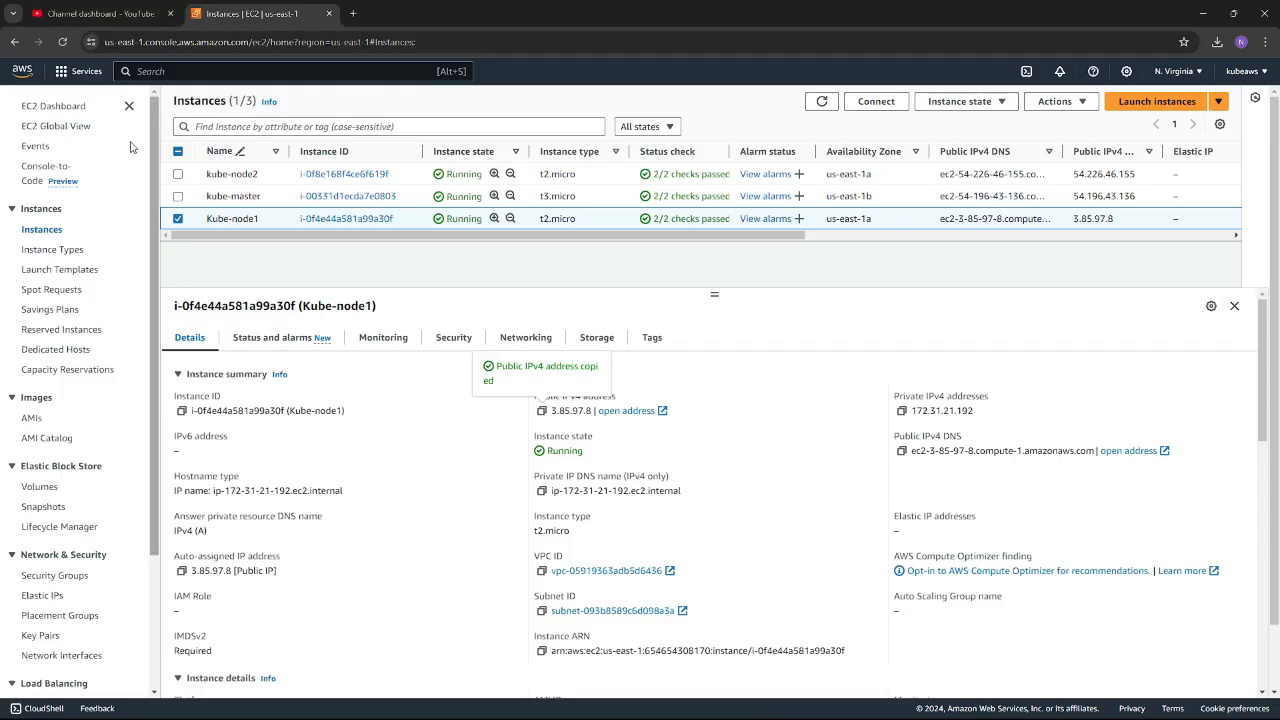
pyautogui.click(178, 218)
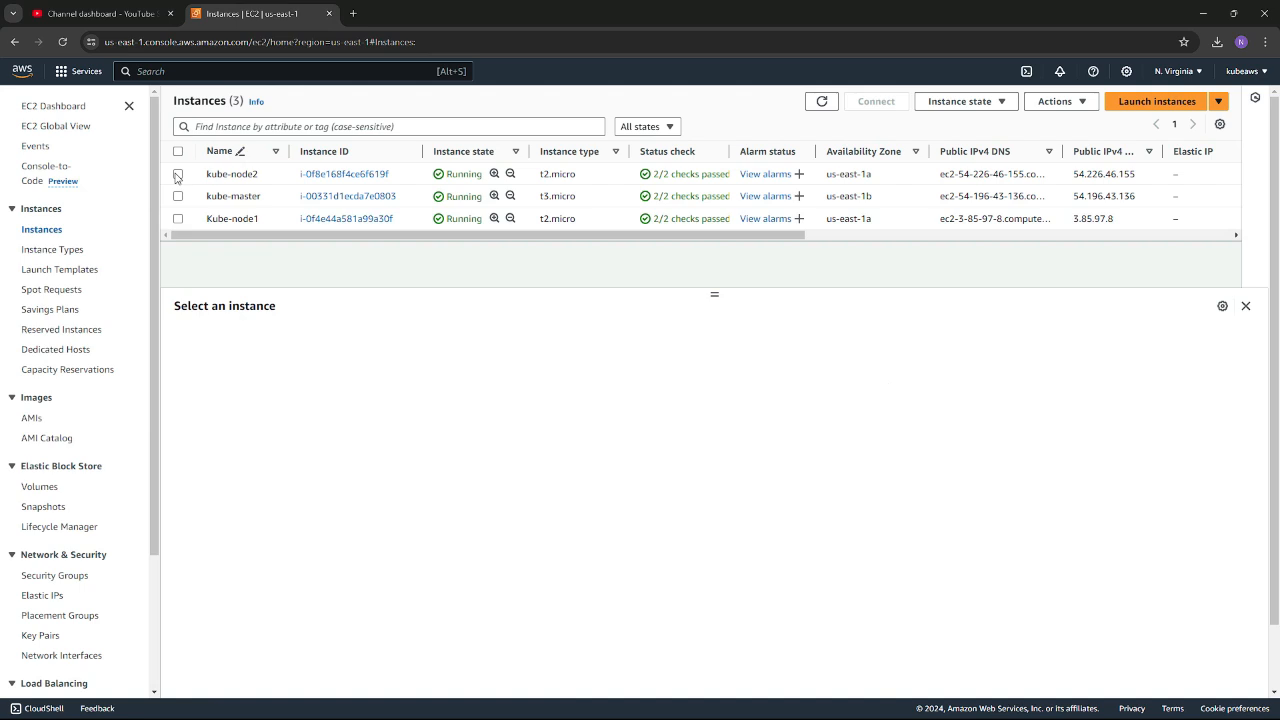
pyautogui.click(178, 174)
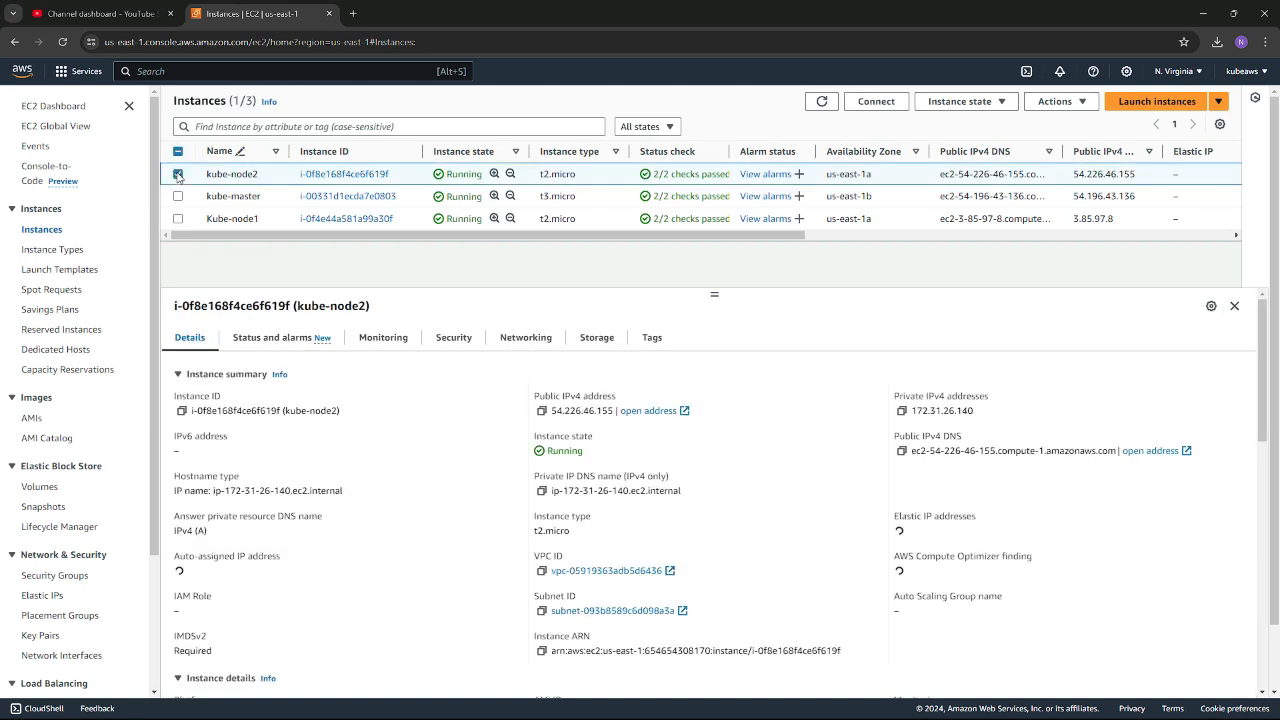
pyautogui.click(541, 412)
# Switch to PuTTY and start a new session with the copied address 54.226.46.155 as the host
pyautogui.hotkey('alt', 'Tab')
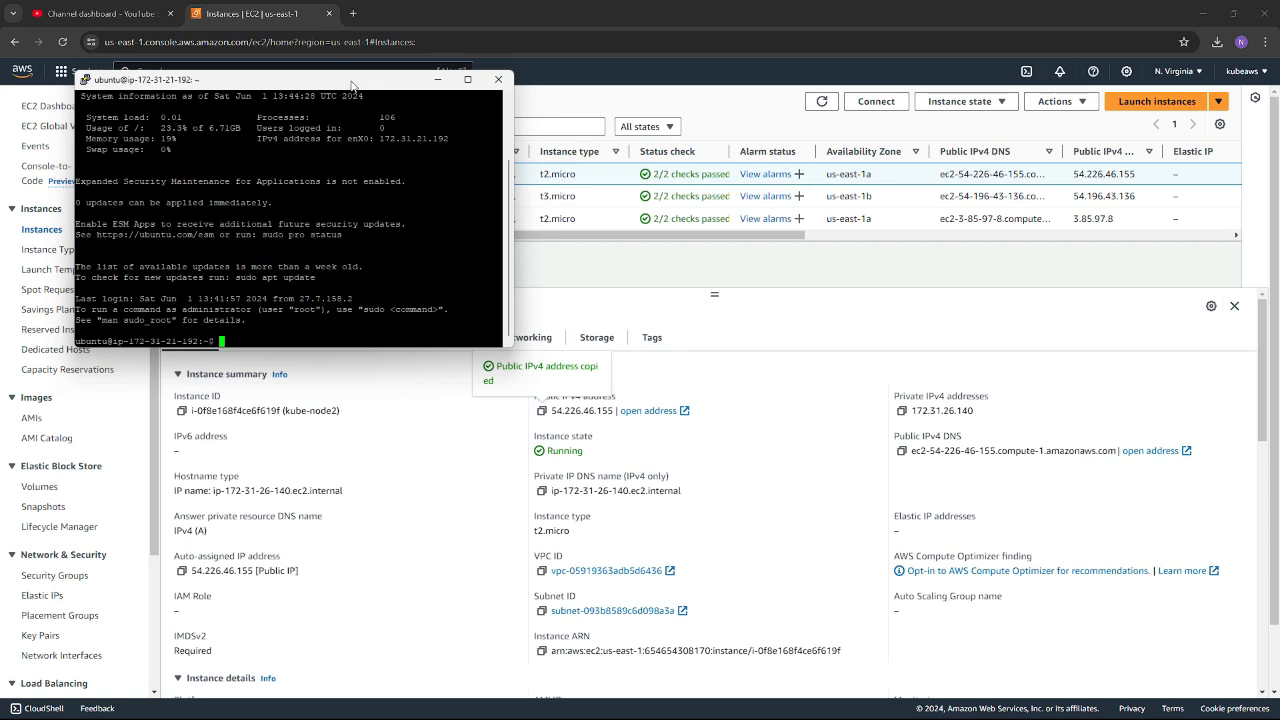
pyautogui.rightClick(351, 84)
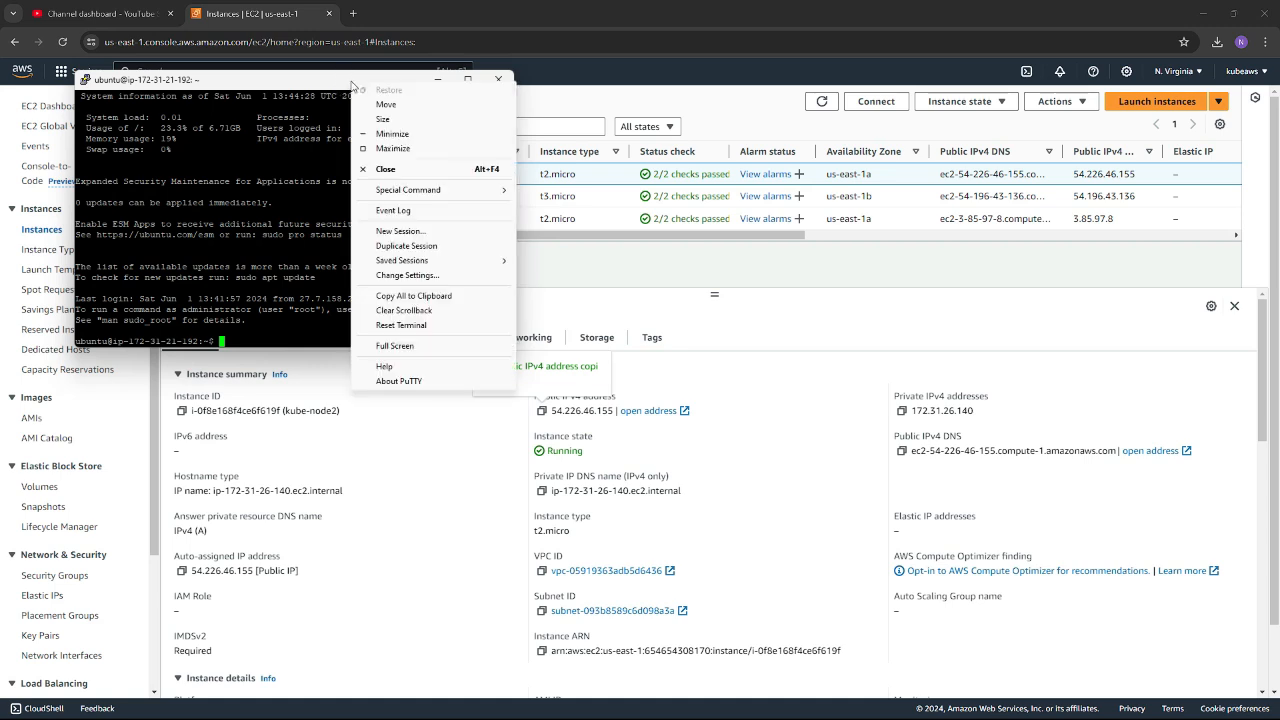
pyautogui.click(400, 231)
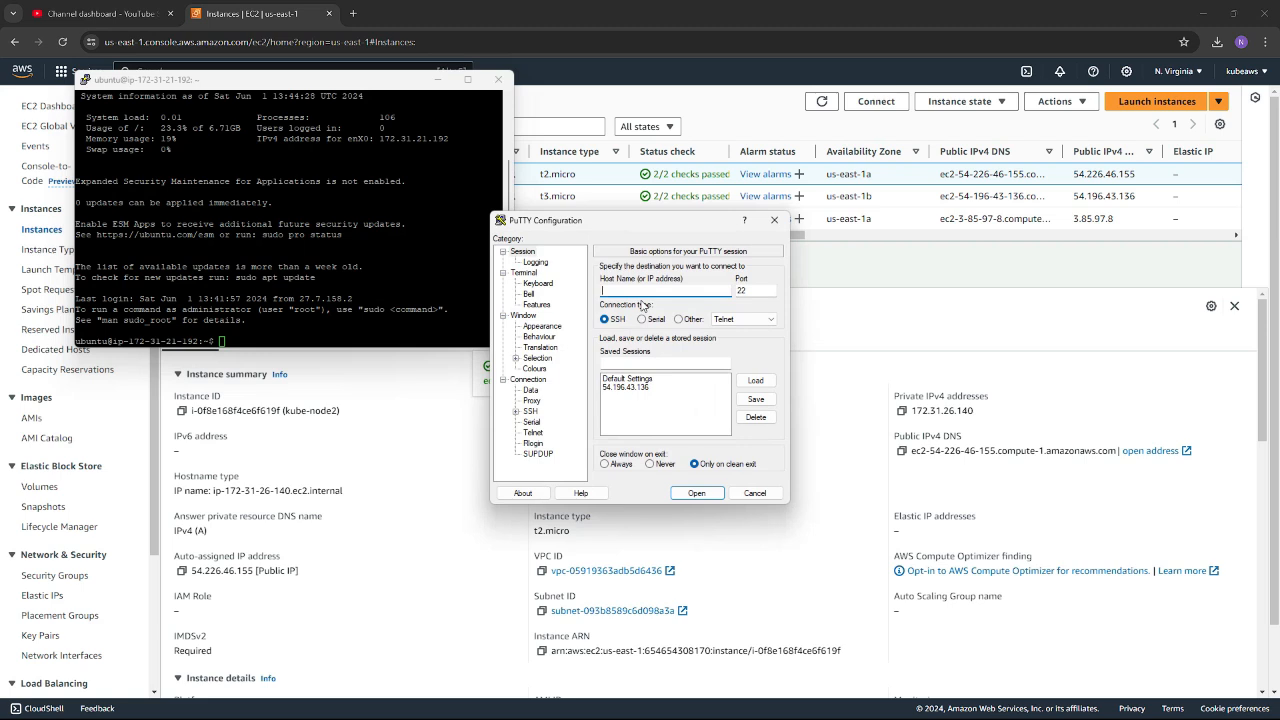
pyautogui.hotkey('ctrl', 'v')
# Load the kube-key file from Downloads as the private key in the new session's SSH authentication credentials
pyautogui.click(515, 411)
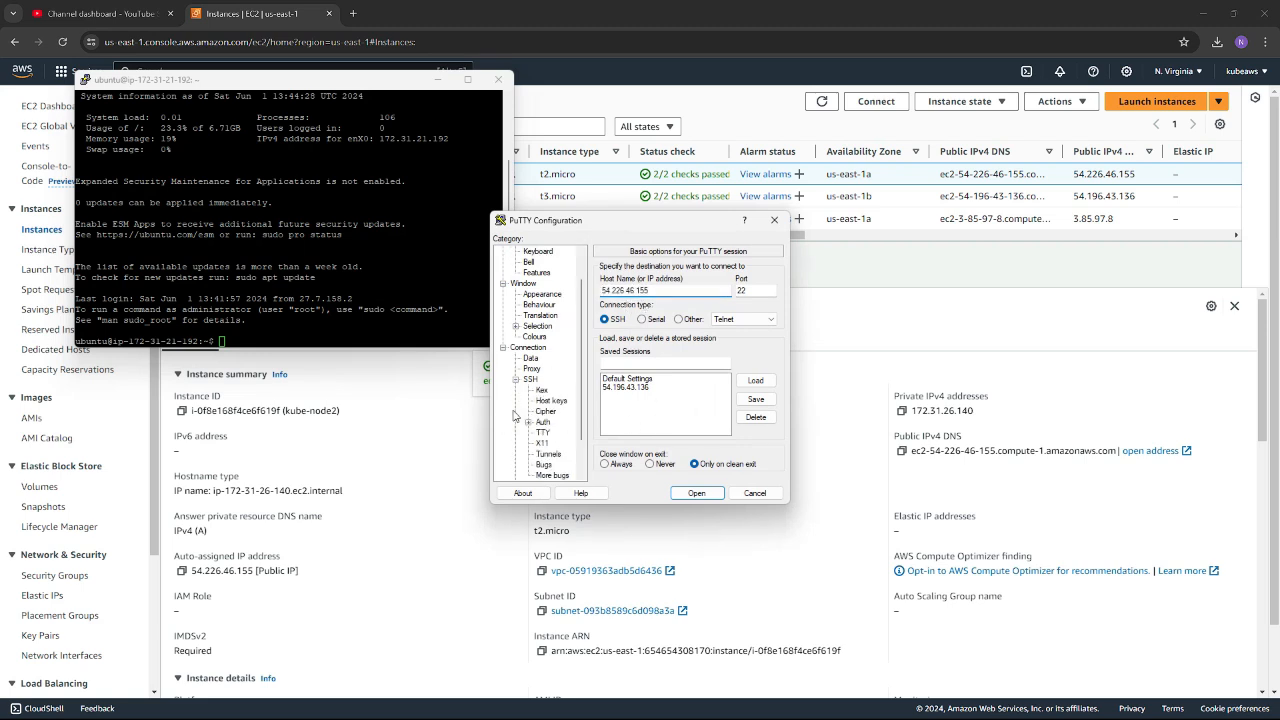
pyautogui.click(529, 422)
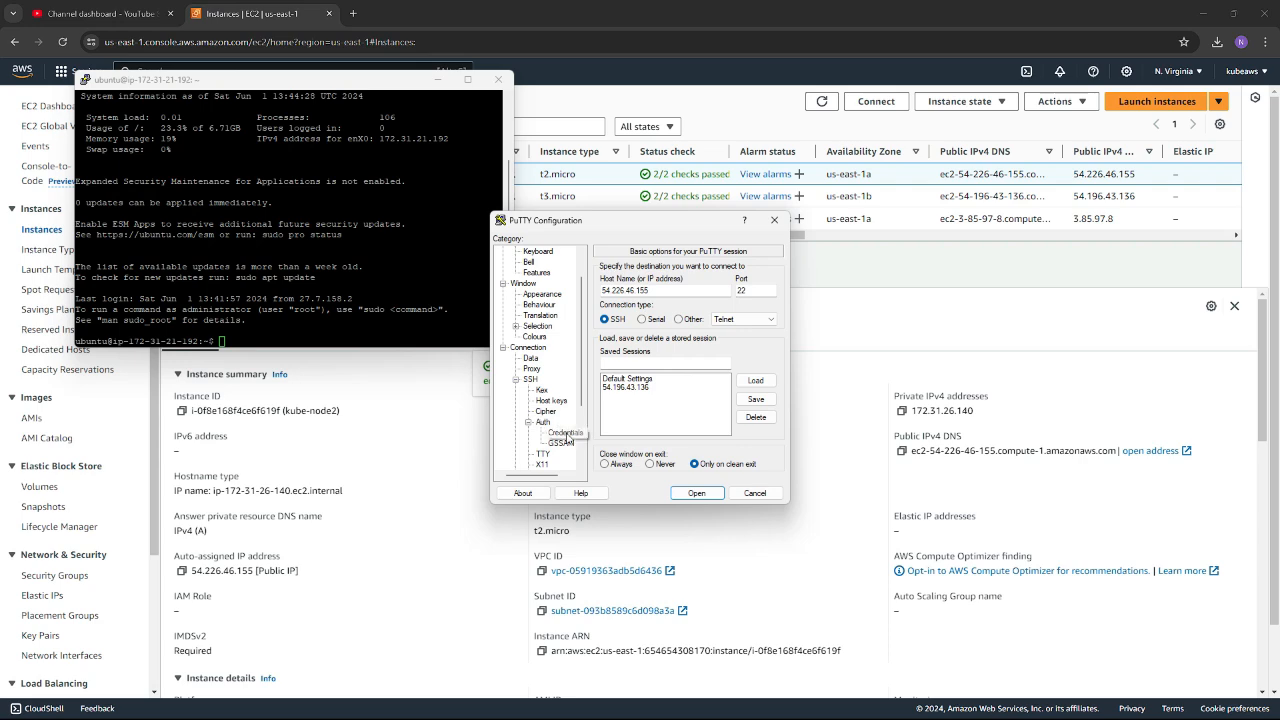
pyautogui.click(561, 432)
pyautogui.click(753, 292)
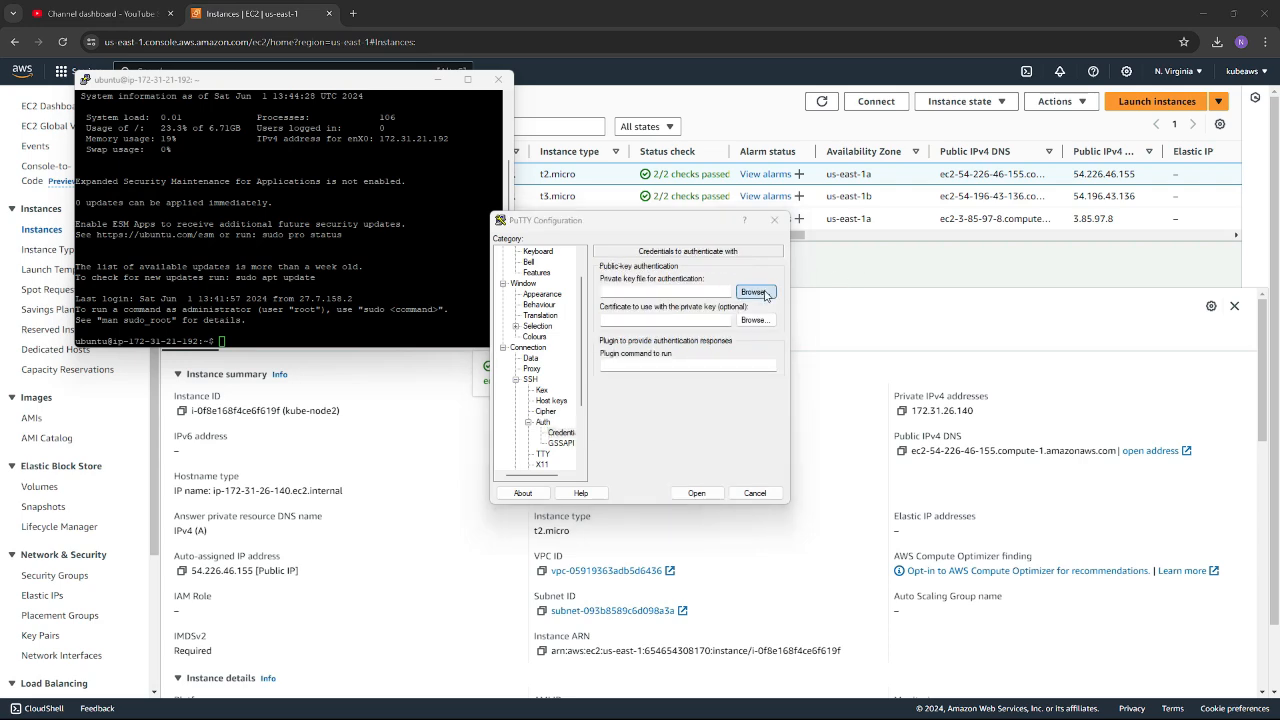
pyautogui.click(655, 360)
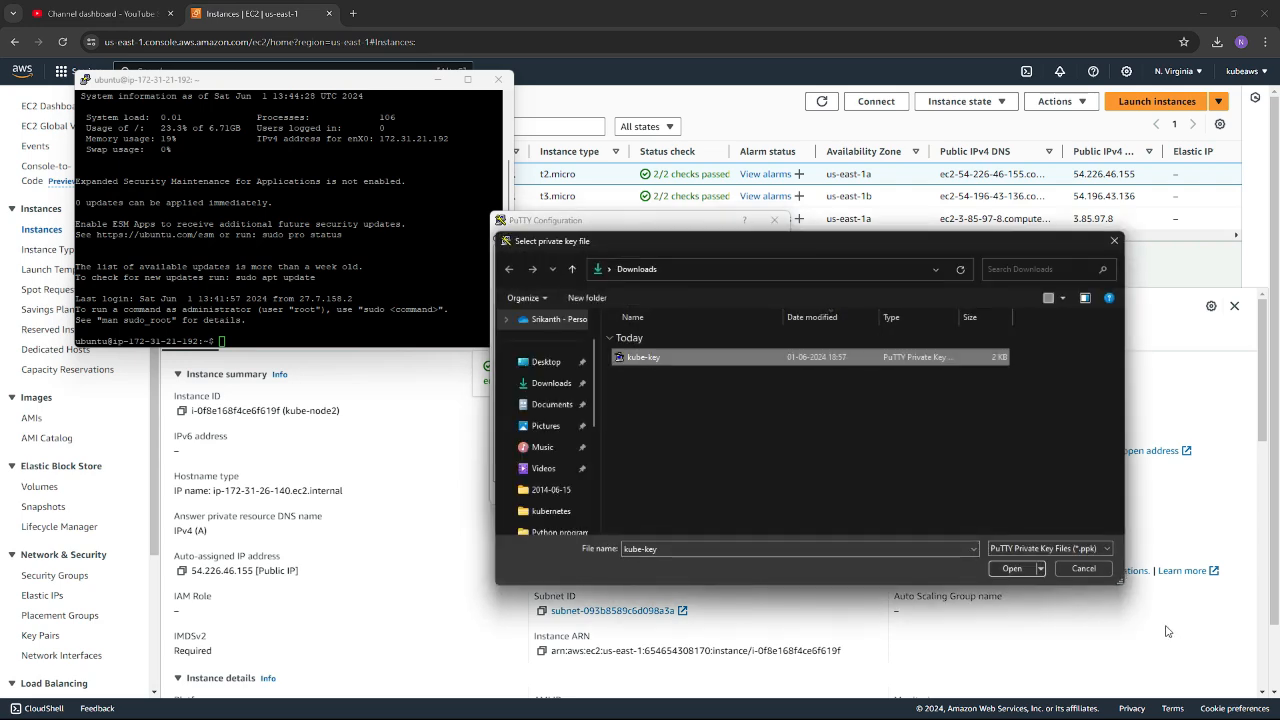
pyautogui.click(1012, 569)
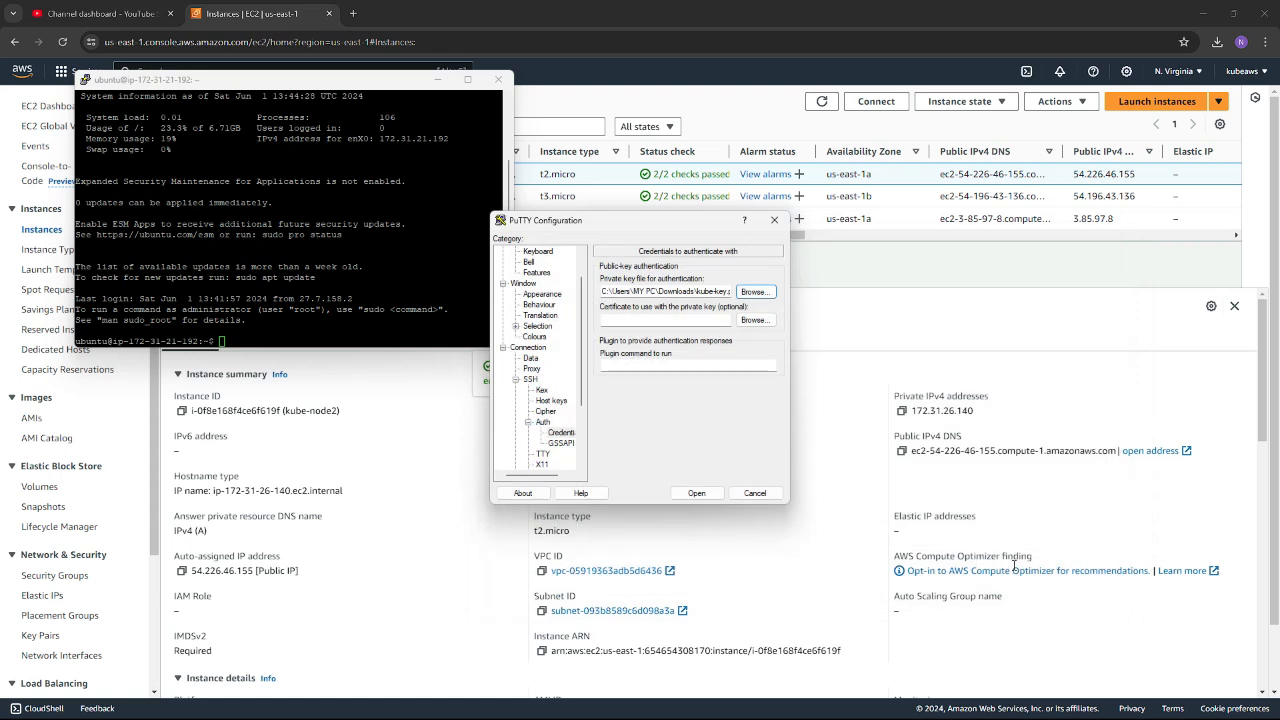
# Open the SSH session to kube-node2 and log in as ubuntu
pyautogui.click(702, 491)
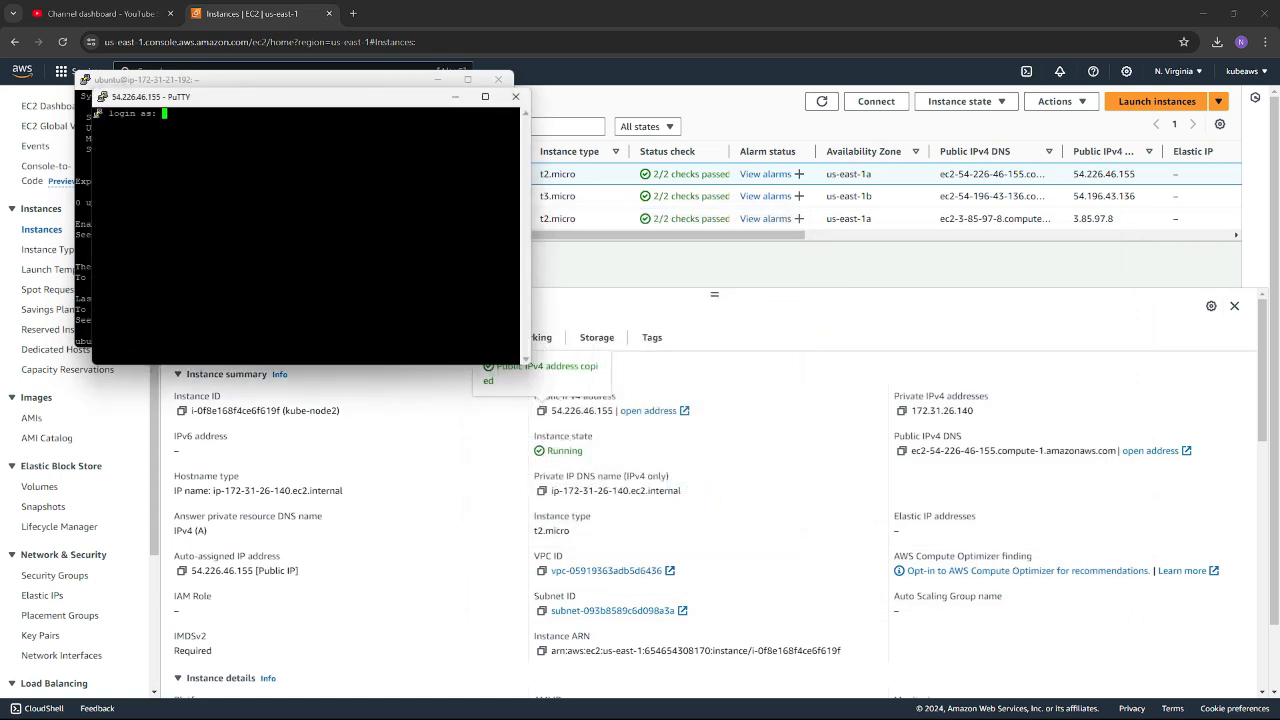
pyautogui.write('ubuntu')
pyautogui.press('Return')
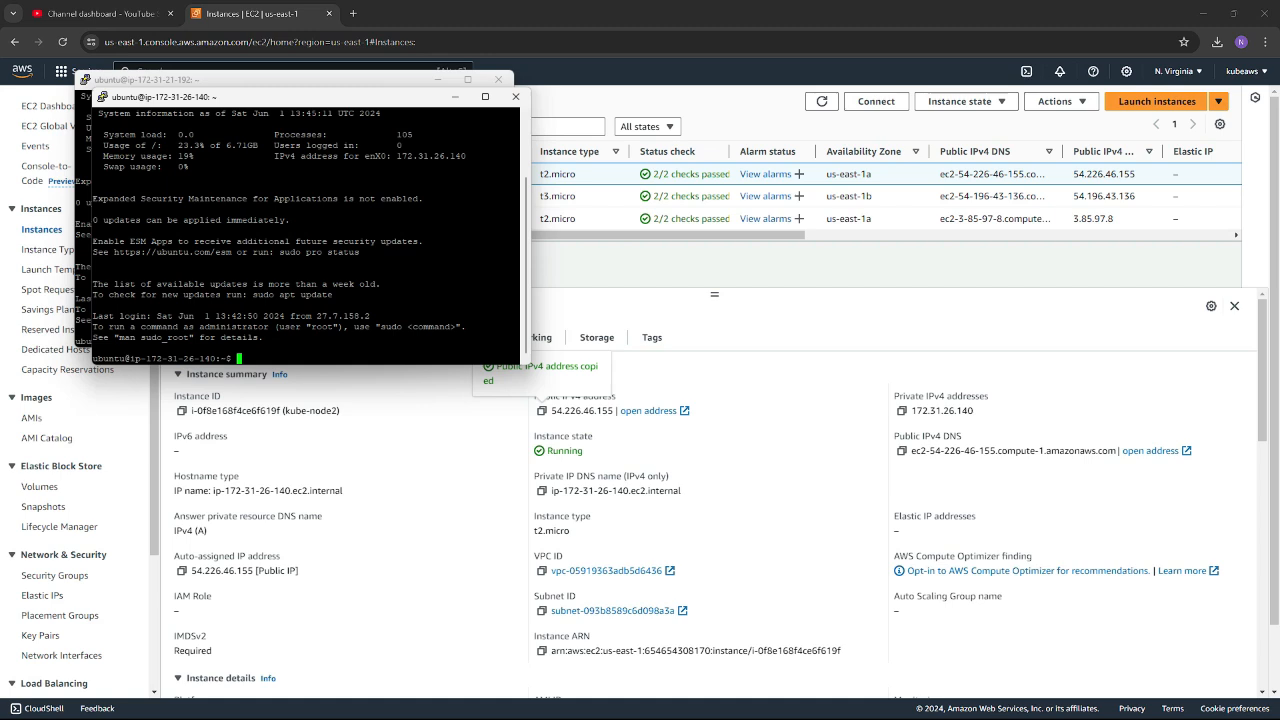
# Run ls and date in the kube-node2 terminal to check that the session responds
pyautogui.write('ls')
pyautogui.press('Return')
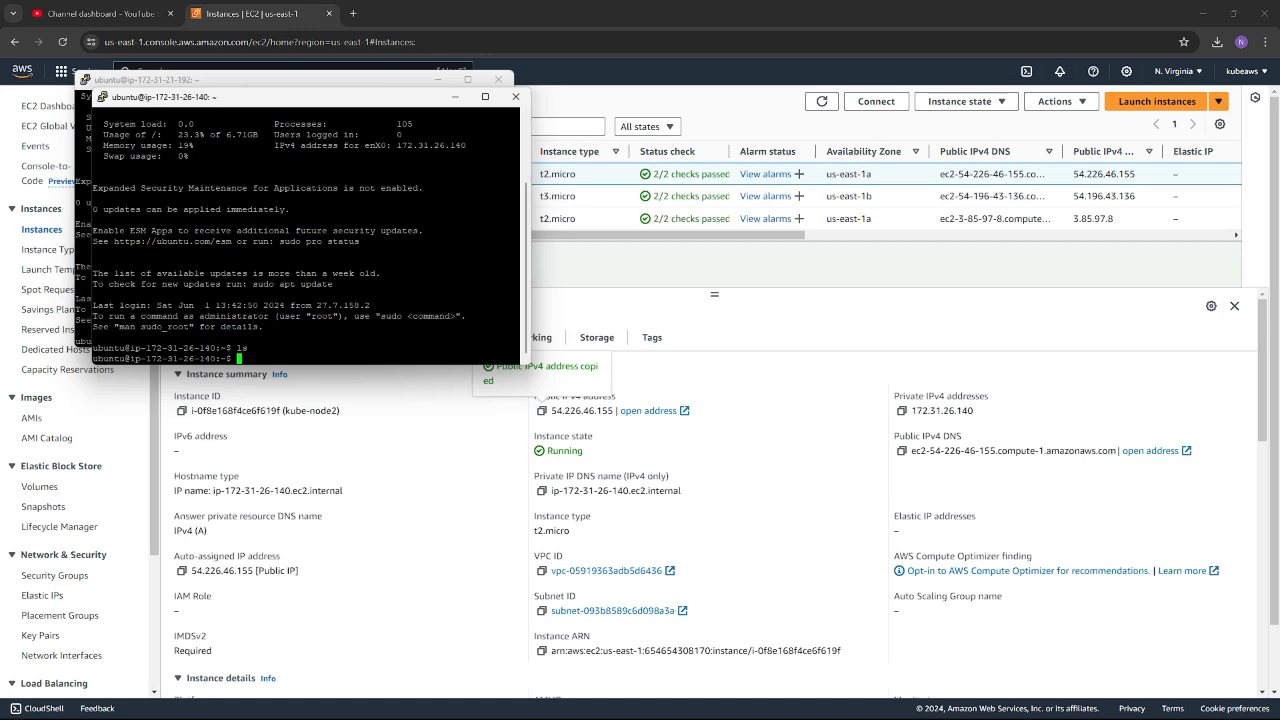
pyautogui.write('date')
pyautogui.press('Return')
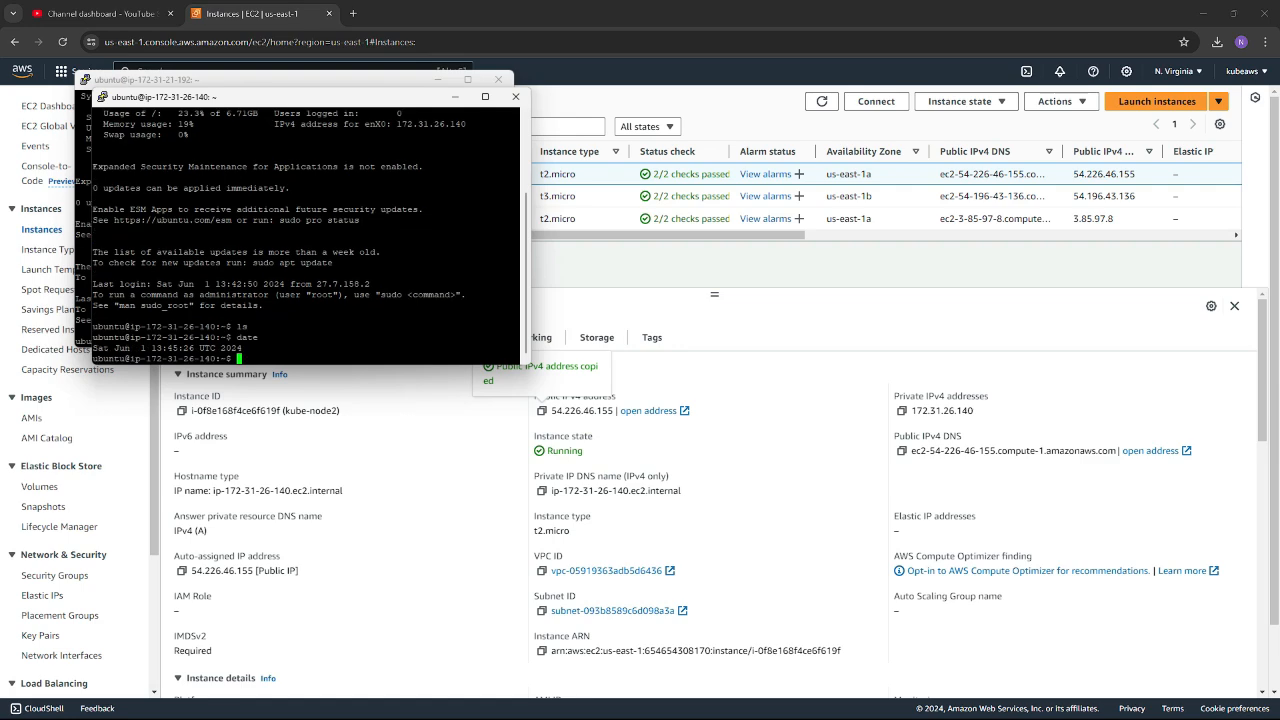
# Move the kube-node2 terminal window clear of the Kube-node1 terminal so both are fully visible
pyautogui.moveTo(389, 104); pyautogui.dragTo(795, 298)
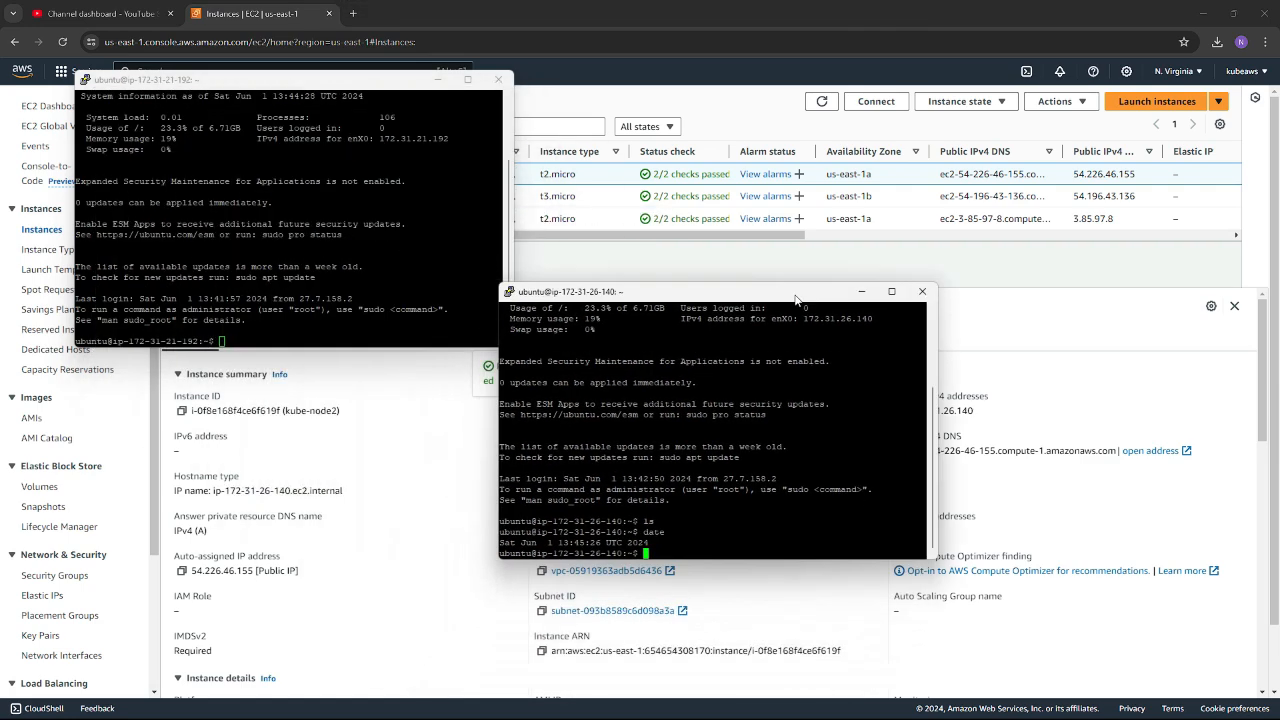
pyautogui.hotkey('alt', 'Tab')
pyautogui.moveTo(731, 291); pyautogui.dragTo(837, 298)
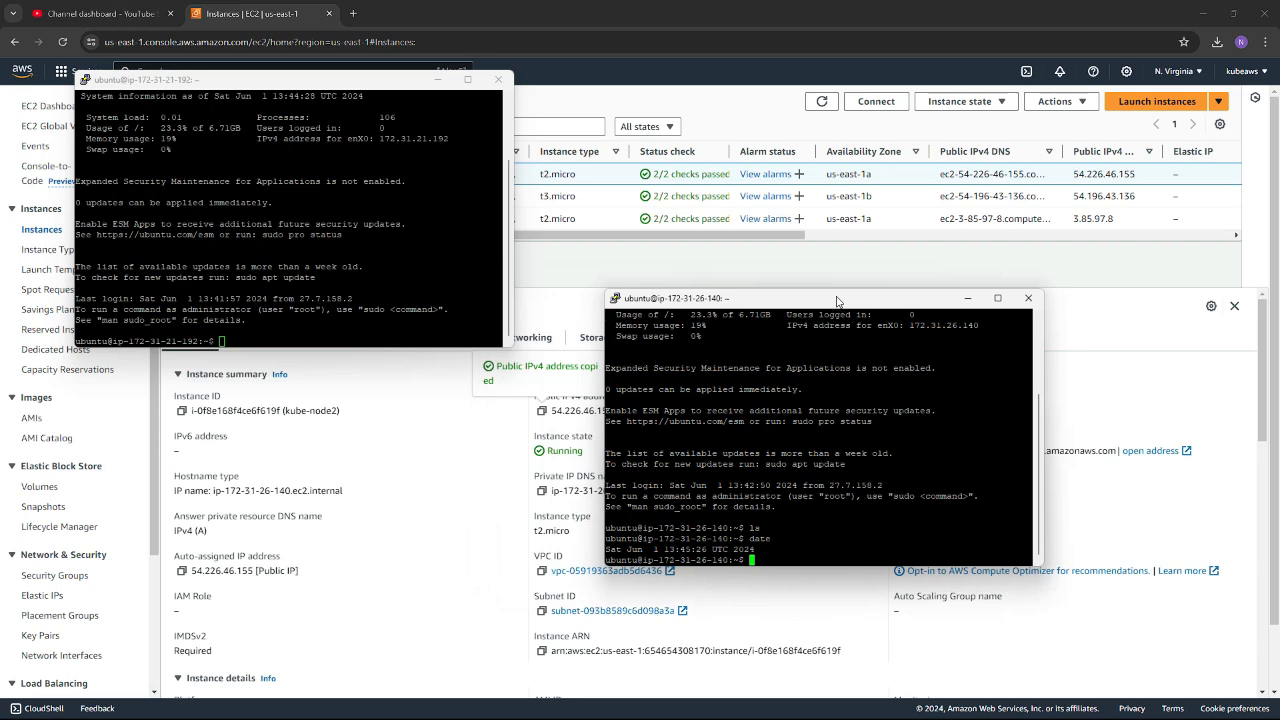
pyautogui.hotkey('alt', 'Tab')
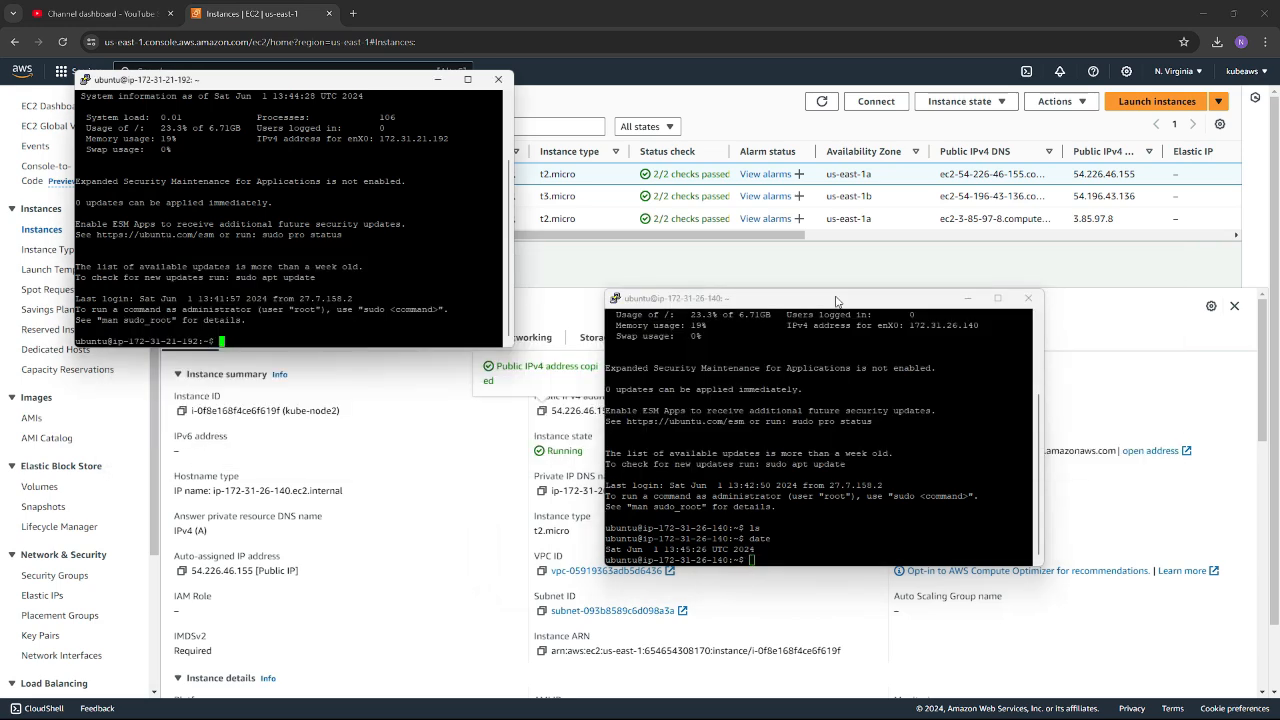
# End the SSH sessions to kube-master, Kube-node1 and kube-node2 by running exit in each terminal
pyautogui.hotkey('alt', 'Tab')
pyautogui.hotkey('alt', 'Tab')
pyautogui.hotkey('alt', 'Tab')
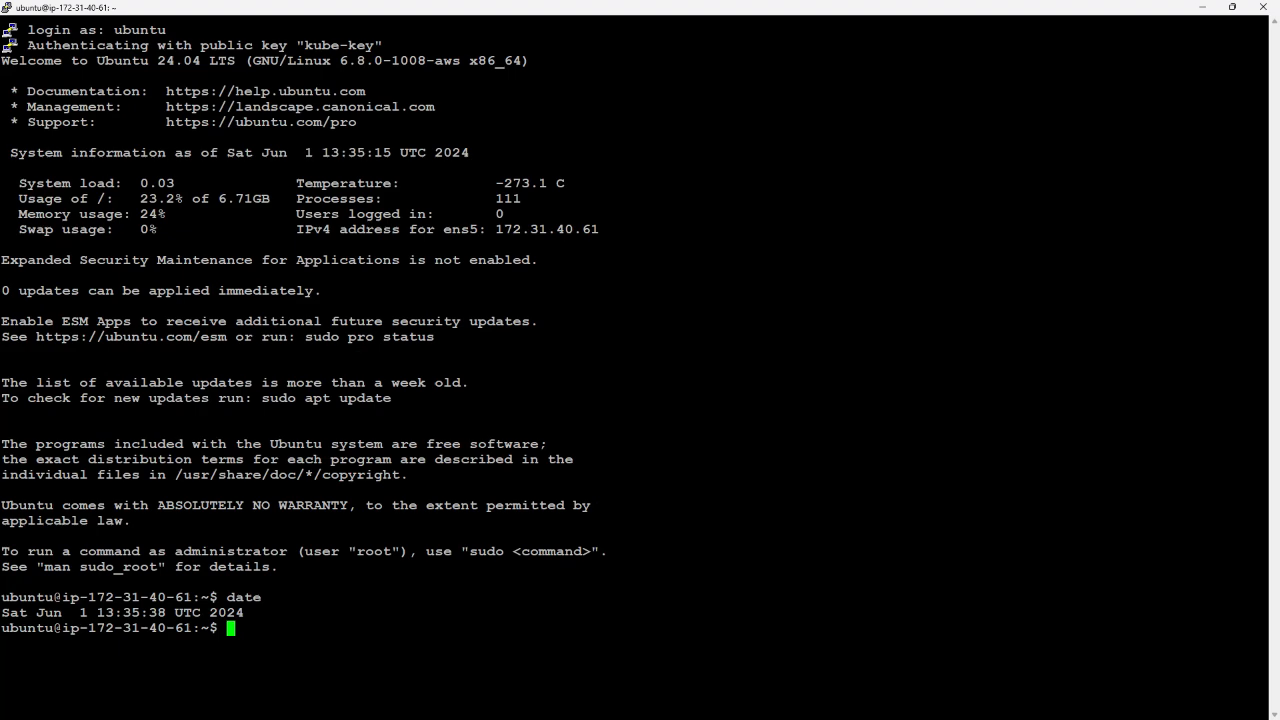
pyautogui.write('exit')
pyautogui.press('Return')
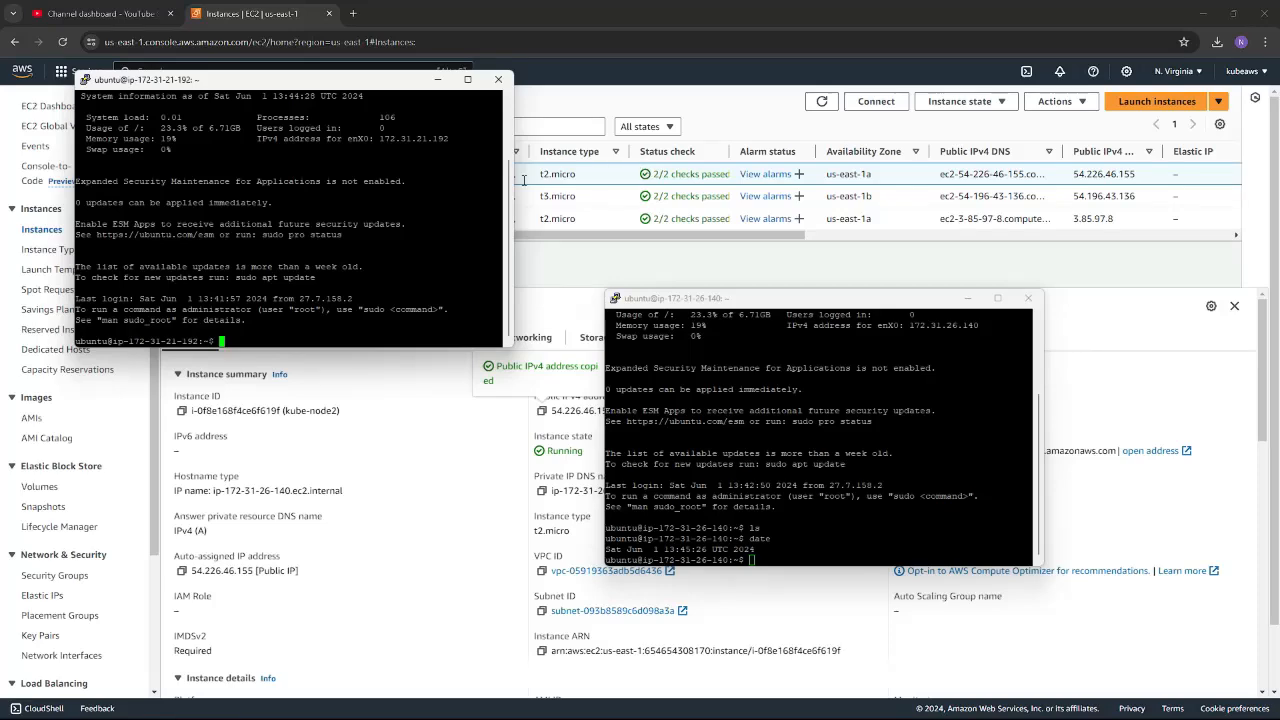
pyautogui.write('exit')
pyautogui.press('Return')
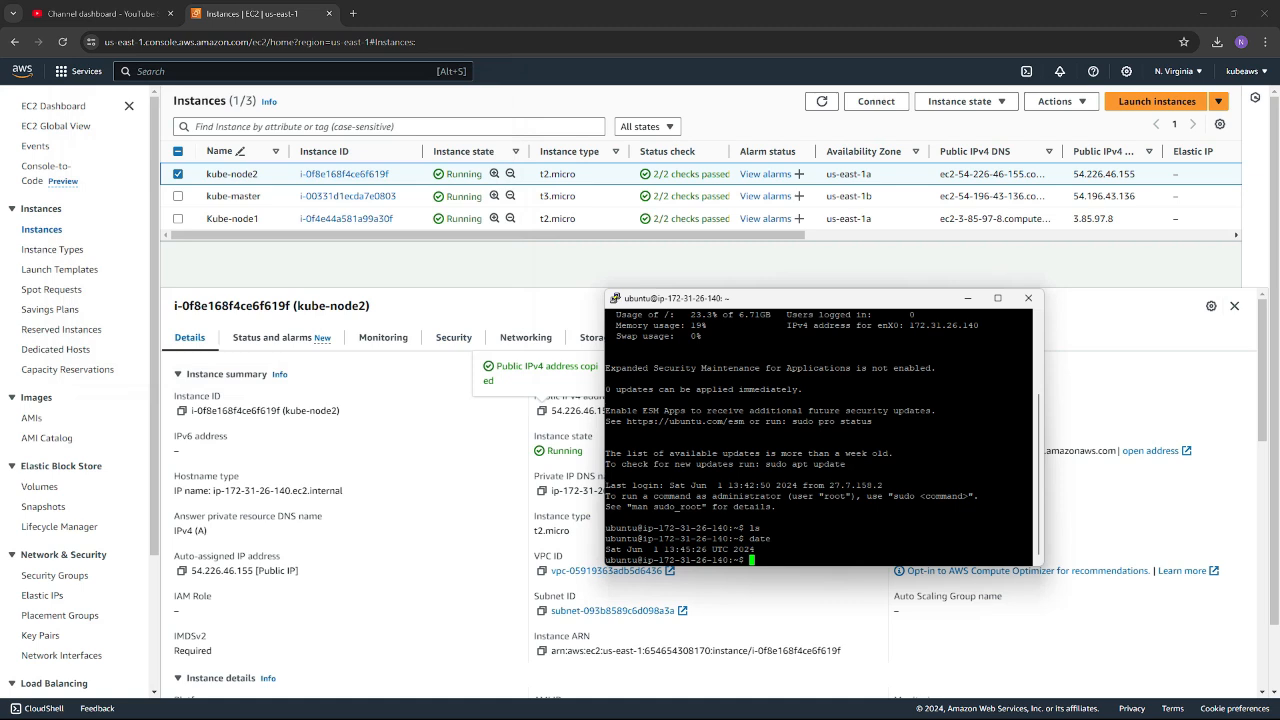
pyautogui.write('exit')
pyautogui.press('Return')
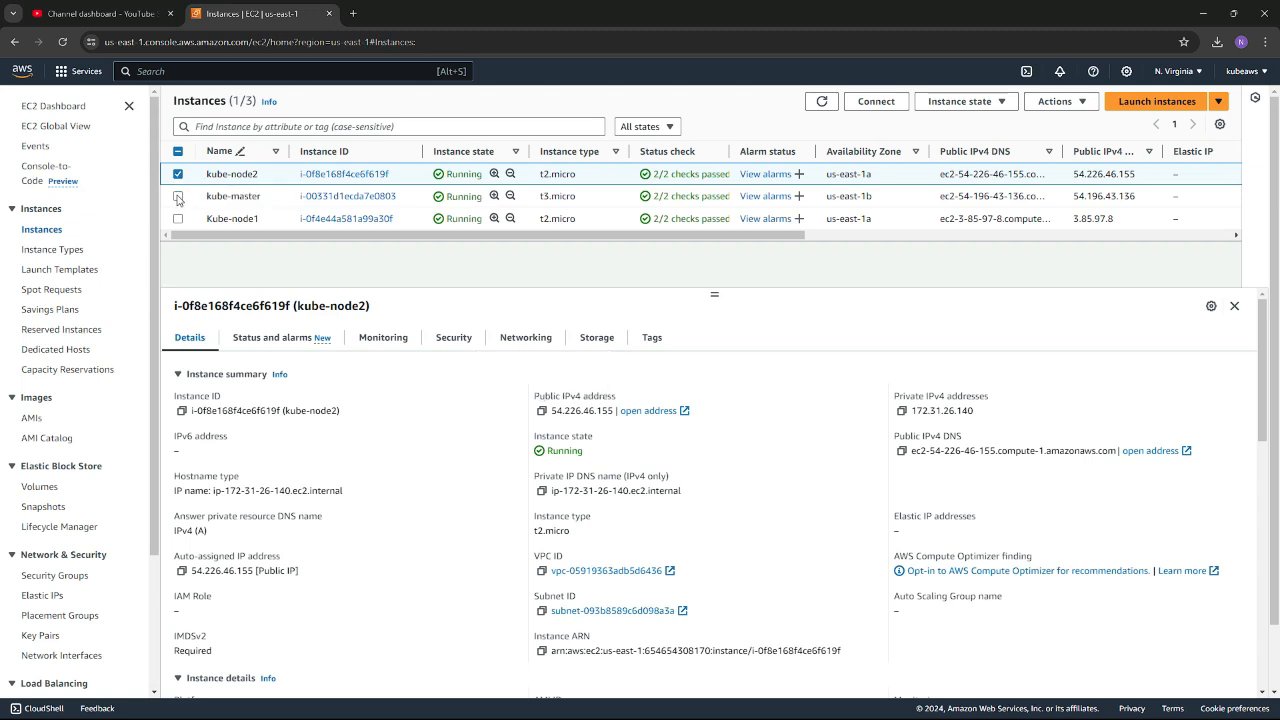
# Add kube-master and Kube-node1 to the kube-node2 selection and stop all three instances
pyautogui.click(178, 196)
pyautogui.click(178, 219)
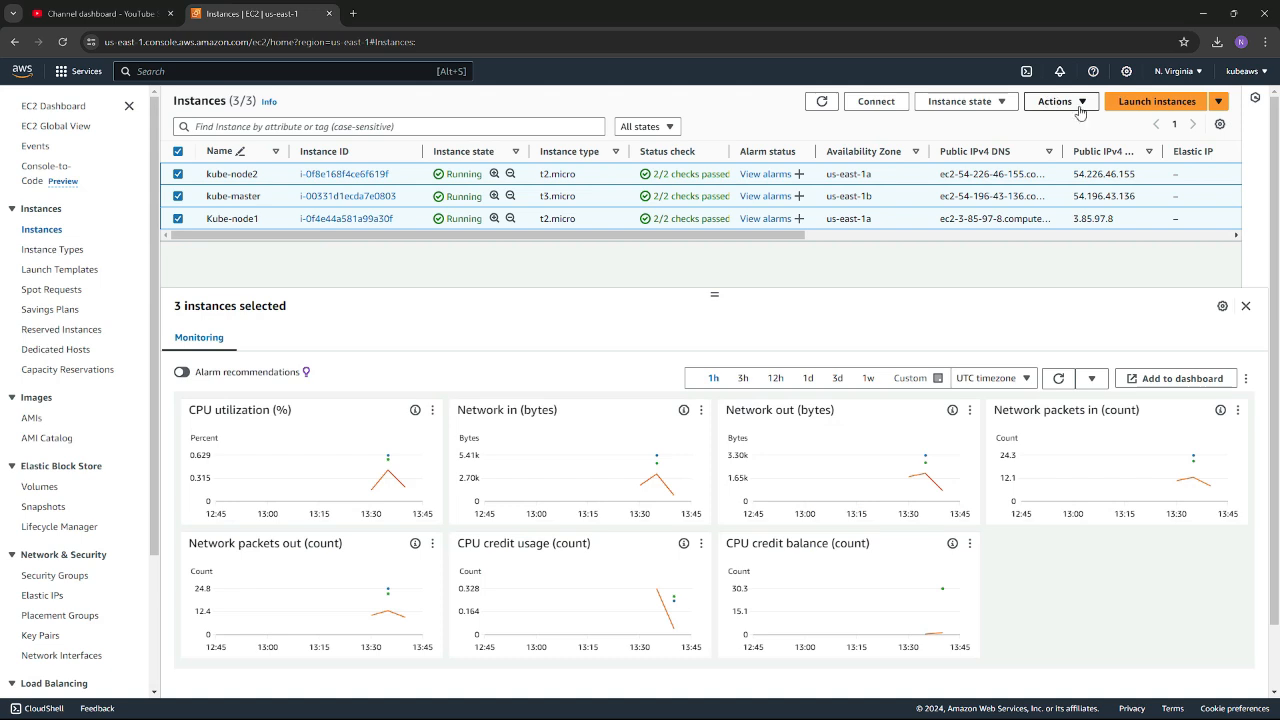
pyautogui.click(1006, 106)
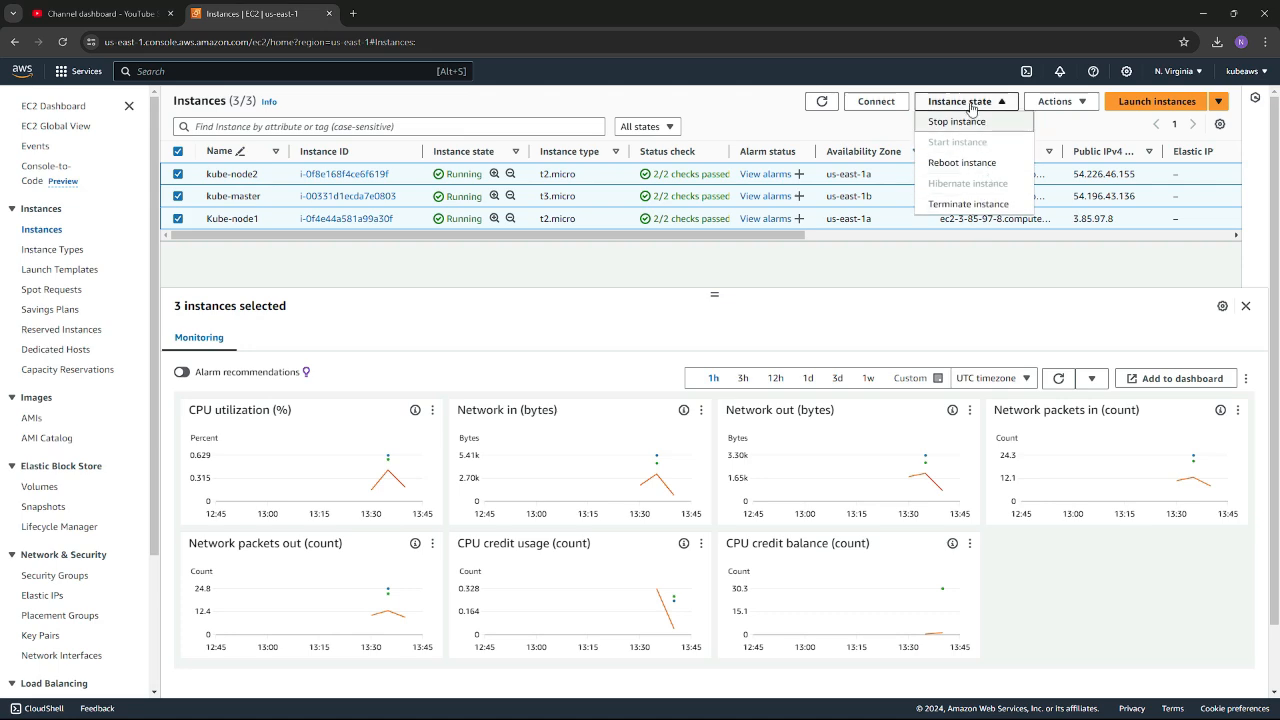
pyautogui.click(966, 122)
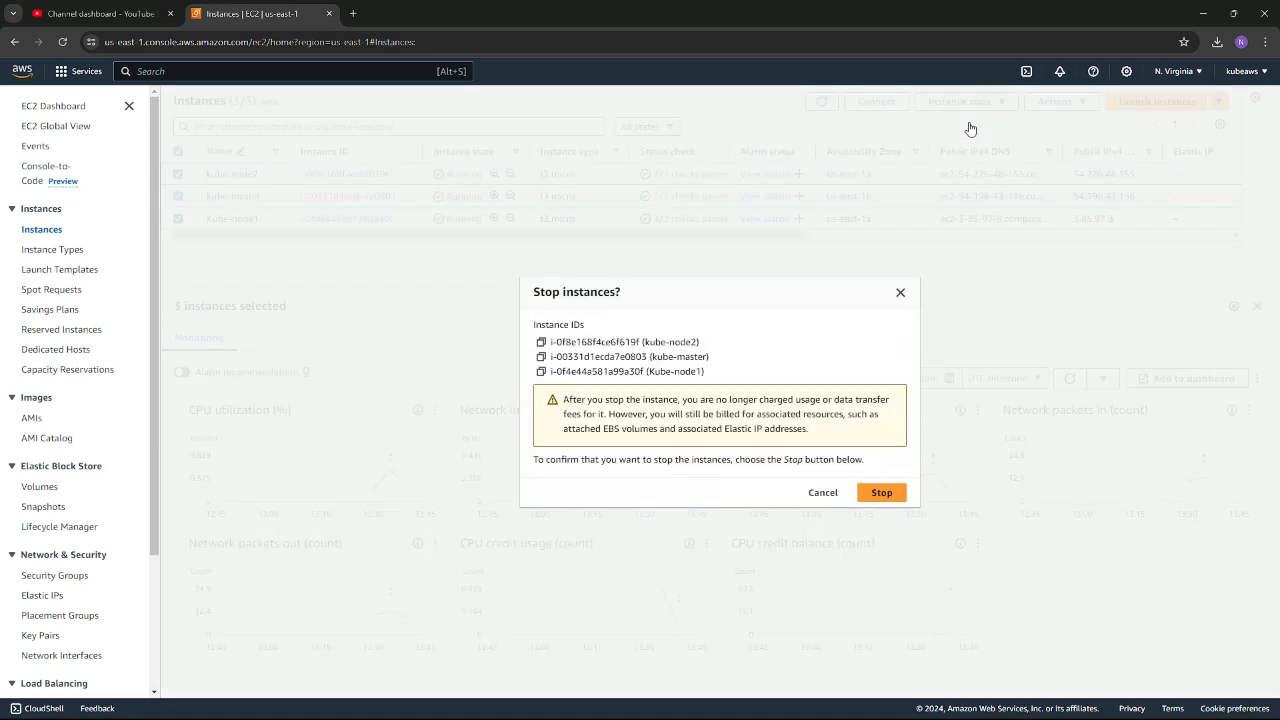
pyautogui.click(884, 497)
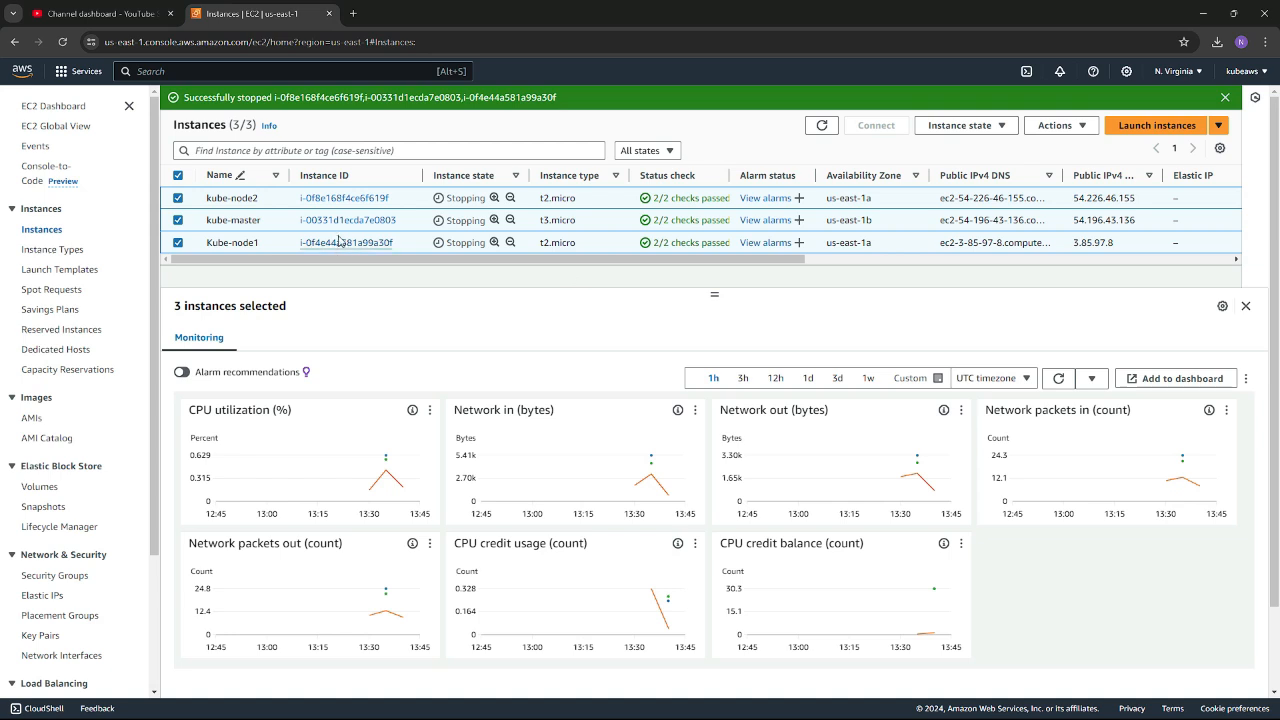
# Open the instance state options for the three selected instances
pyautogui.click(1003, 127)
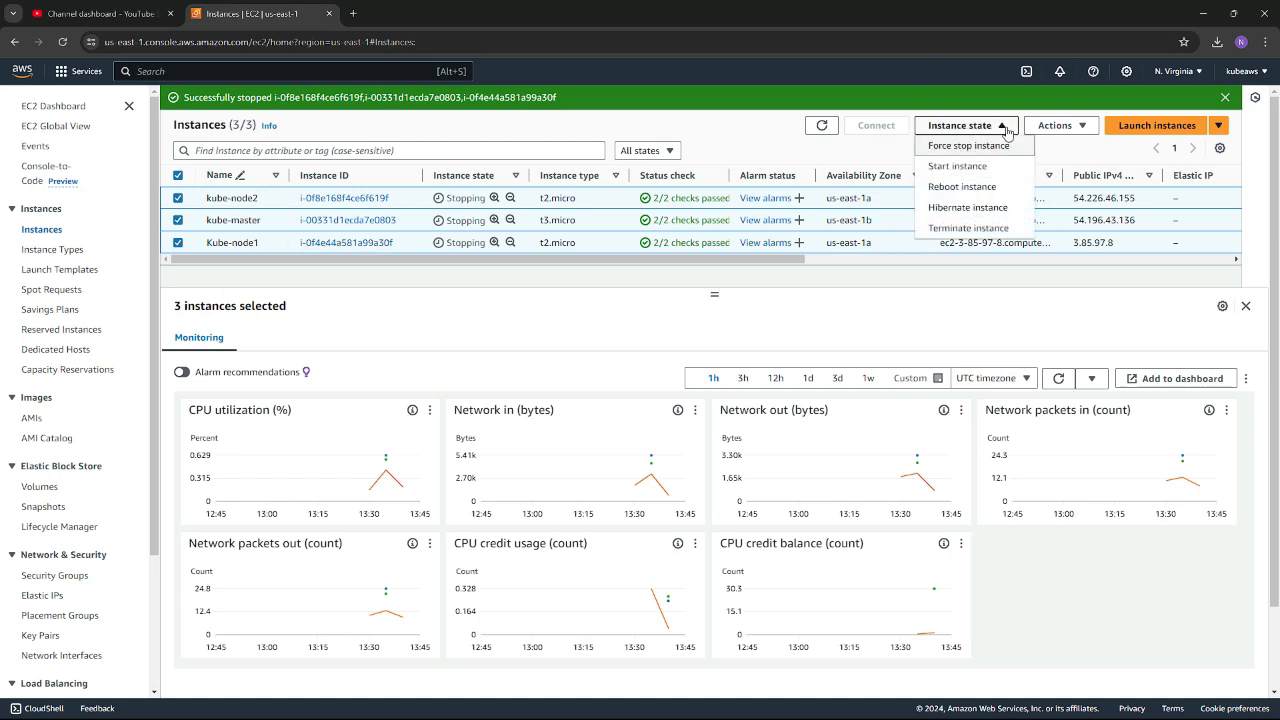